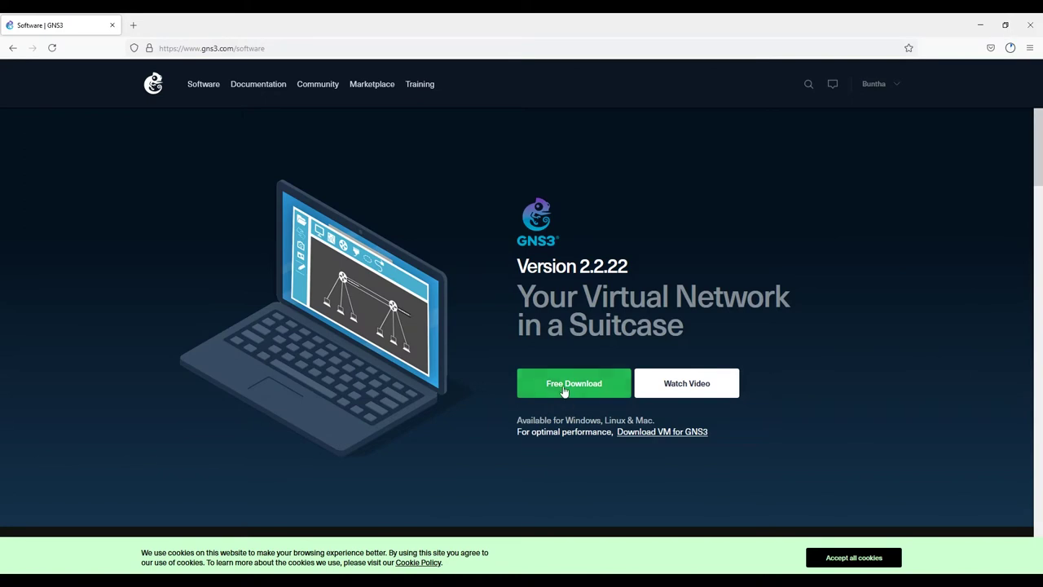
# Step: Go to the GNS3 Free Download page showing the version 2.2.22 installers
pyautogui.click(560, 387)
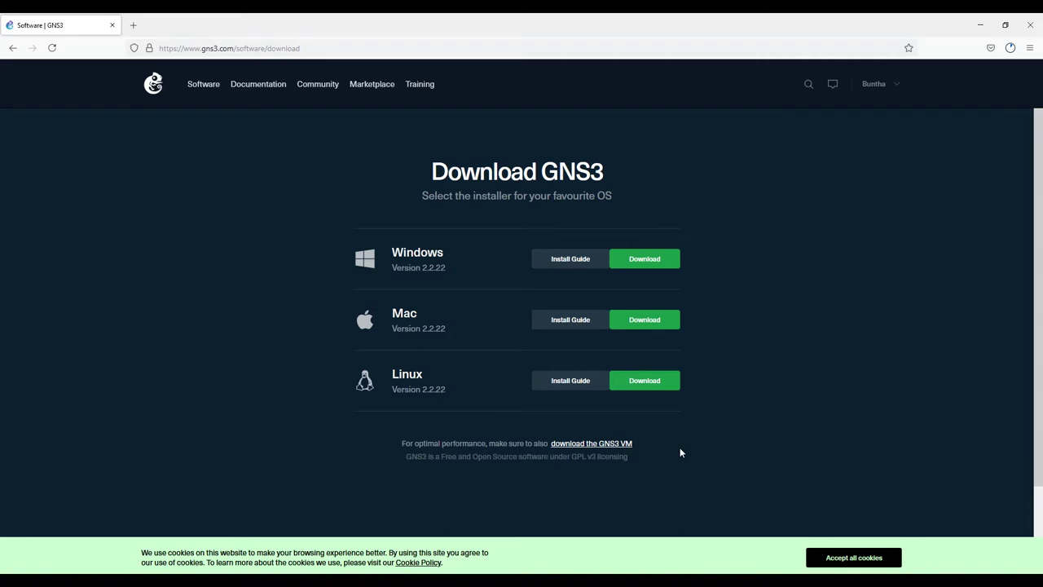
# Step: Check the GNS3 VM appliance and the GNS3-2.2.22 all-in-one installer in GNS32222, then bring up VMware Workstation
pyautogui.click(589, 448)
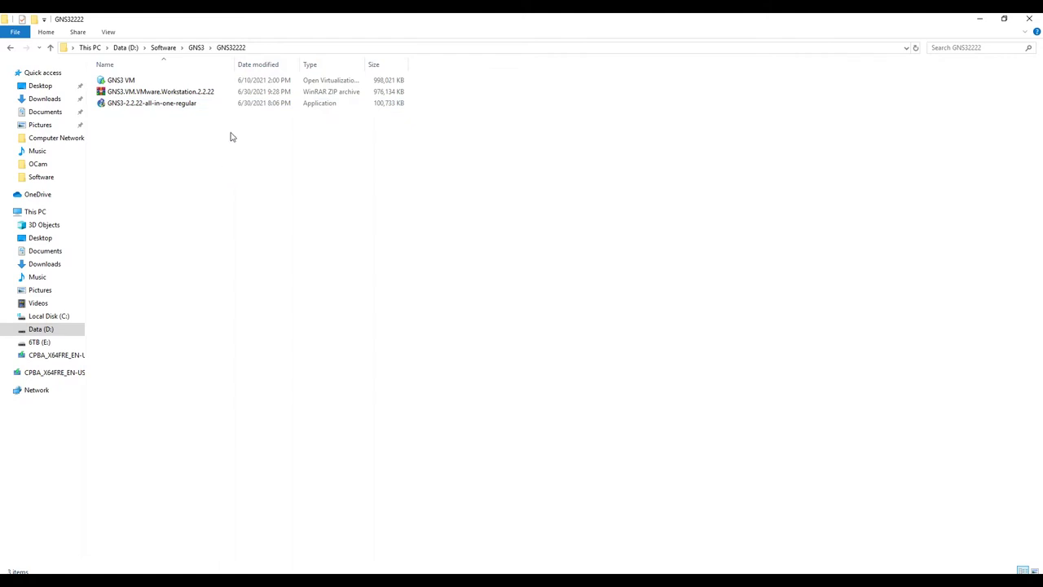
pyautogui.click(130, 81)
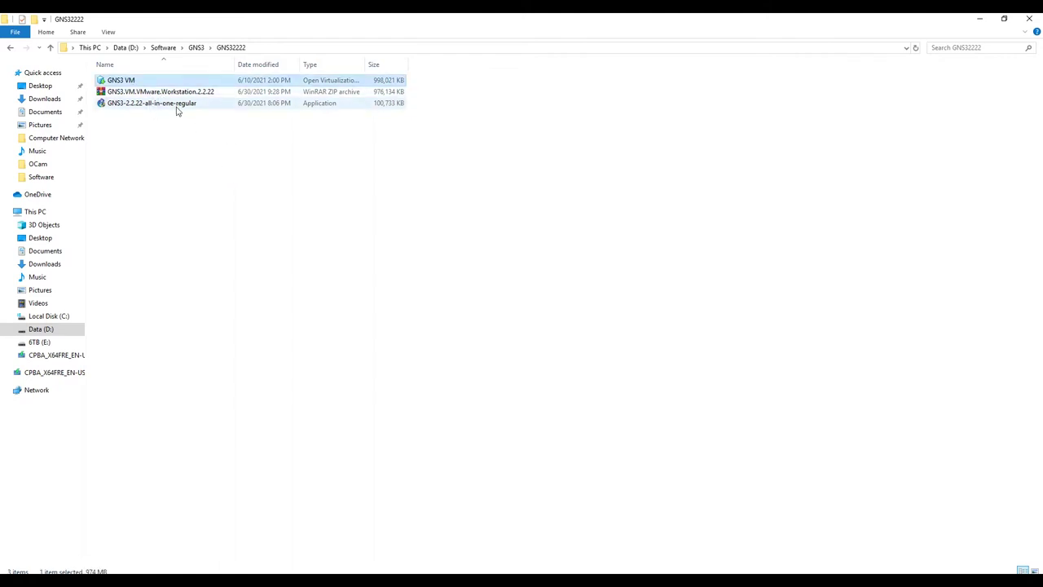
pyautogui.click(147, 107)
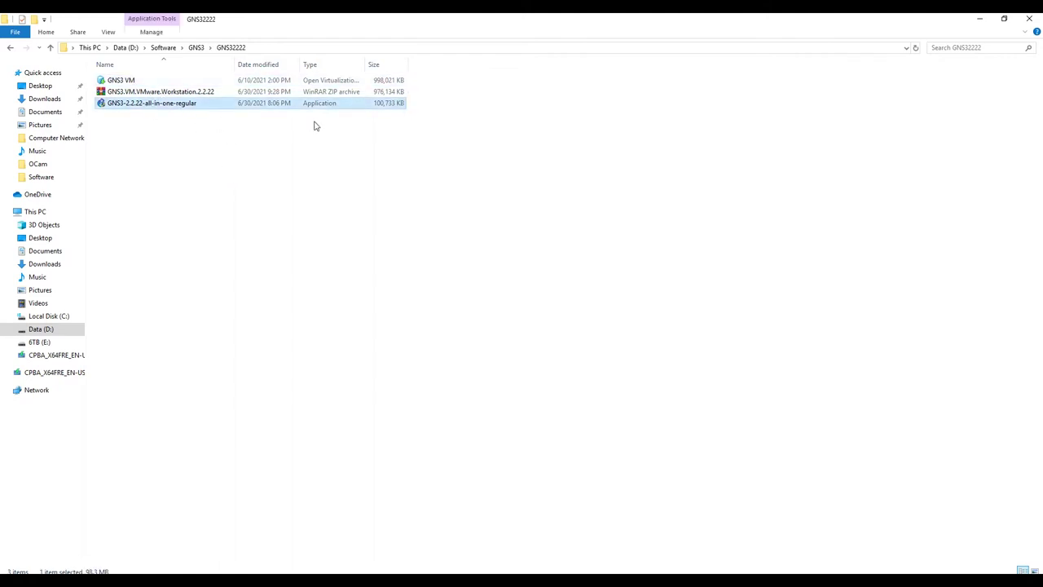
pyautogui.click(125, 81)
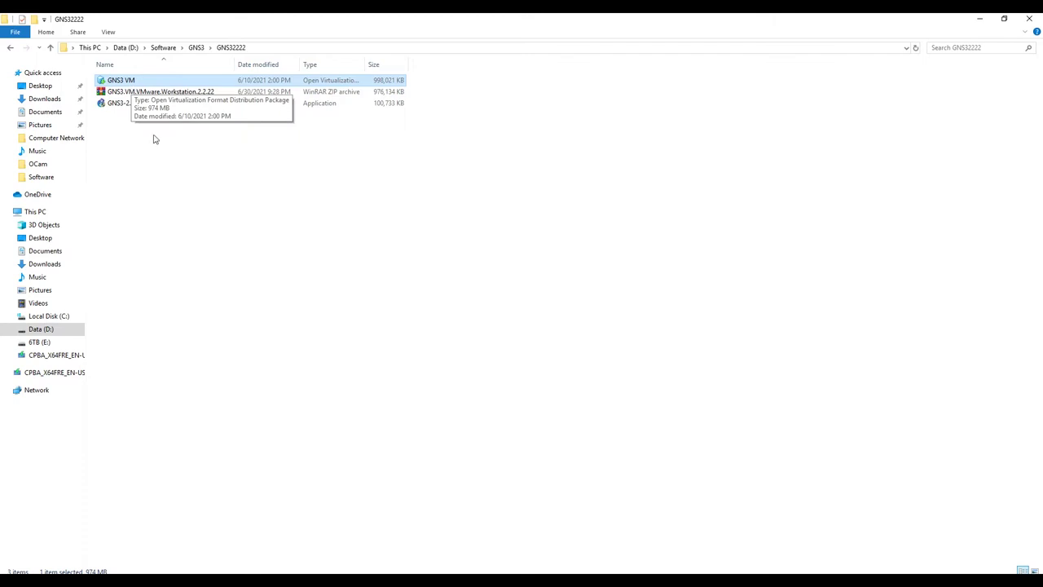
pyautogui.click(496, 571)
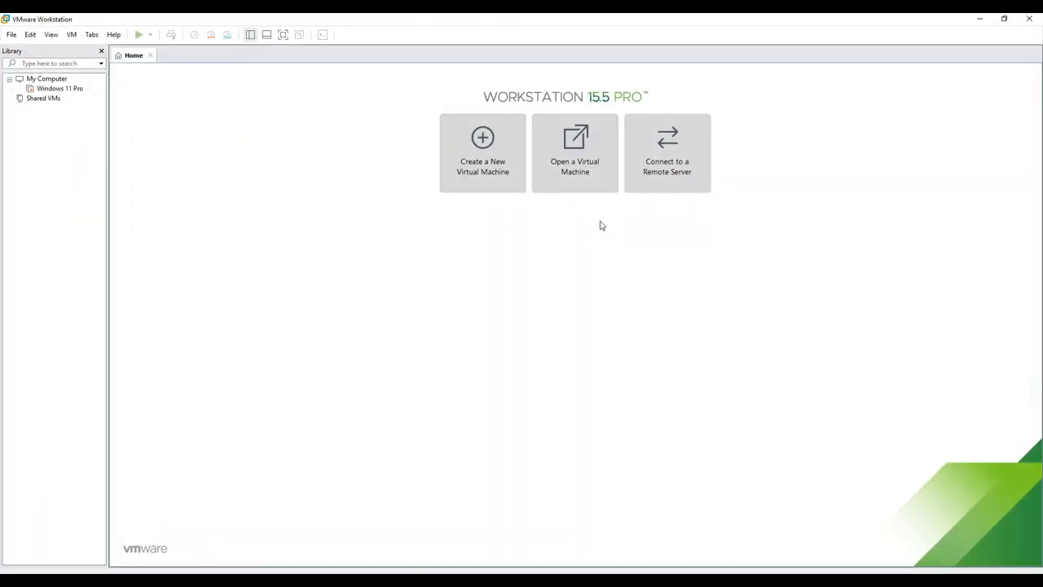
# Step: Open the GNS3 VM appliance from D:\Software\GNS3\GNS32222 for import as 'GNS3 VM'
pyautogui.click(577, 163)
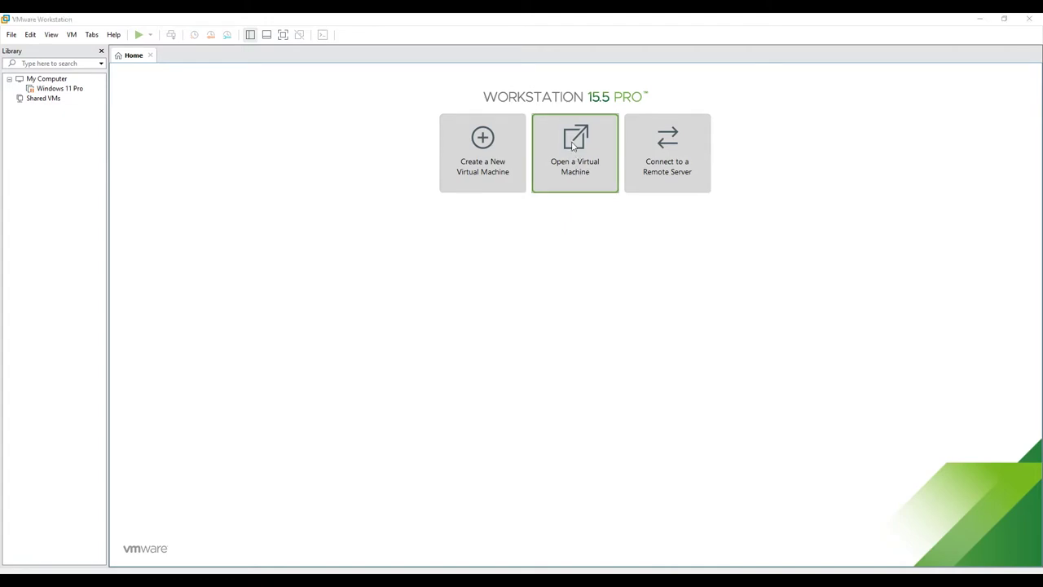
pyautogui.click(45, 223)
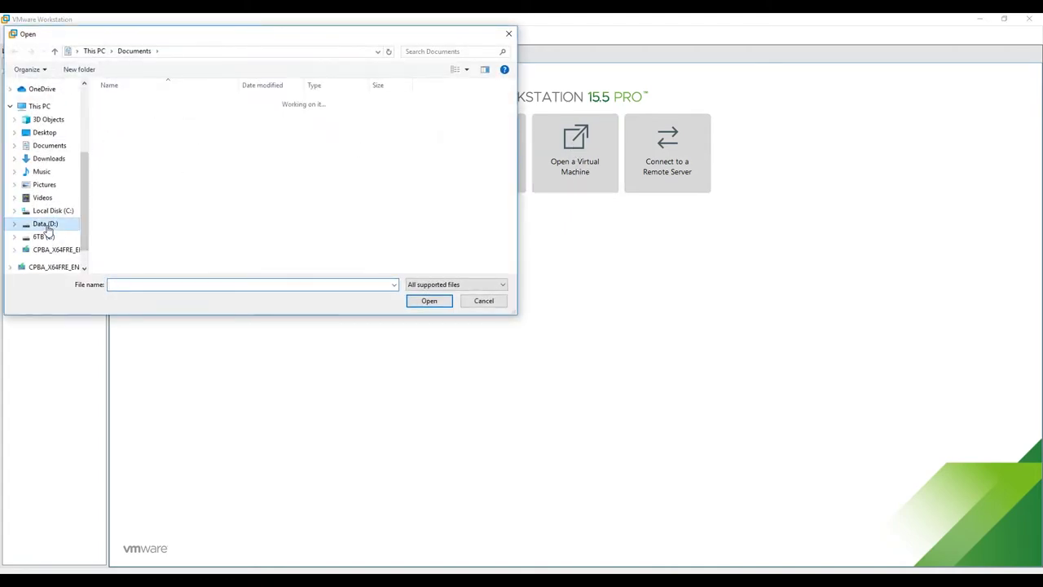
pyautogui.scroll(-5, 137, 235)
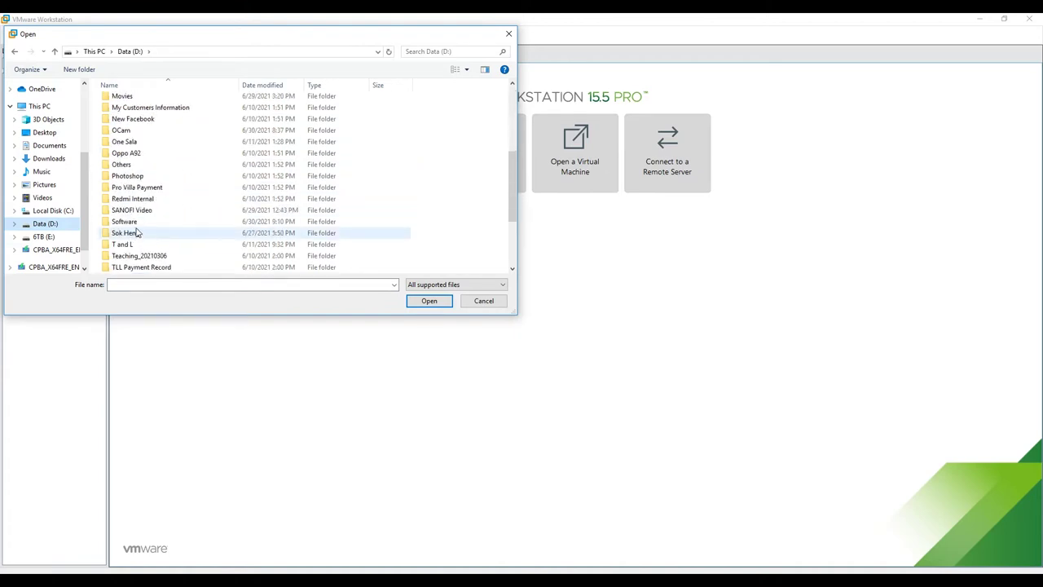
pyautogui.doubleClick(128, 223)
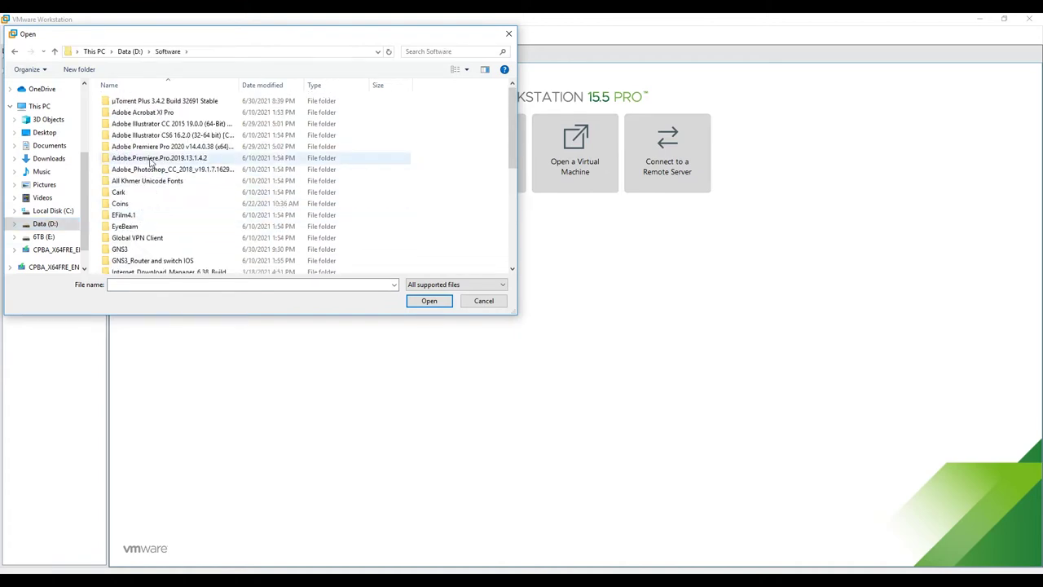
pyautogui.scroll(-3, 126, 186)
pyautogui.scroll(-2, 126, 185)
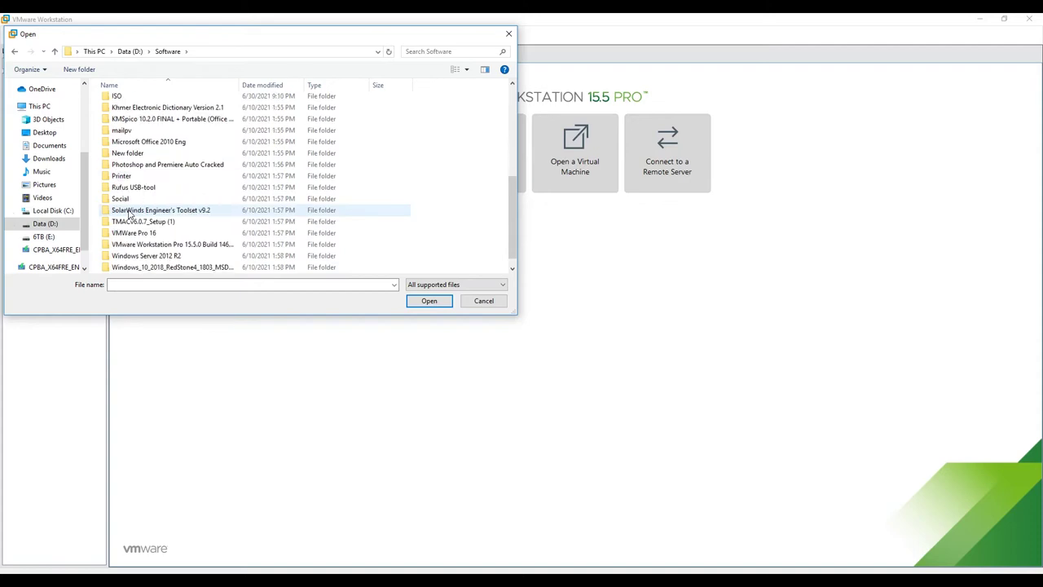
pyautogui.scroll(1, 127, 163)
pyautogui.scroll(2, 127, 161)
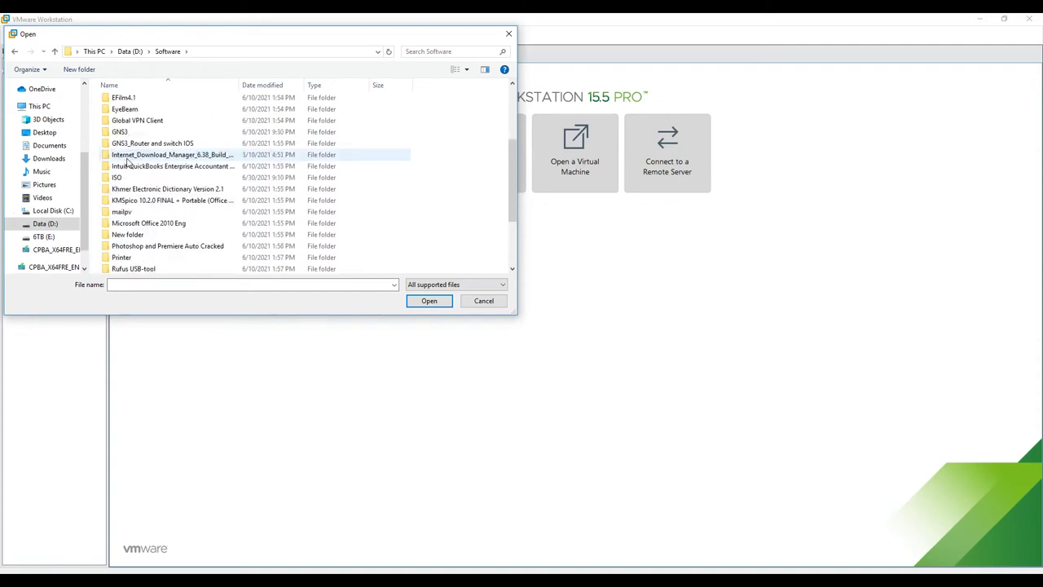
pyautogui.doubleClick(127, 131)
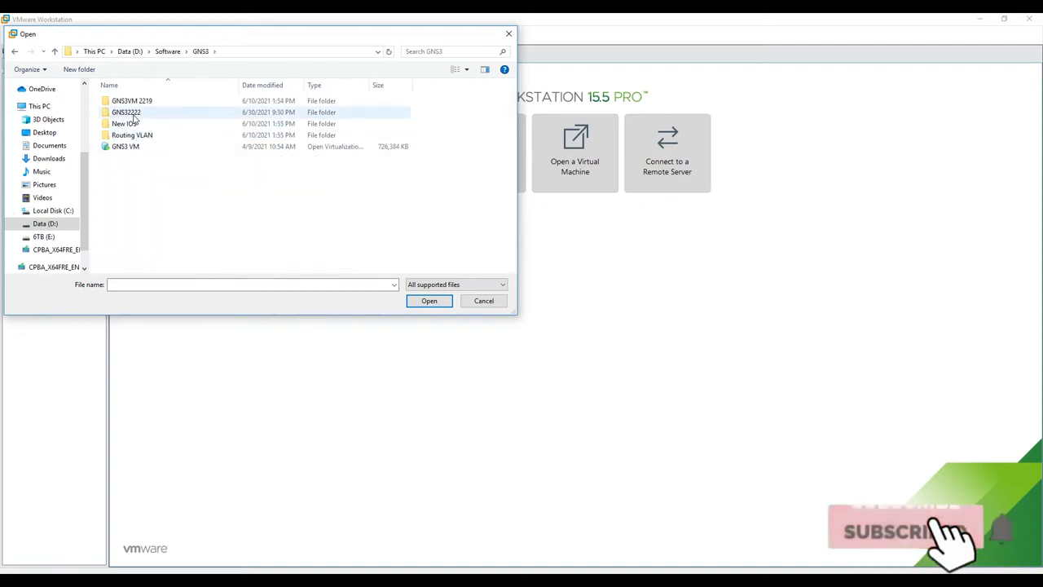
pyautogui.doubleClick(134, 114)
pyautogui.click(128, 102)
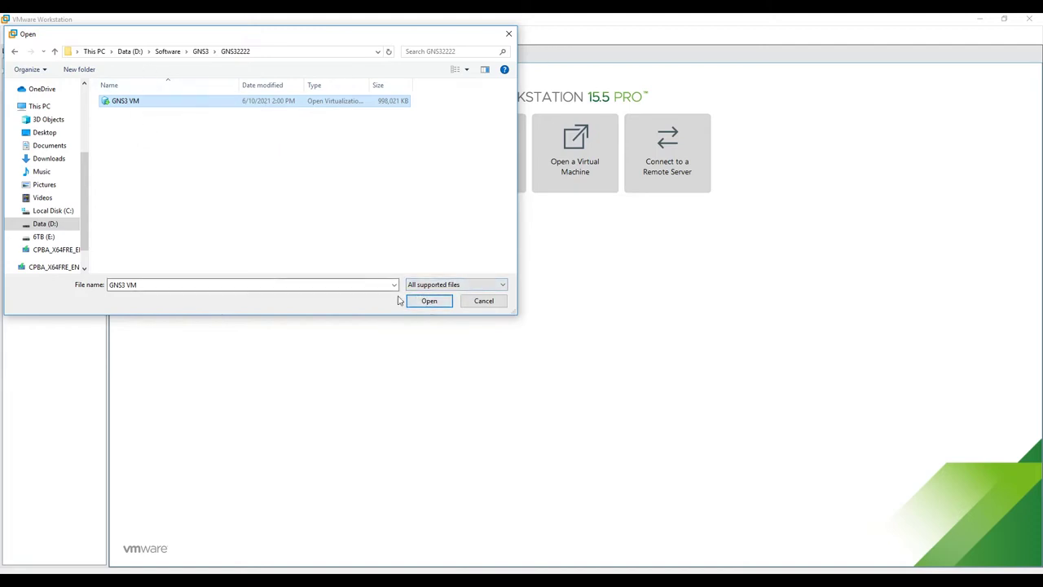
pyautogui.click(429, 301)
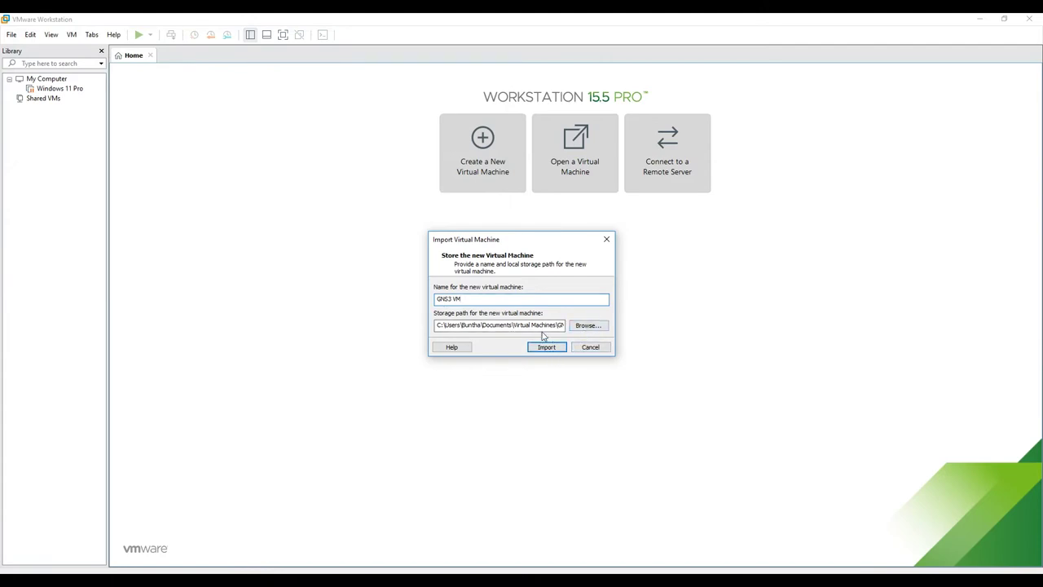
# Step: Cancel the import and set the Preferences default virtual machine location to D:\VMs
pyautogui.moveTo(561, 324); pyautogui.dragTo(430, 323)
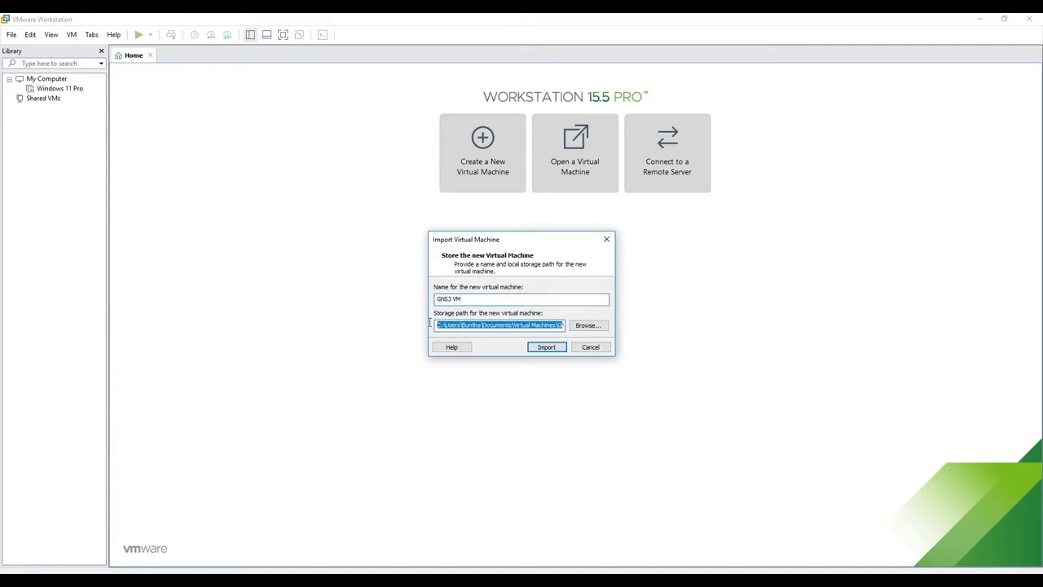
pyautogui.click(589, 347)
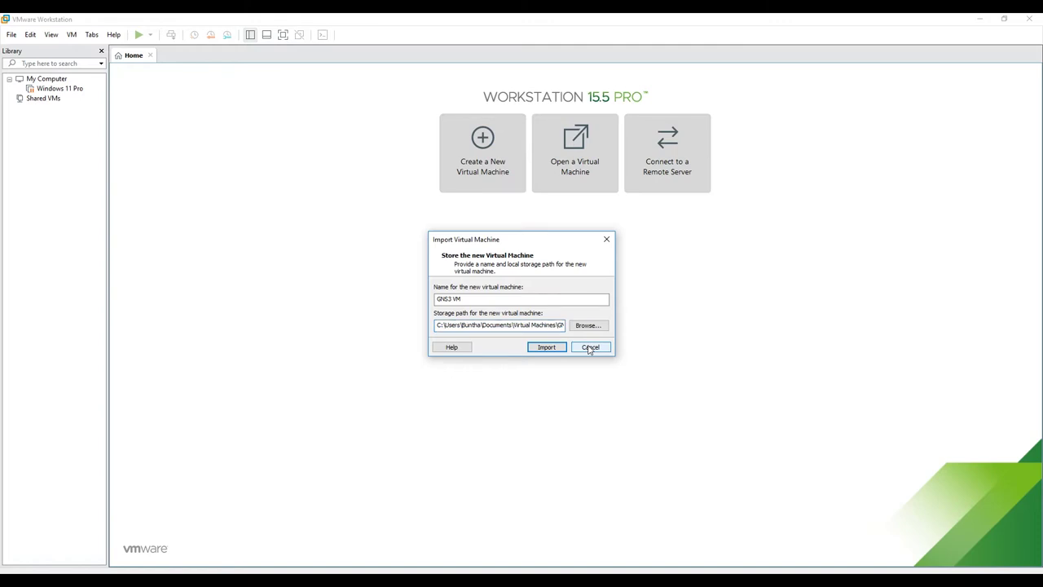
pyautogui.click(31, 35)
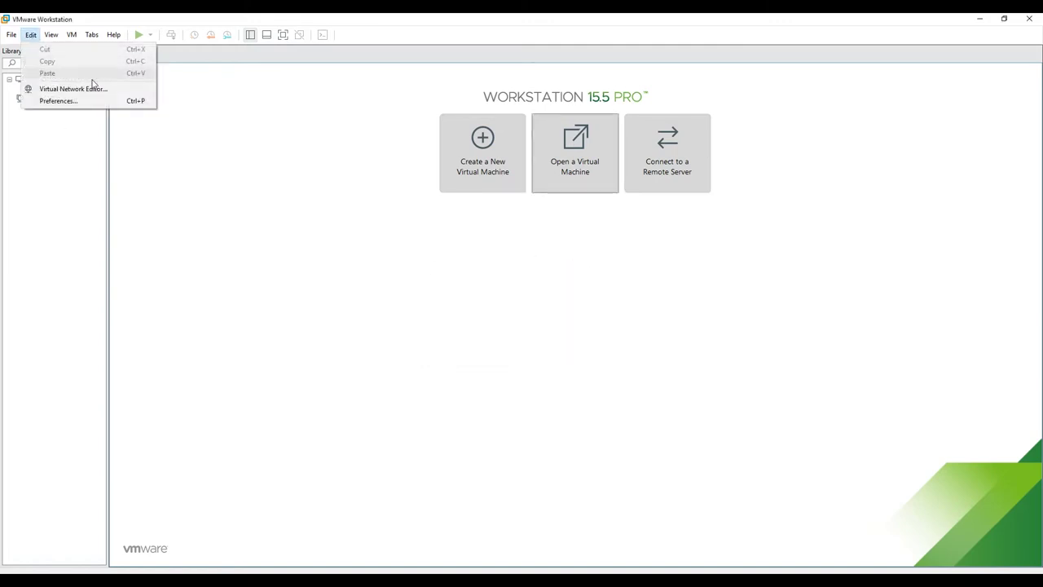
pyautogui.click(59, 100)
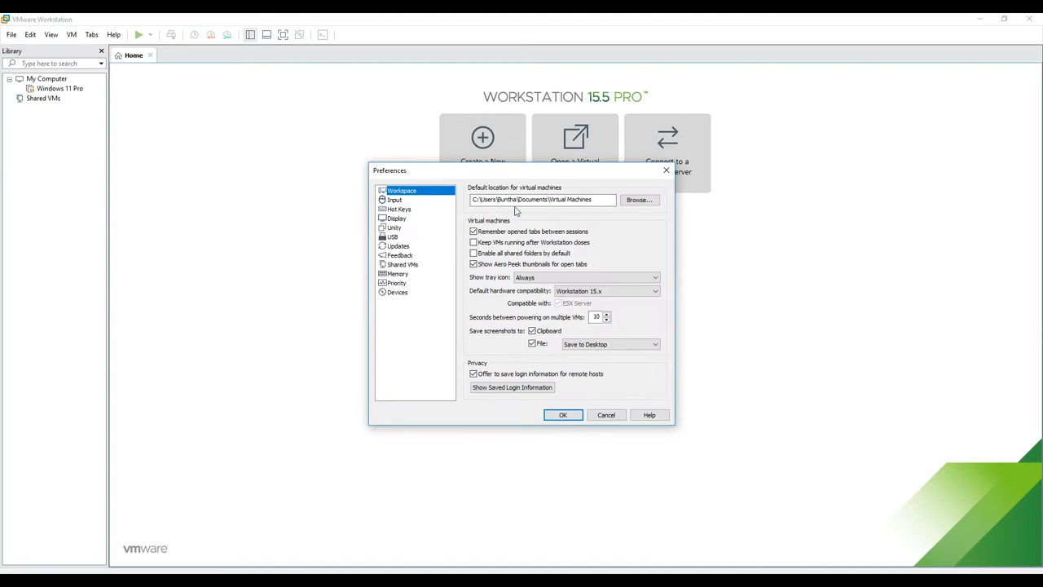
pyautogui.click(638, 199)
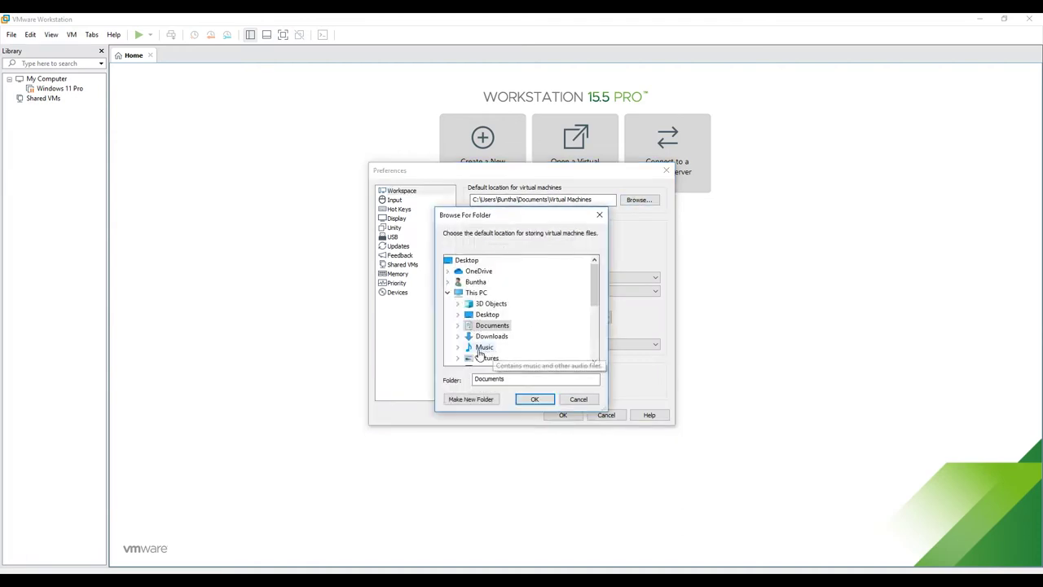
pyautogui.scroll(-5, 481, 326)
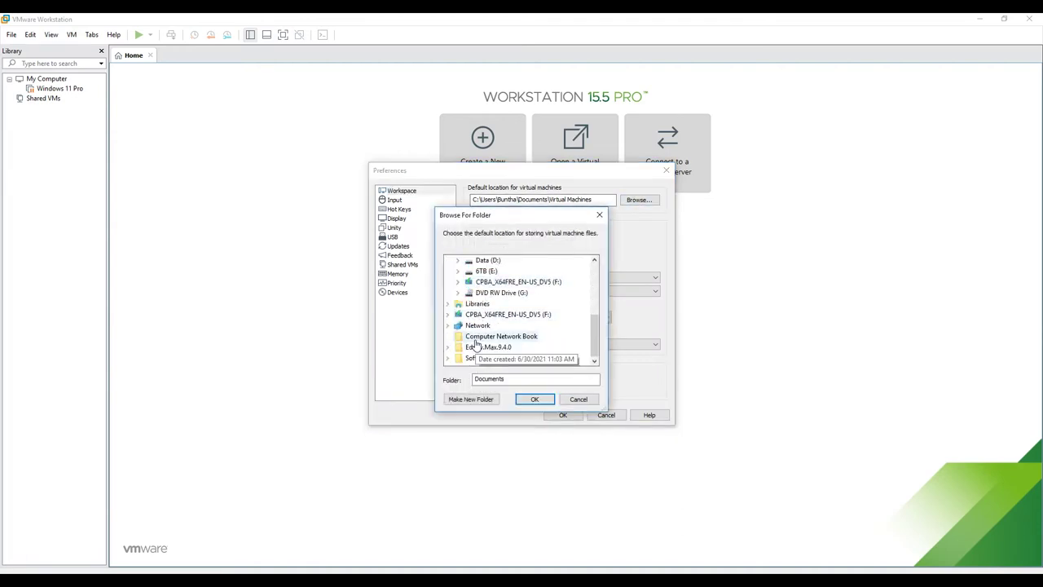
pyautogui.doubleClick(487, 260)
pyautogui.scroll(-3, 471, 306)
pyautogui.scroll(-6, 476, 326)
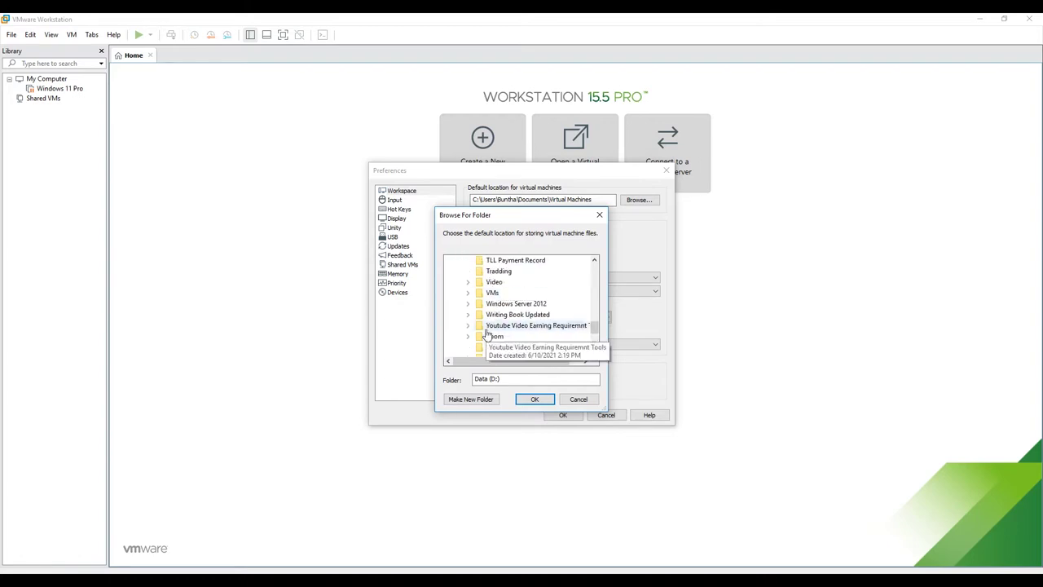
pyautogui.scroll(2, 500, 277)
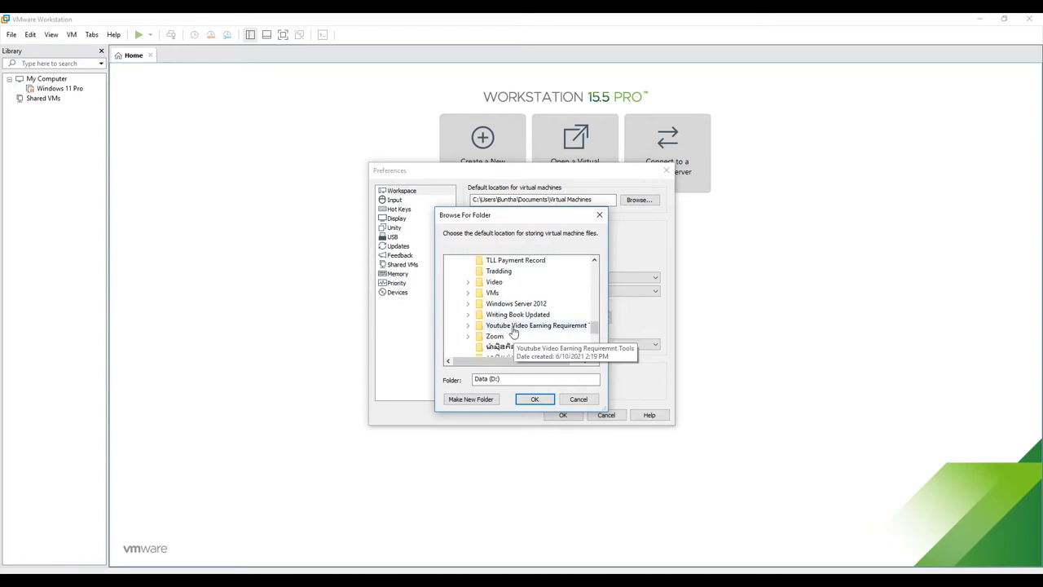
pyautogui.click(493, 293)
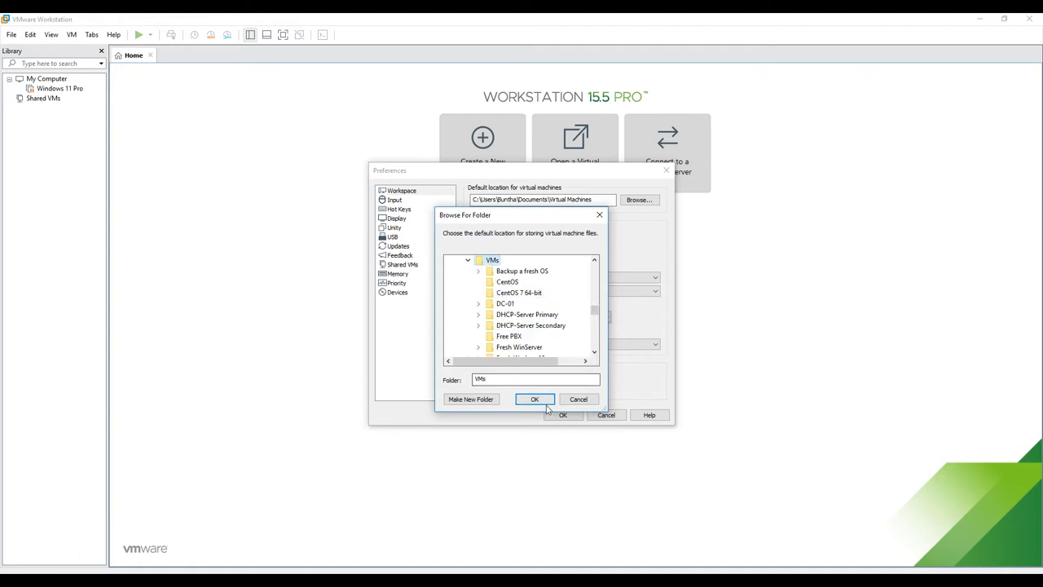
pyautogui.click(534, 399)
pyautogui.click(564, 415)
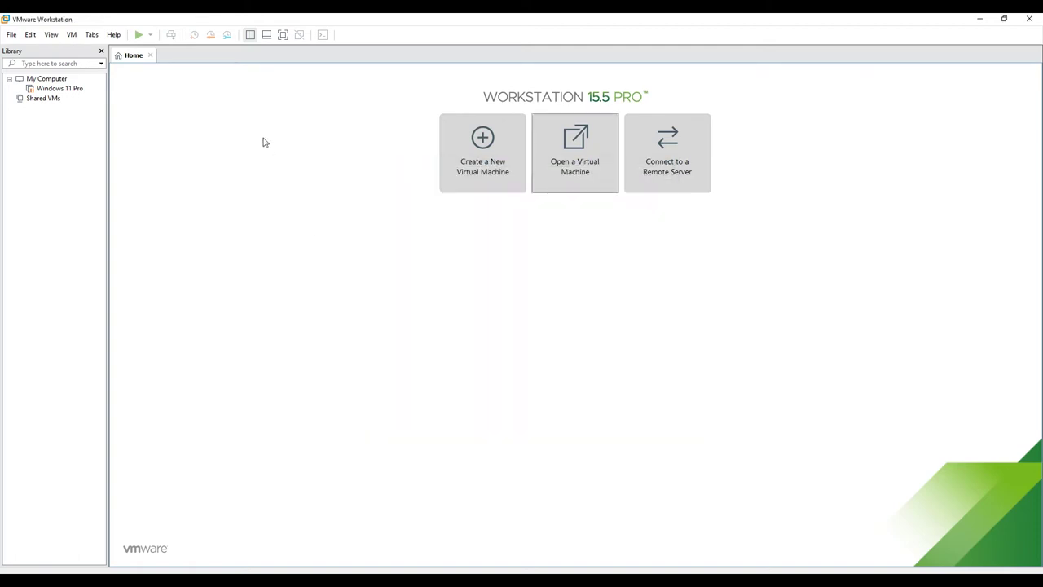
# Step: Import the GNS3 VM appliance as 'GNS3 VM' into D:\VMs\GNS3 VM
pyautogui.click(586, 172)
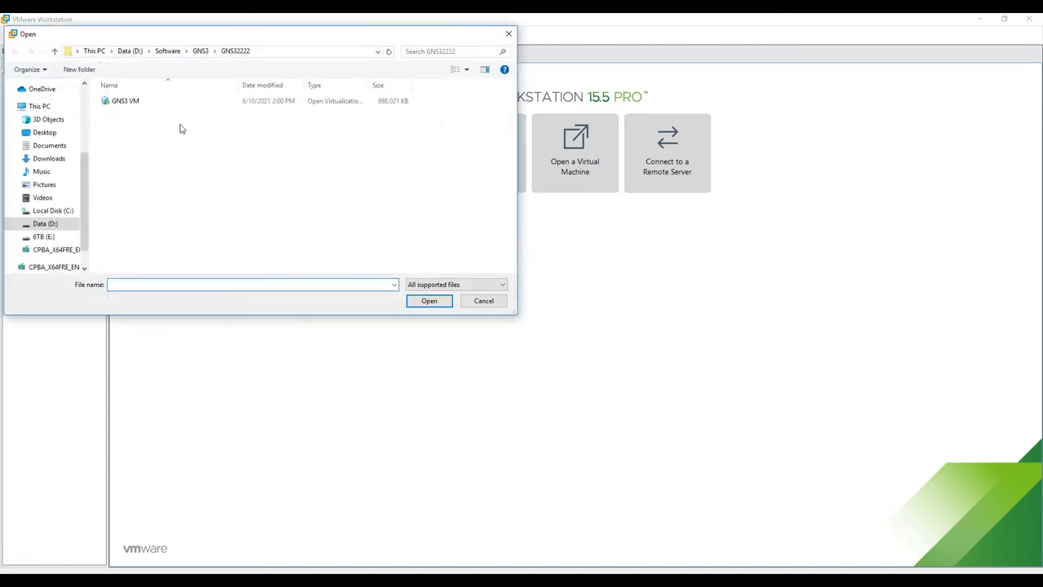
pyautogui.click(113, 104)
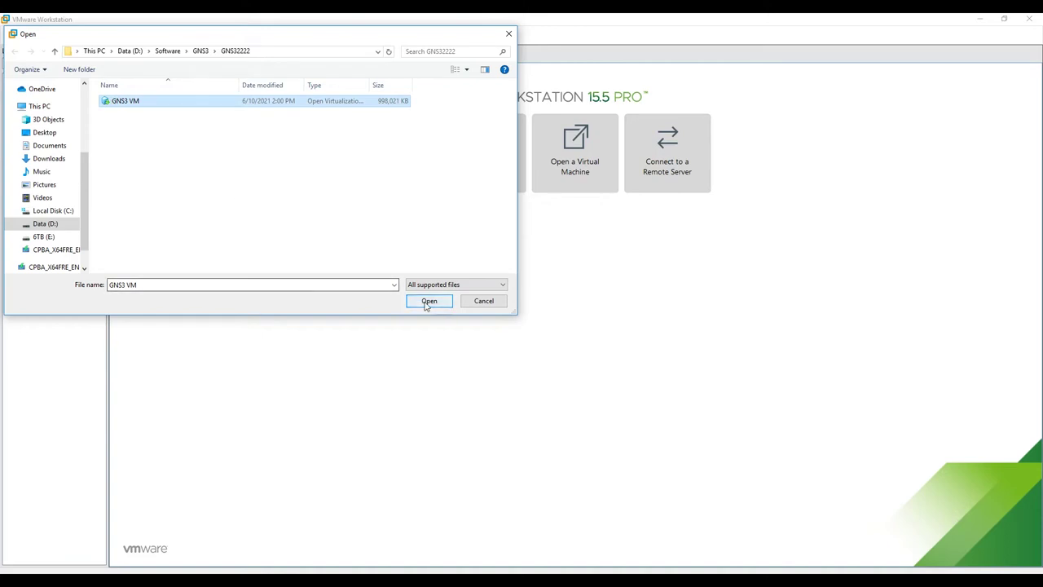
pyautogui.click(427, 300)
pyautogui.moveTo(469, 301); pyautogui.dragTo(435, 299)
pyautogui.moveTo(484, 325); pyautogui.dragTo(437, 325)
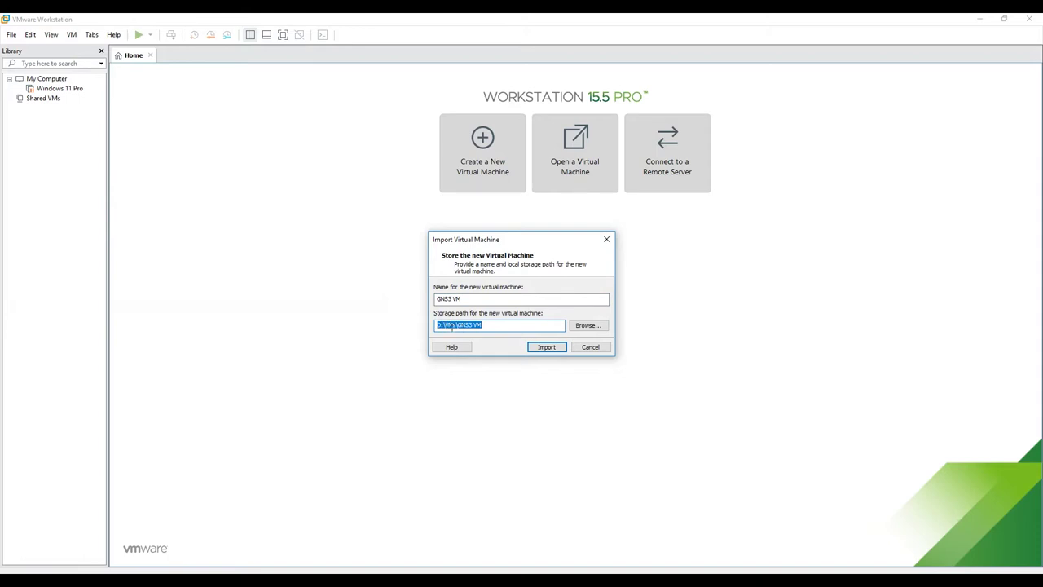
pyautogui.click(548, 349)
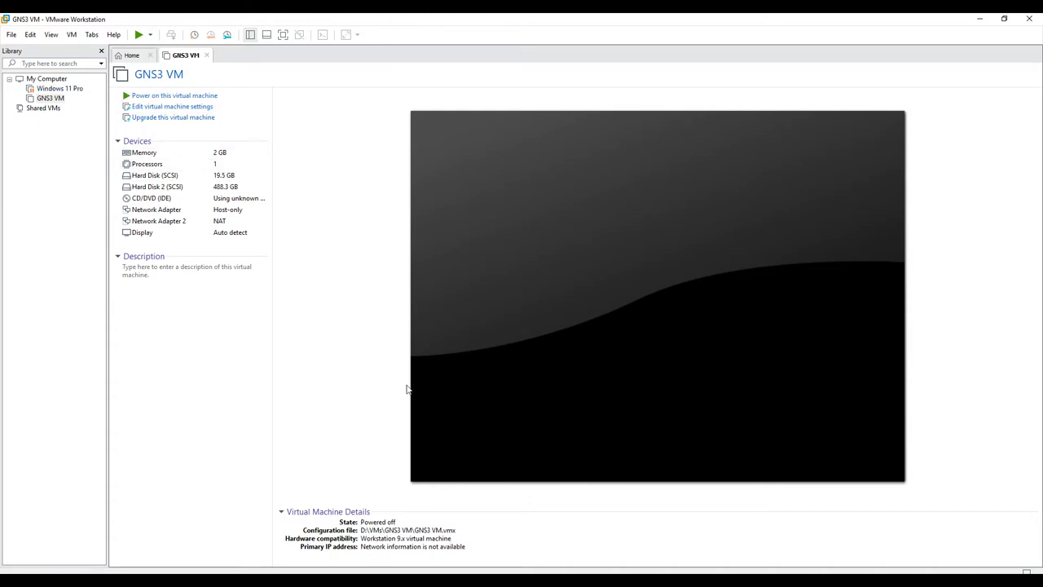
# Step: Open the Virtual Network Editor and unlock it with administrator rights via Change Settings
pyautogui.click(31, 35)
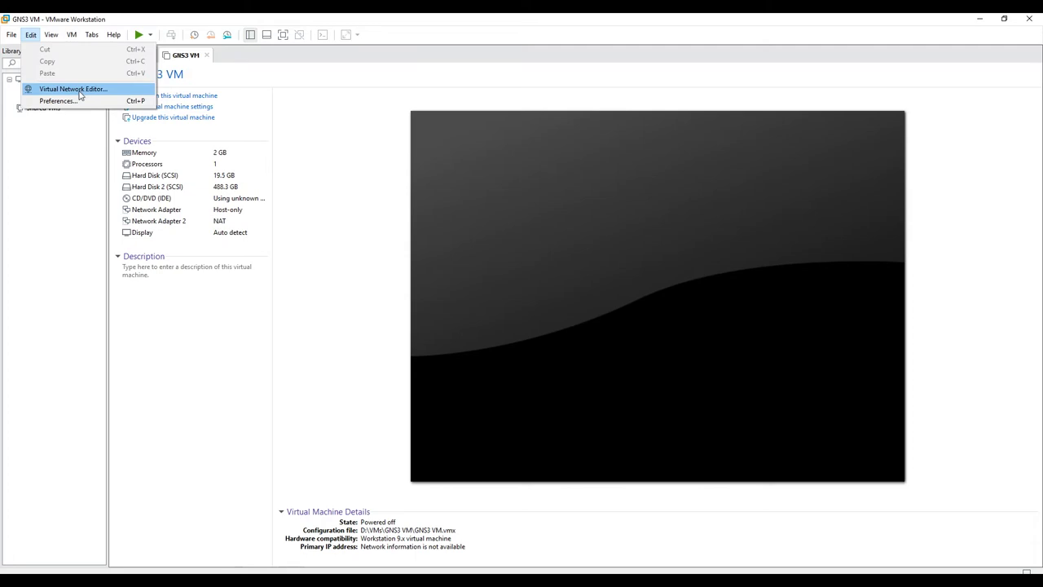
pyautogui.click(74, 90)
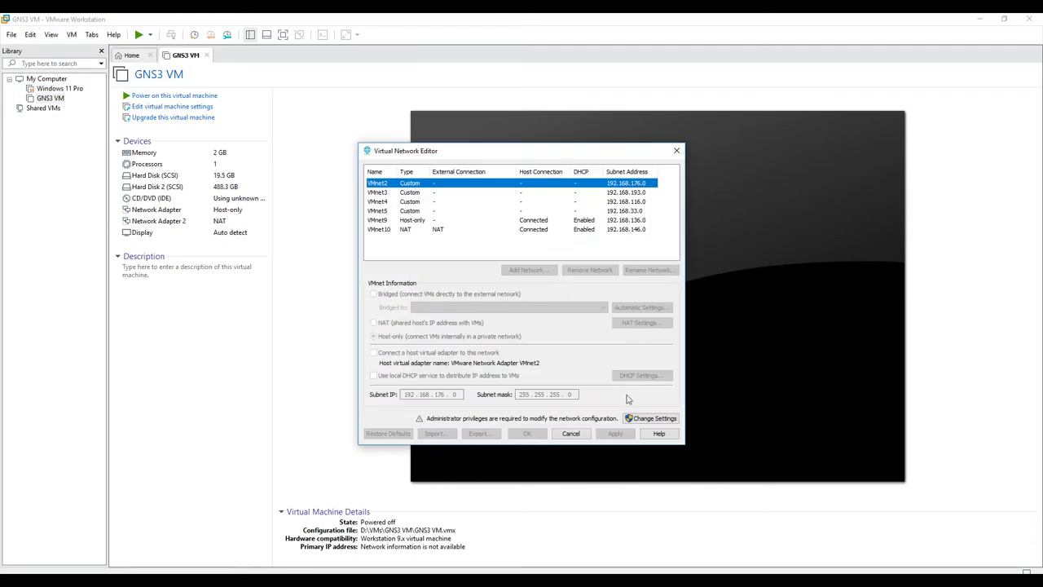
pyautogui.click(648, 421)
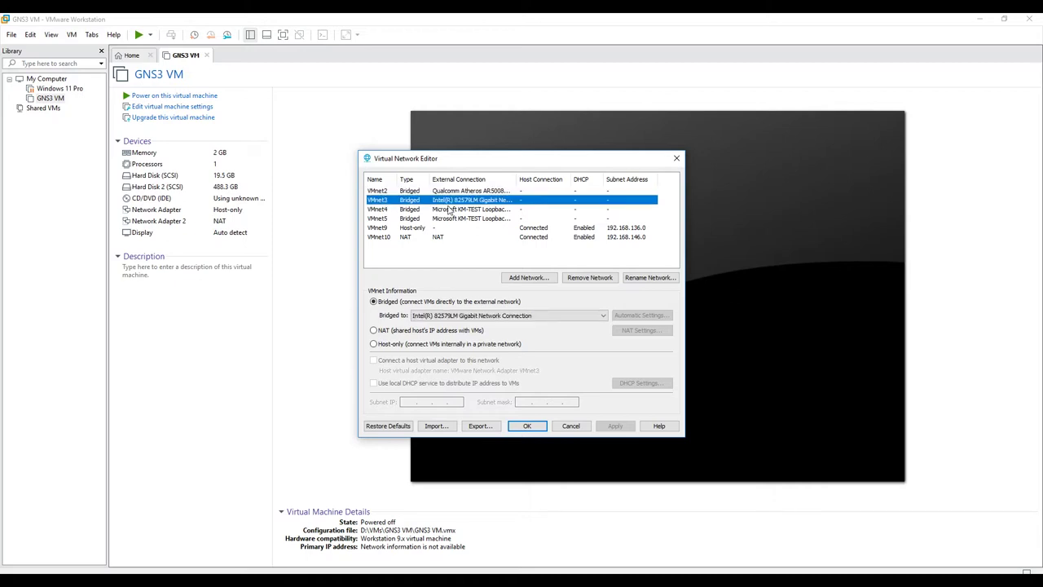
# Step: Review the VMnet4, VMnet5, VMnet9 and VMnet10 settings, then save and close the editor
pyautogui.moveTo(517, 181); pyautogui.dragTo(546, 181)
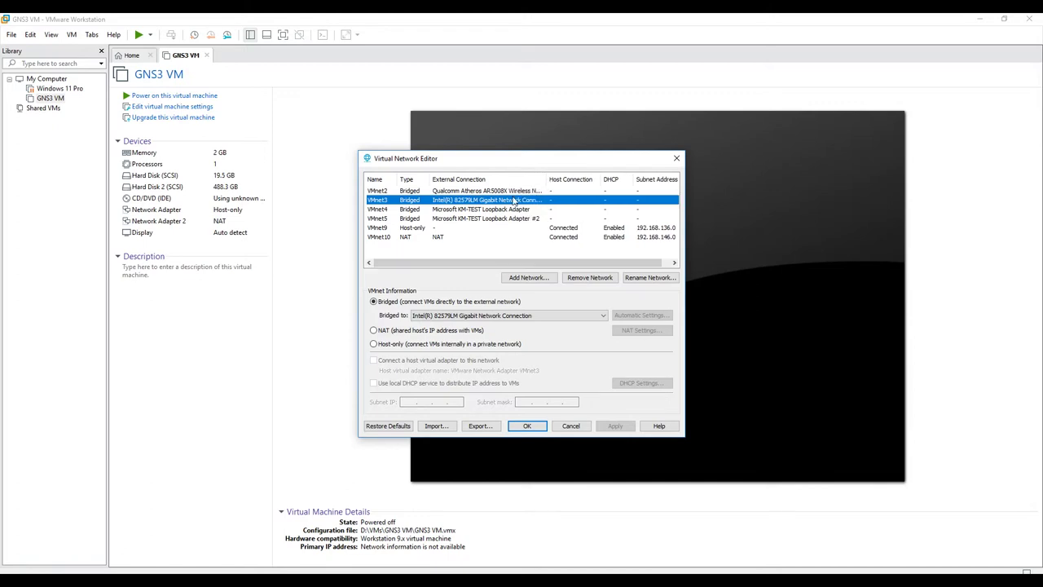
pyautogui.click(385, 210)
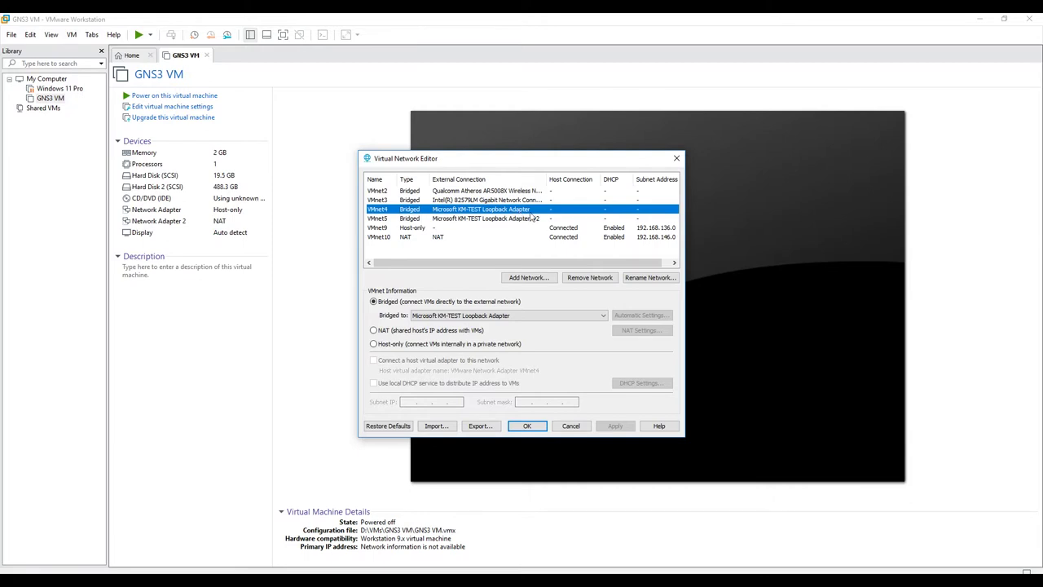
pyautogui.click(387, 219)
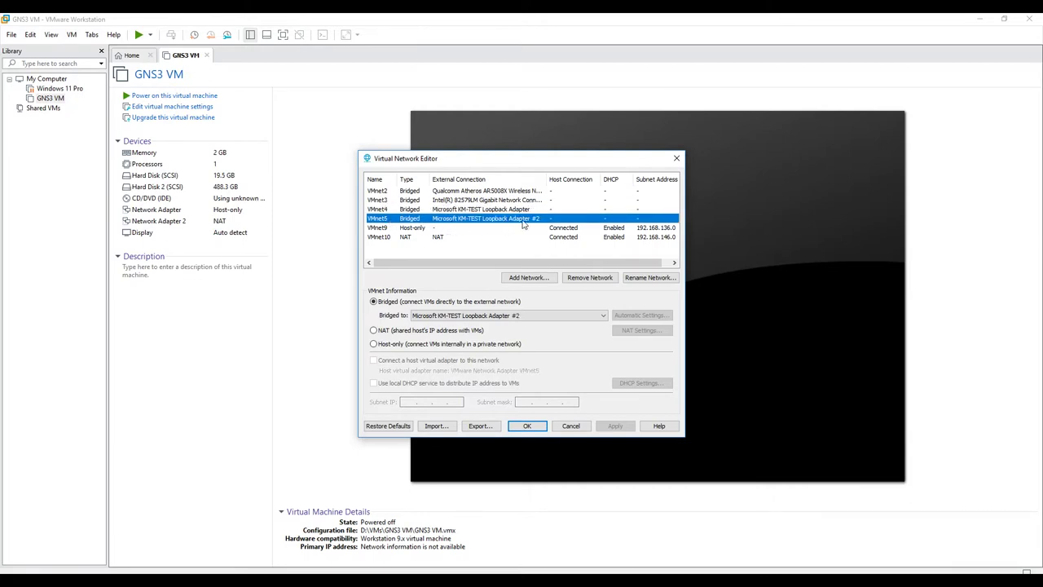
pyautogui.click(405, 231)
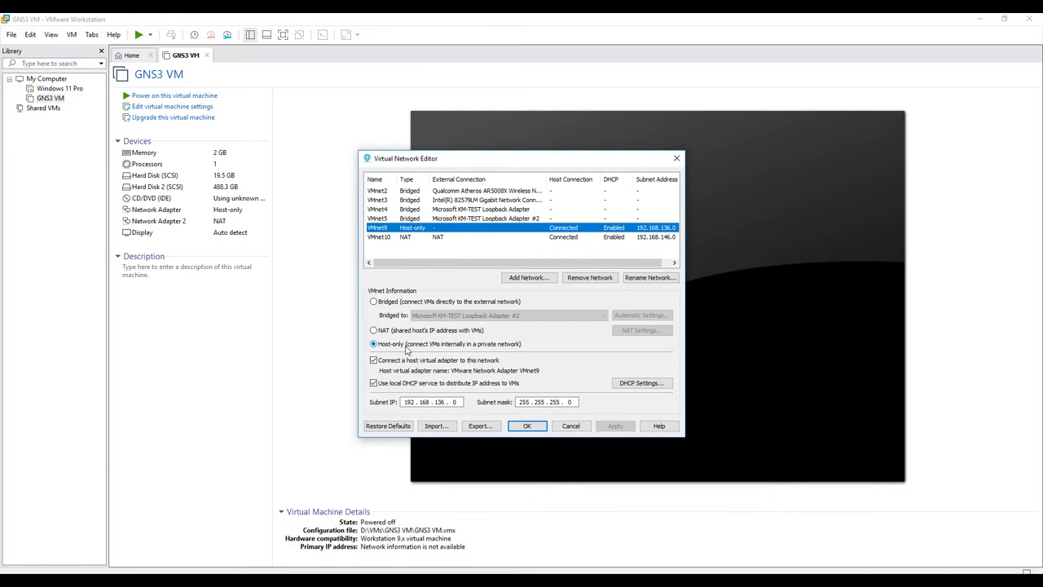
pyautogui.click(389, 238)
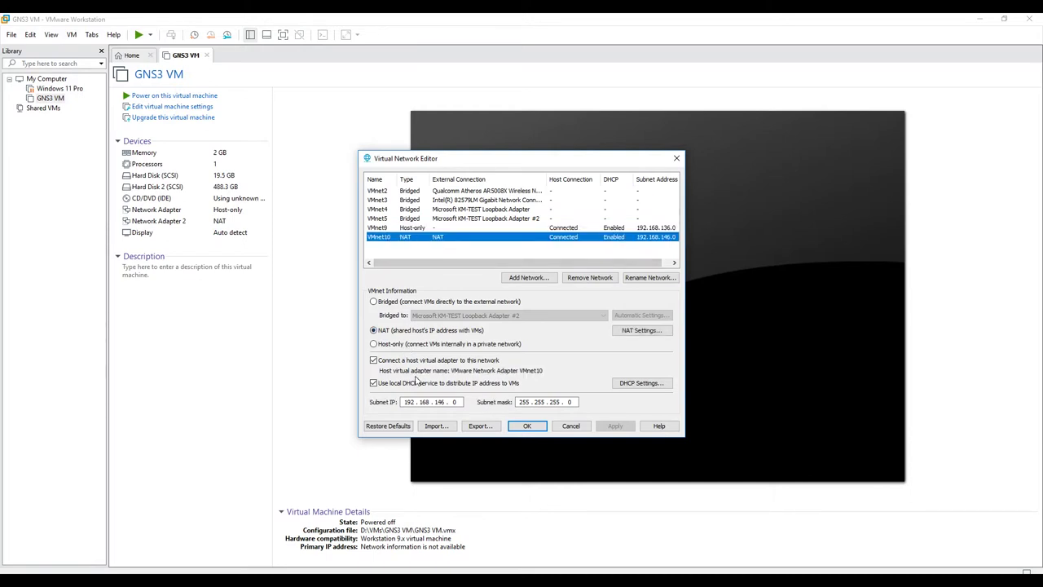
pyautogui.click(397, 229)
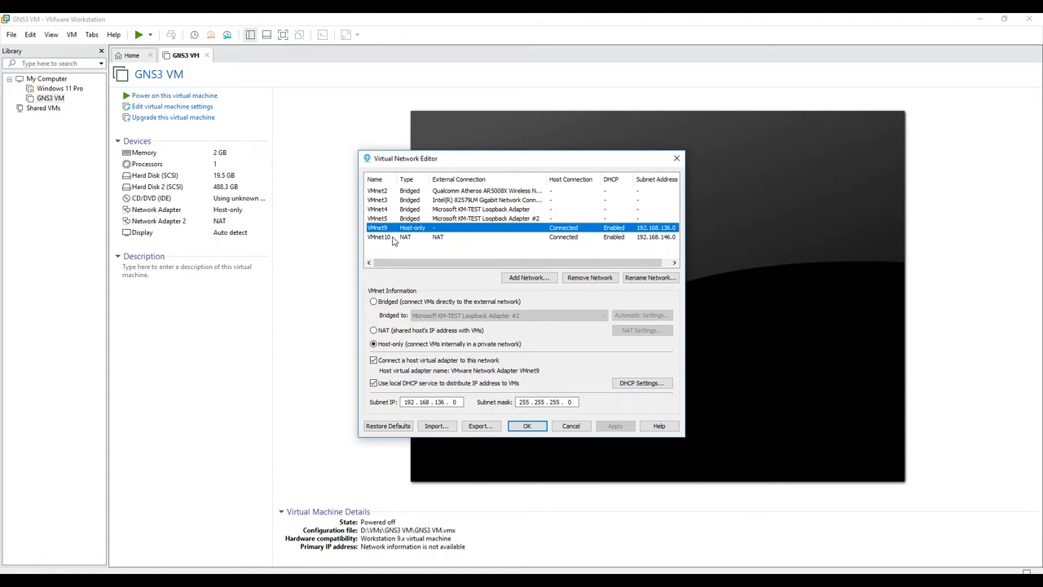
pyautogui.click(527, 428)
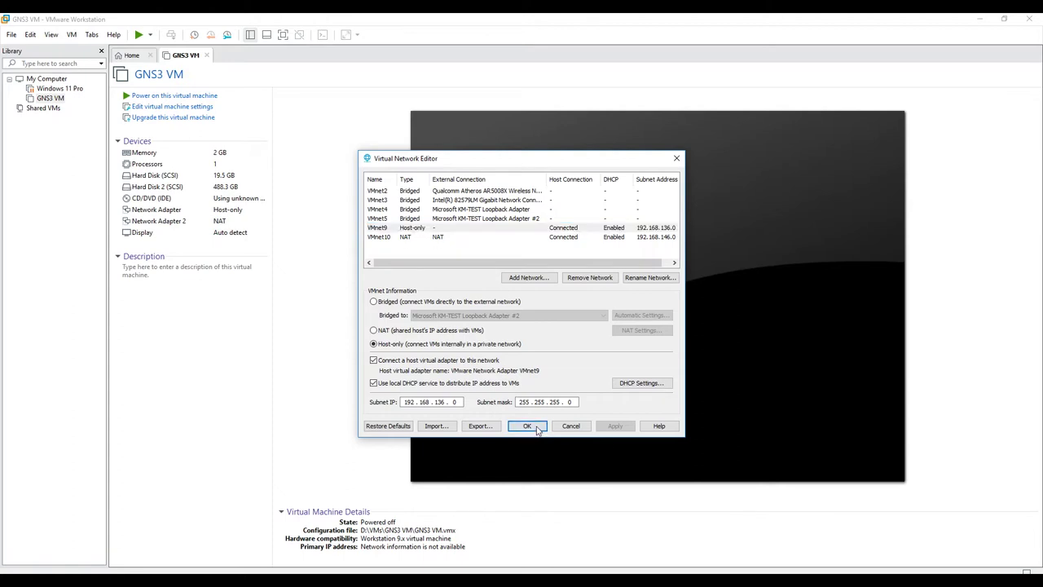
# Step: Connect the GNS3 VM's first network adapter to custom network VMnet9 (Host-only)
pyautogui.click(49, 99)
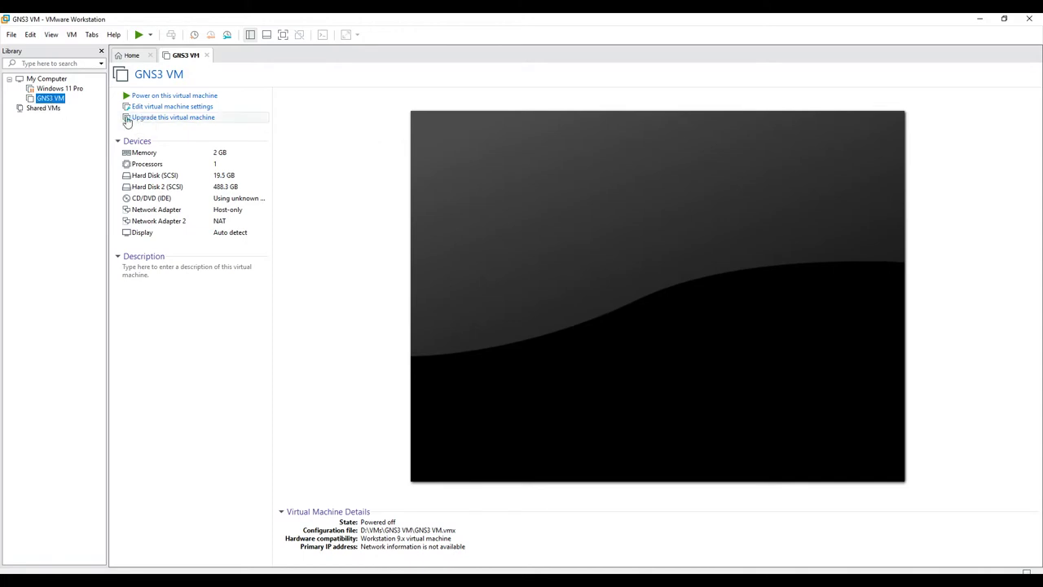
pyautogui.click(169, 109)
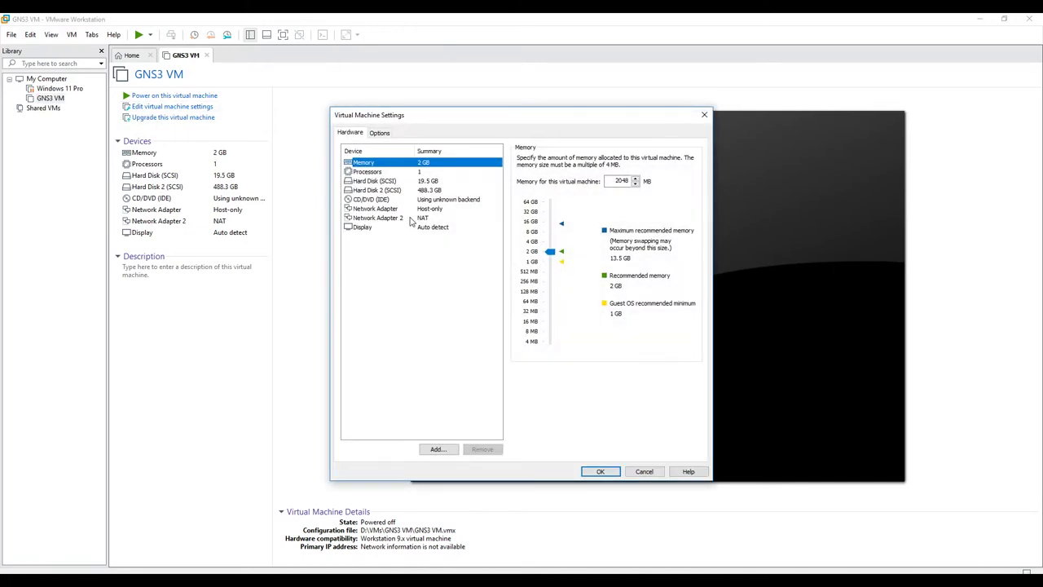
pyautogui.click(403, 211)
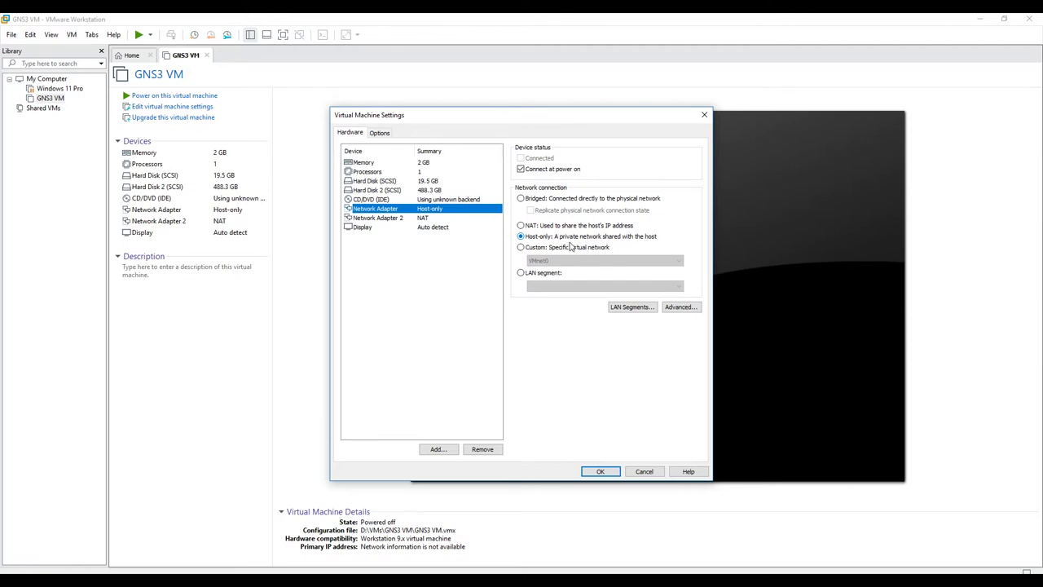
pyautogui.click(528, 251)
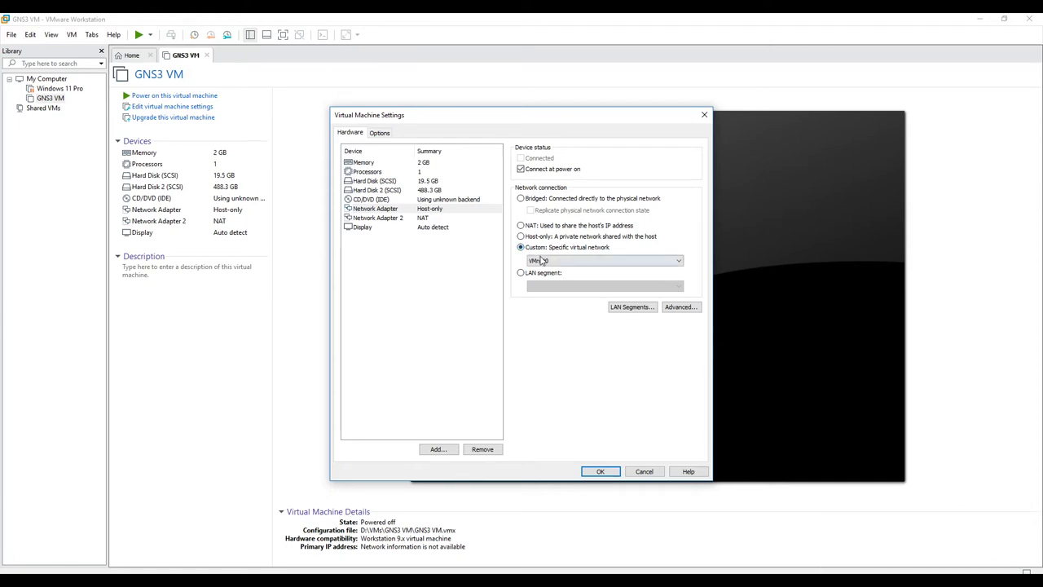
pyautogui.click(539, 260)
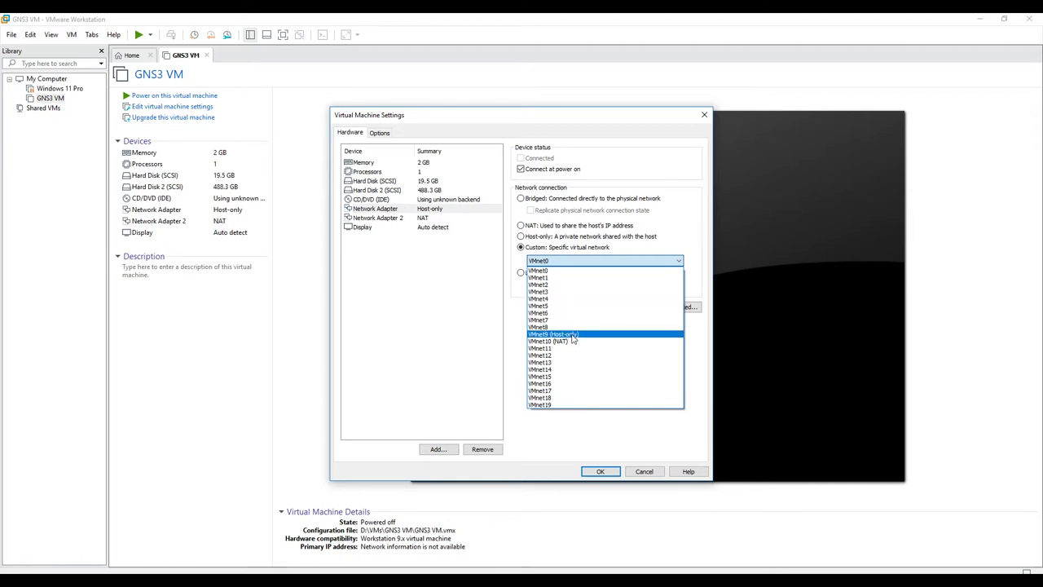
pyautogui.click(572, 335)
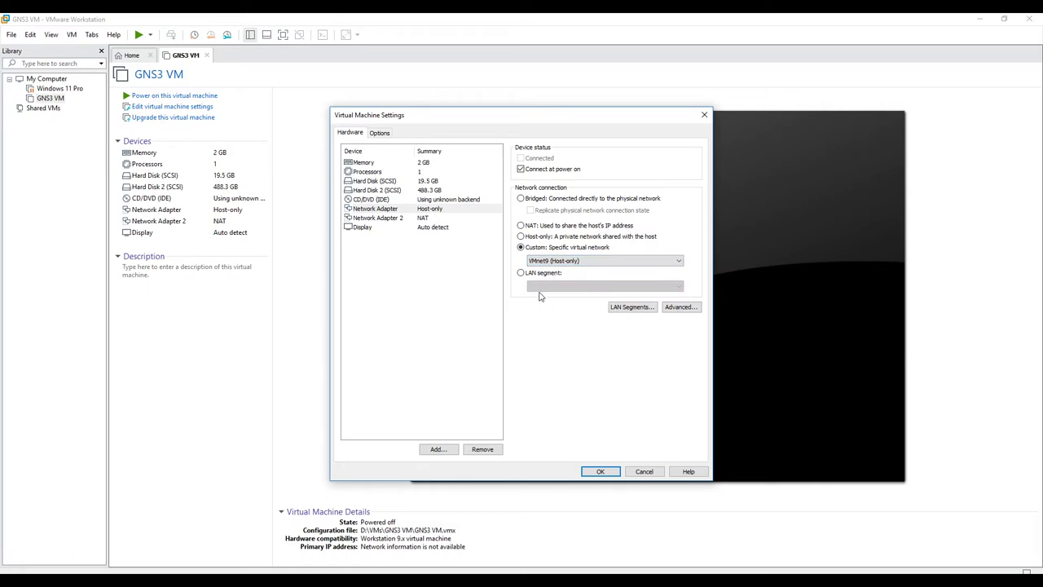
# Step: Connect Network Adapter 2 to custom network VMnet10 (NAT) and verify both adapters
pyautogui.click(379, 218)
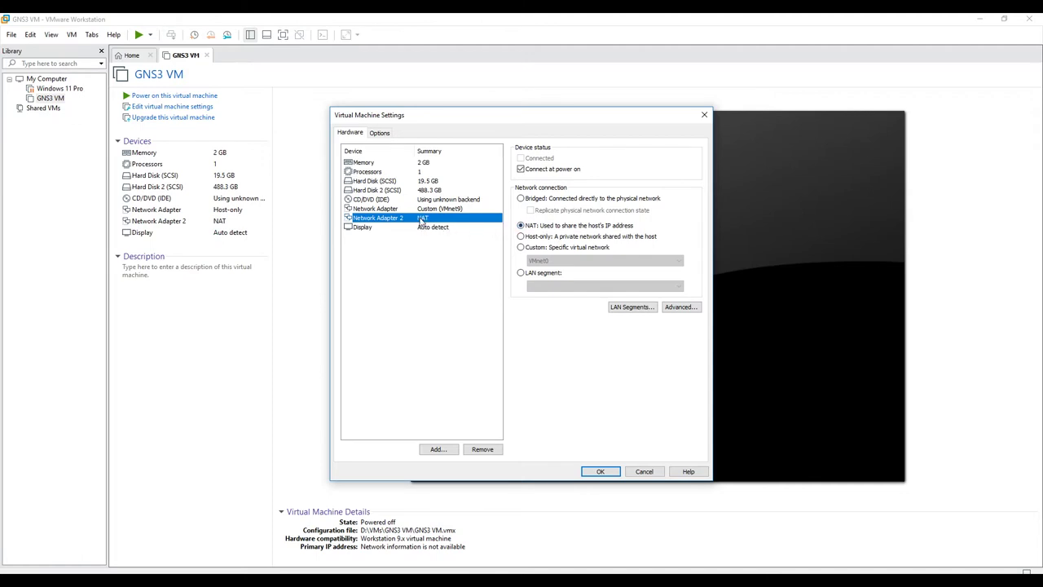
pyautogui.click(538, 248)
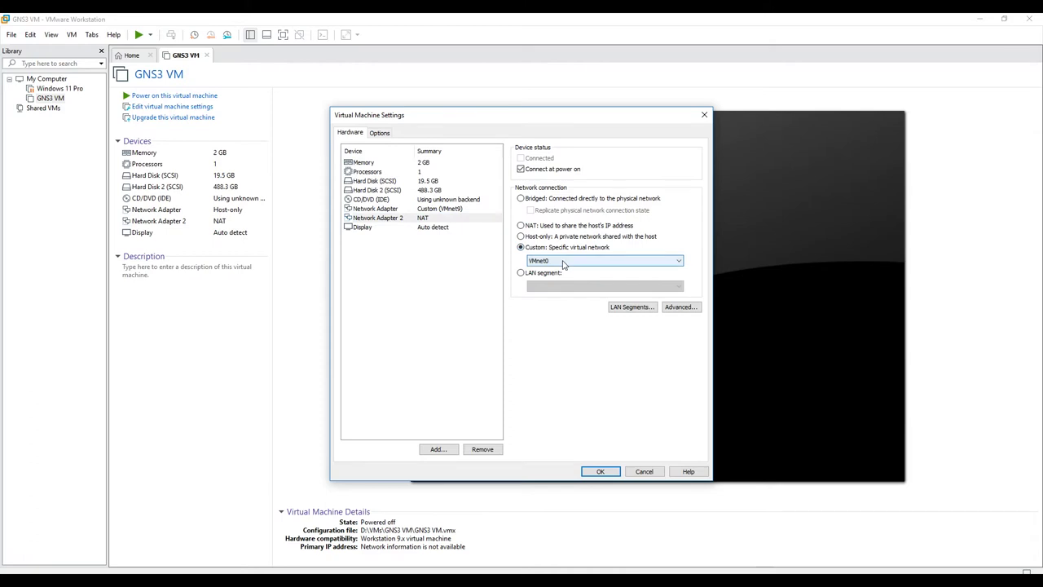
pyautogui.click(582, 261)
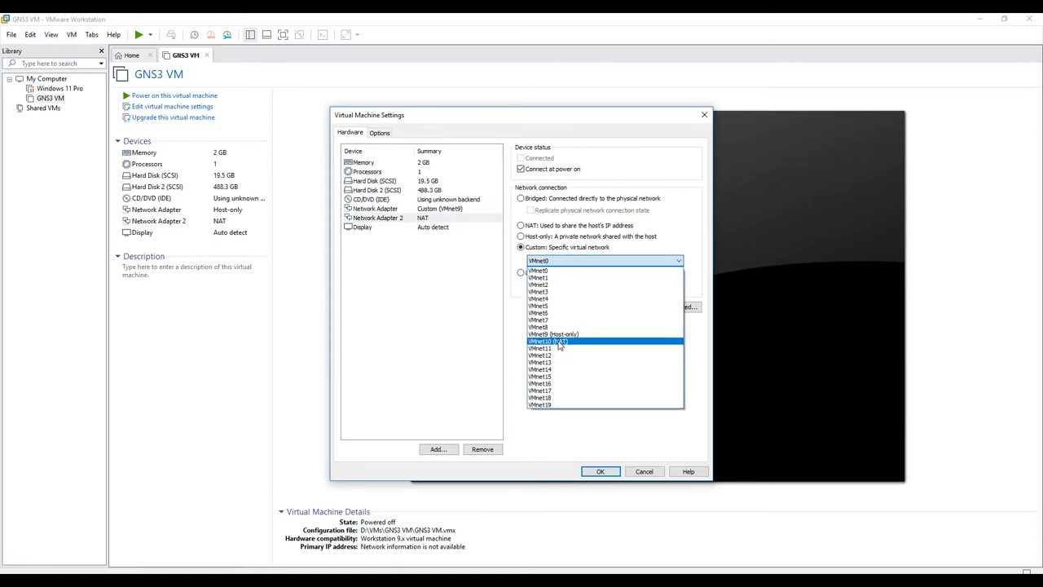
pyautogui.click(560, 342)
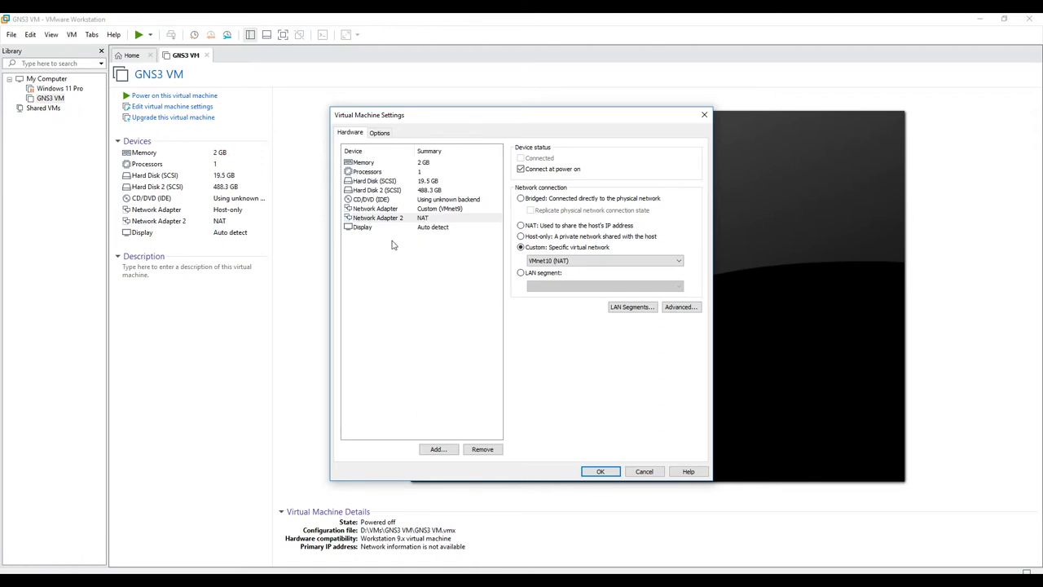
pyautogui.click(377, 212)
pyautogui.click(385, 218)
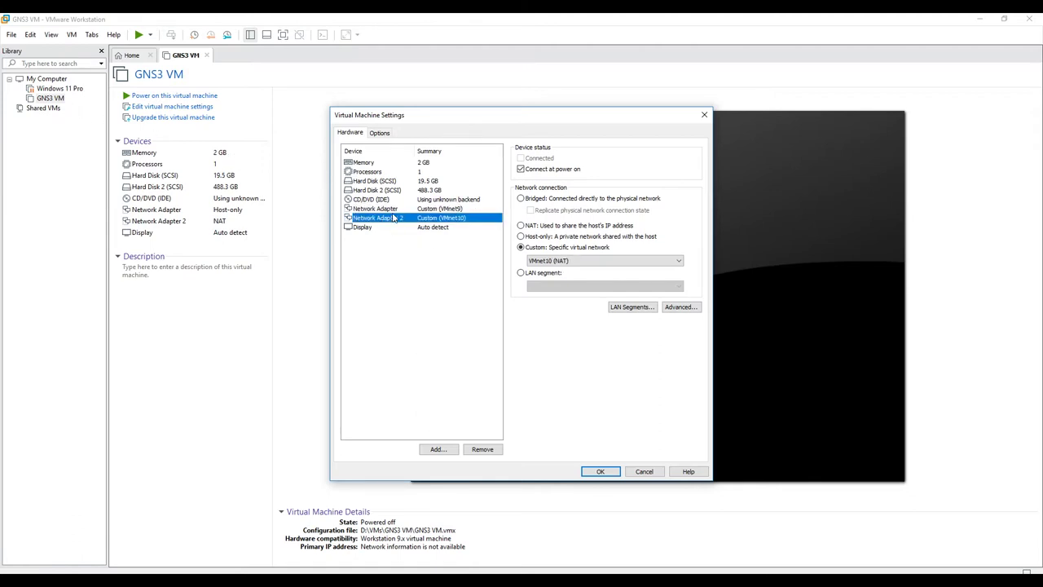
pyautogui.click(441, 212)
# Step: Add a new network adapter to the GNS3 VM with the Add Hardware Wizard
pyautogui.click(438, 449)
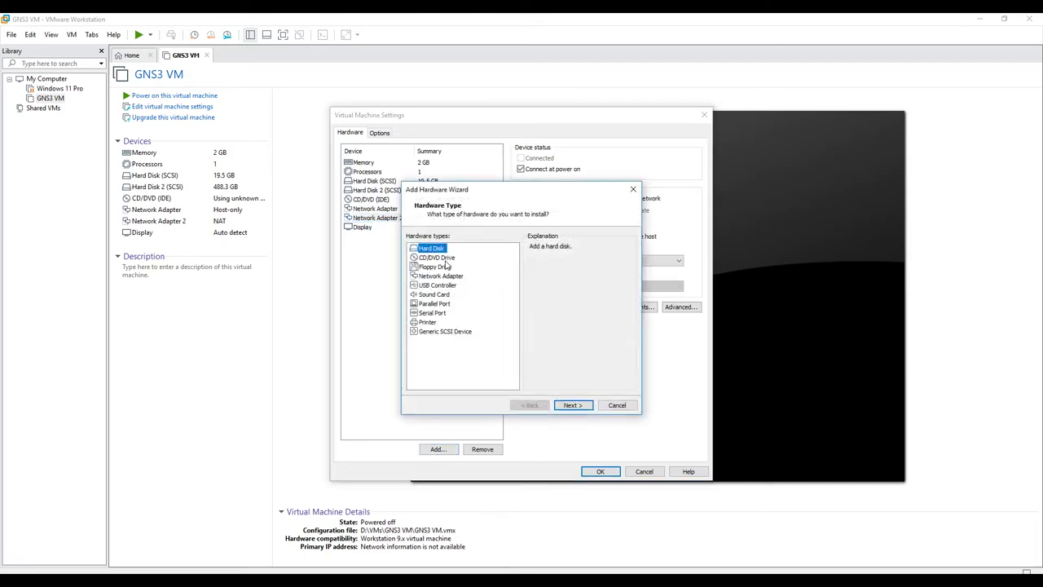
pyautogui.click(445, 275)
pyautogui.click(582, 408)
pyautogui.click(584, 411)
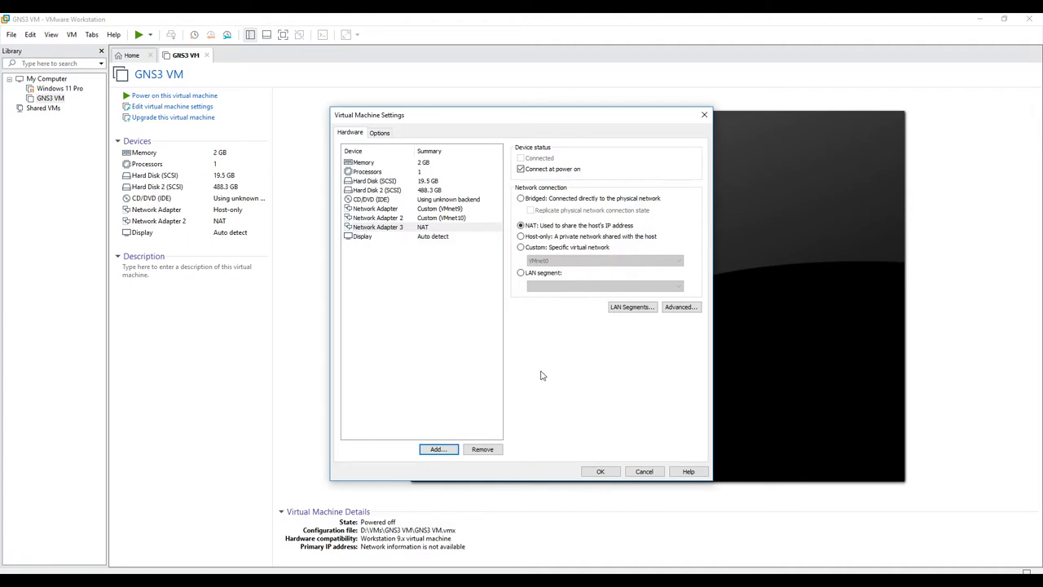
# Step: Connect Network Adapter 3 to custom network VMnet4 and save the VM settings
pyautogui.click(402, 229)
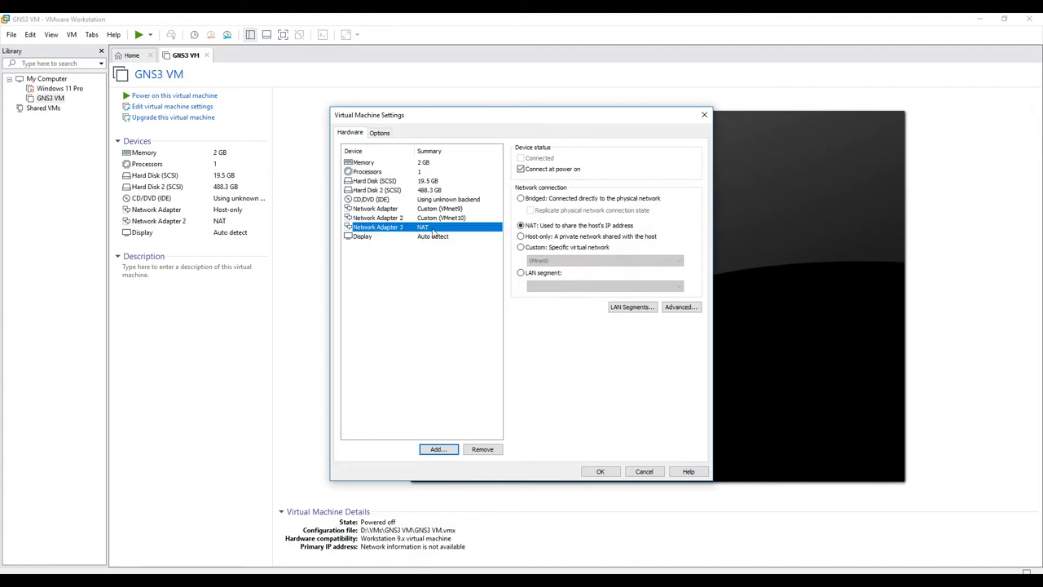
pyautogui.click(534, 247)
pyautogui.click(540, 259)
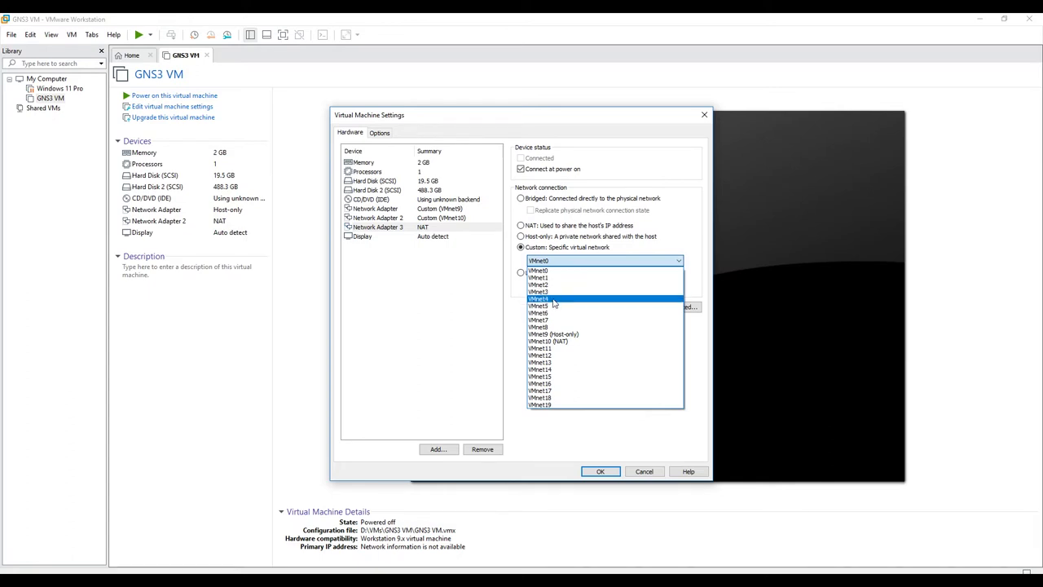
pyautogui.click(549, 299)
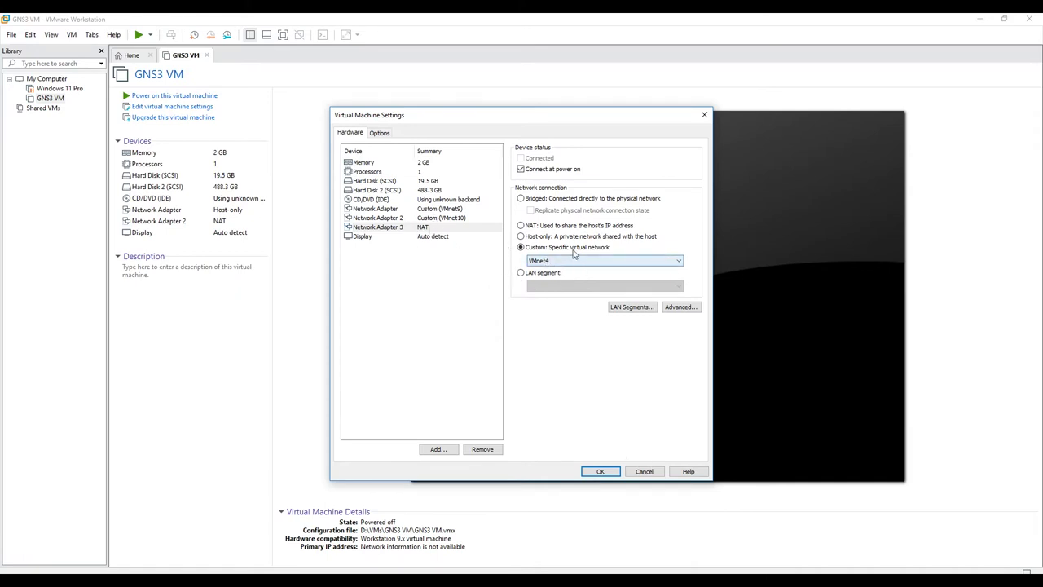
pyautogui.click(599, 471)
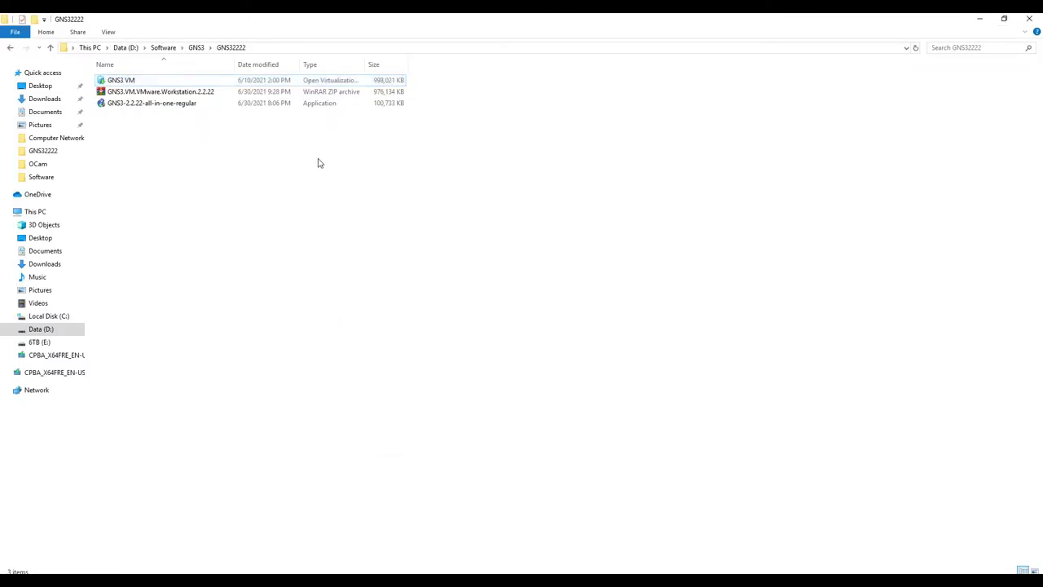
# Step: Launch the GNS3-2.2.22 installer, accept the license and keep the default Start Menu folder
pyautogui.click(146, 106)
pyautogui.doubleClick(135, 106)
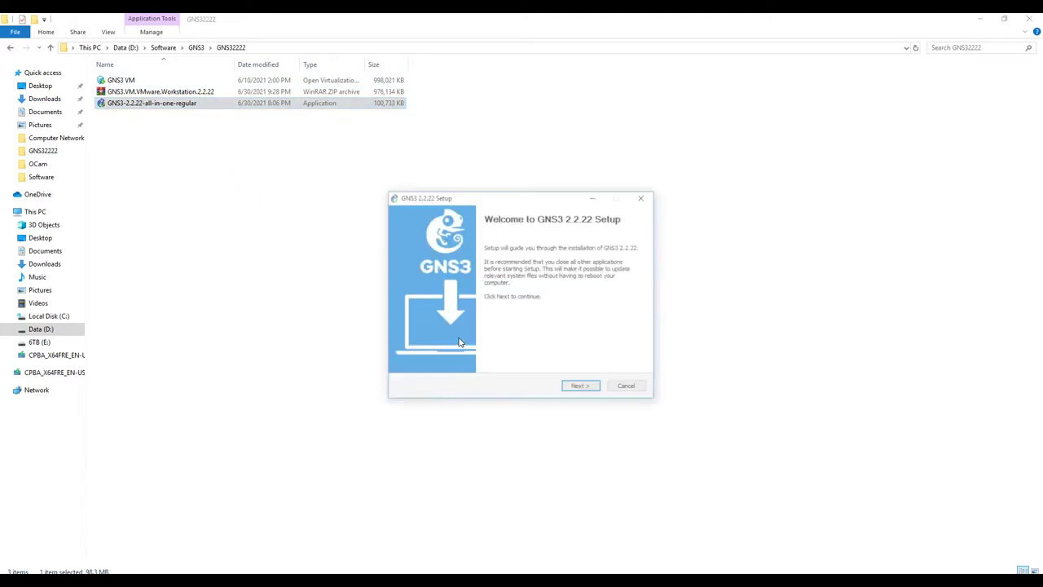
pyautogui.click(591, 389)
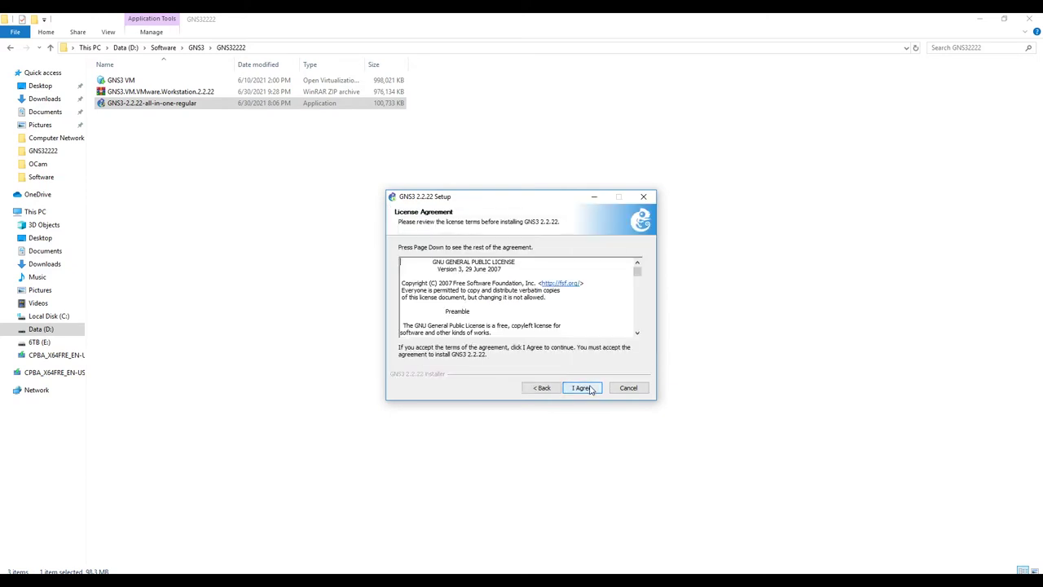
pyautogui.click(591, 390)
pyautogui.click(586, 393)
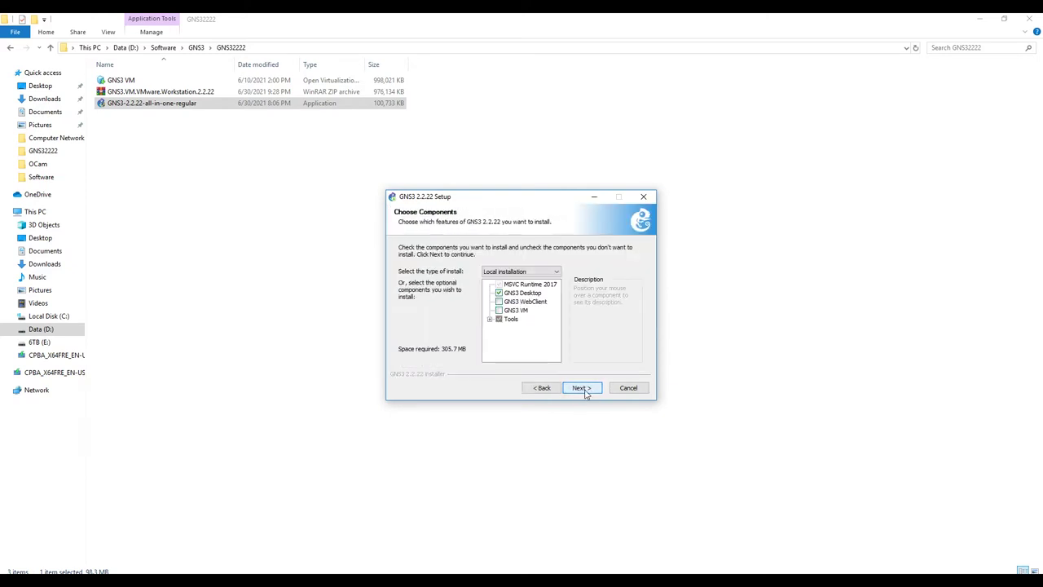
# Step: Exclude Wireshark from the Tools components and continue to Choose Install Location
pyautogui.click(489, 318)
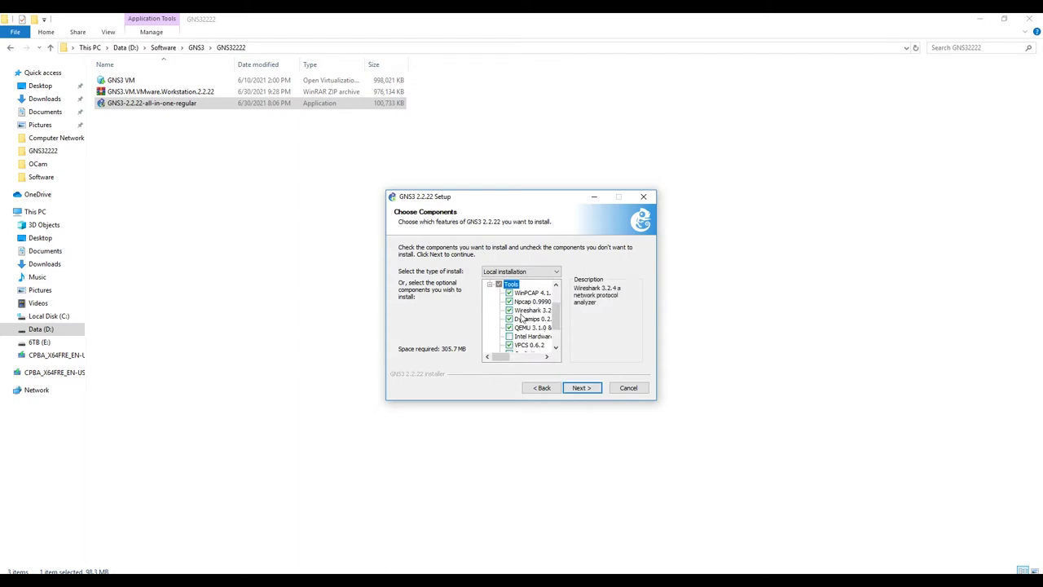
pyautogui.click(509, 310)
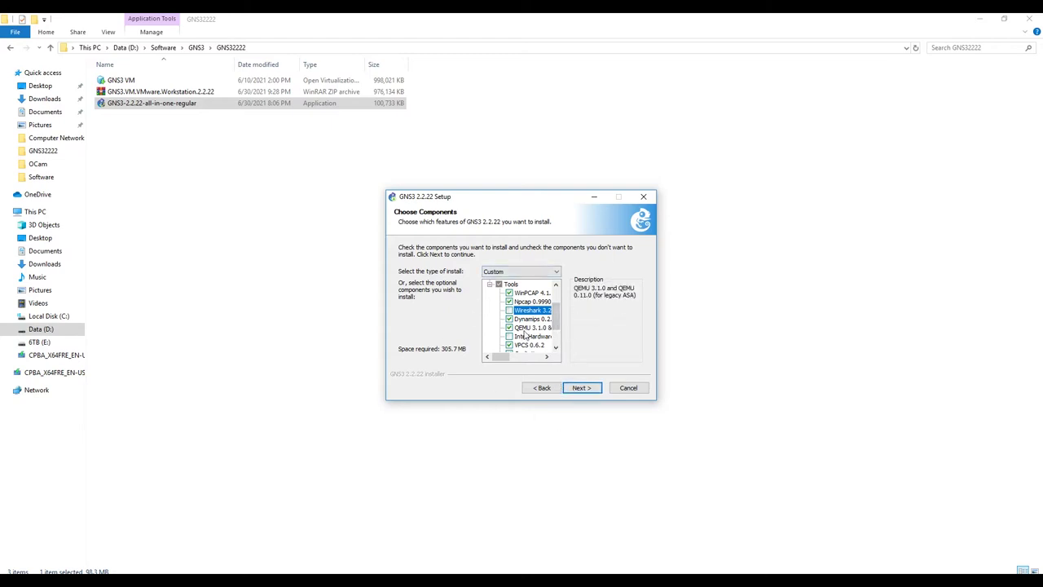
pyautogui.click(594, 388)
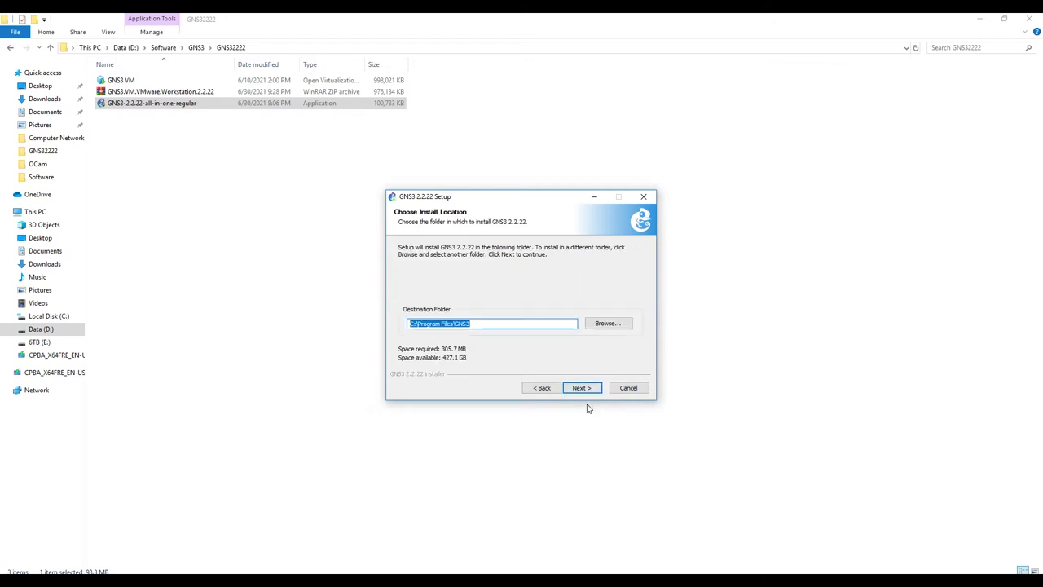
# Step: Start the GNS3 installation in the default folder and install WinPcap 4.1.3 with defaults
pyautogui.click(577, 389)
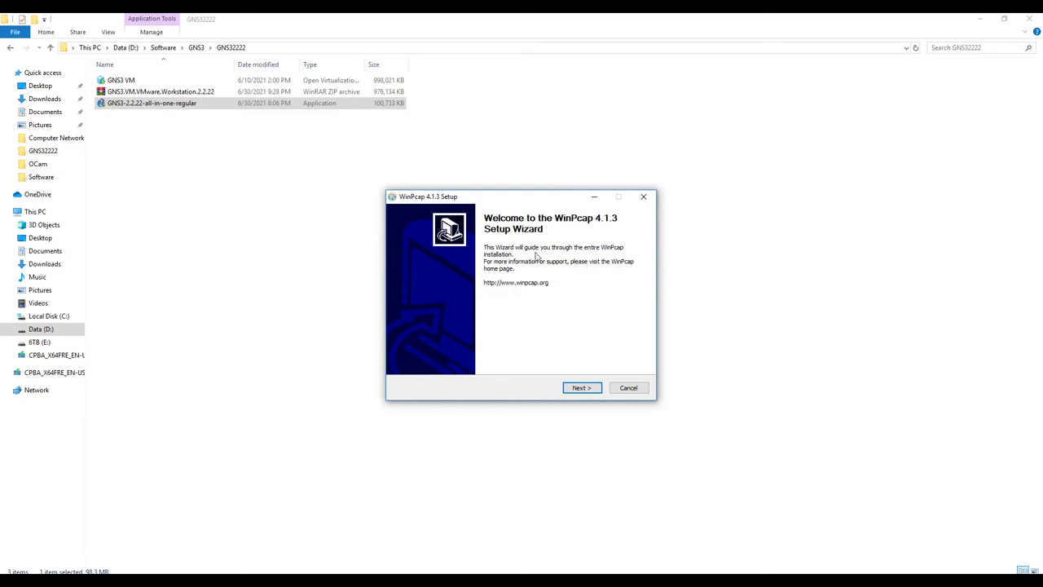
pyautogui.click(583, 389)
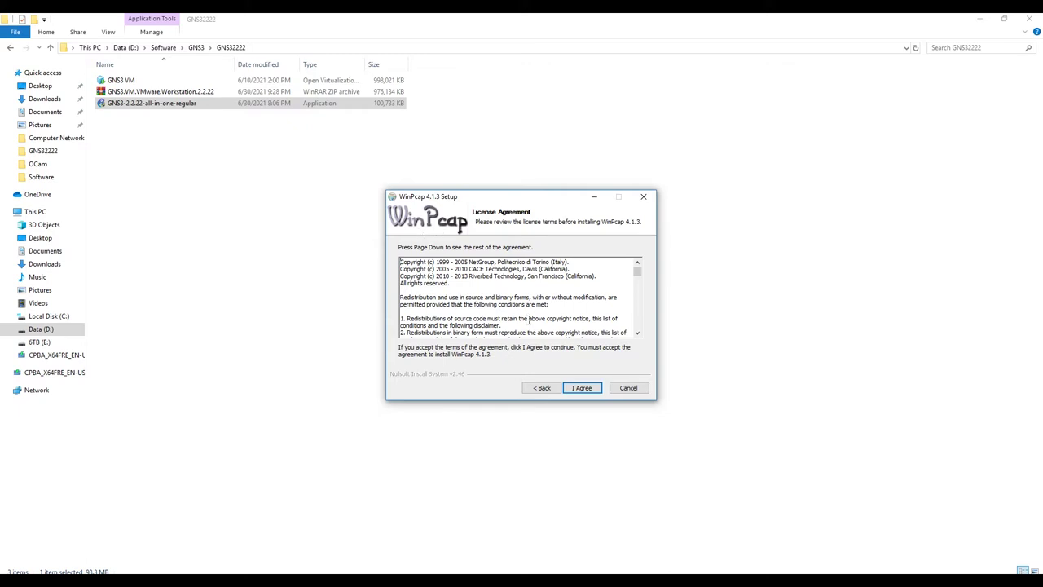
pyautogui.click(581, 389)
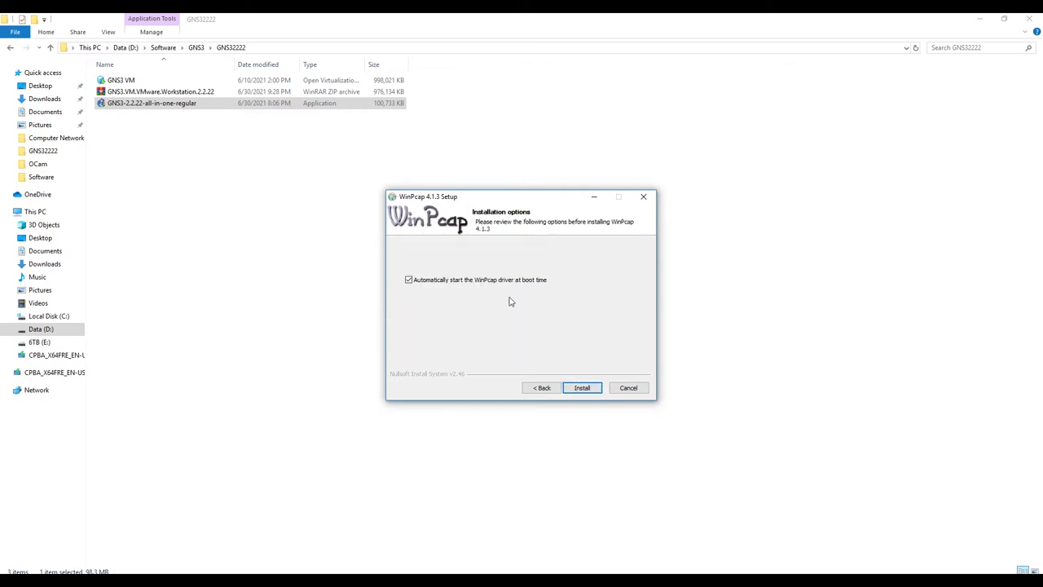
pyautogui.click(582, 388)
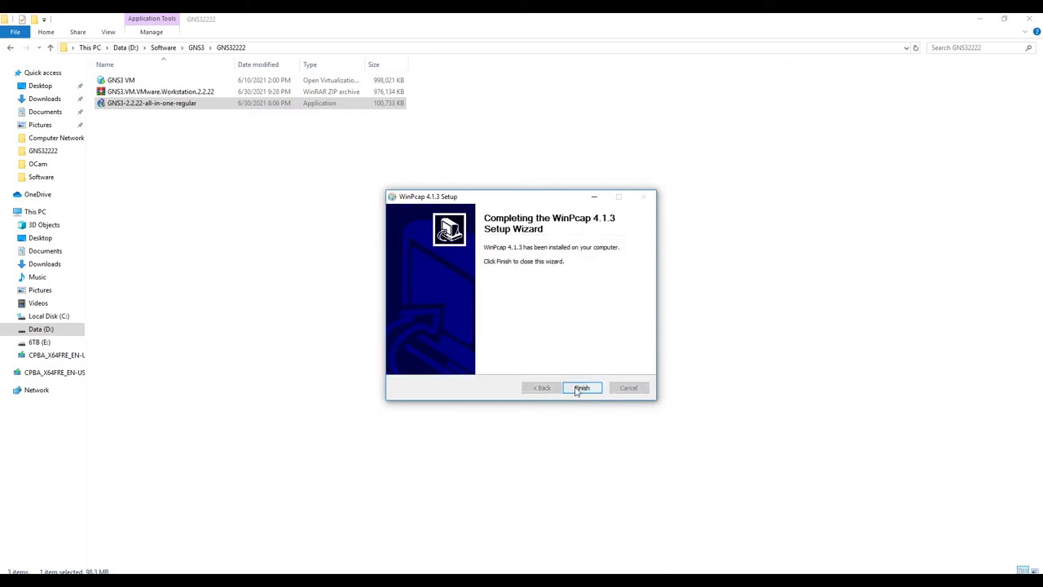
pyautogui.click(581, 388)
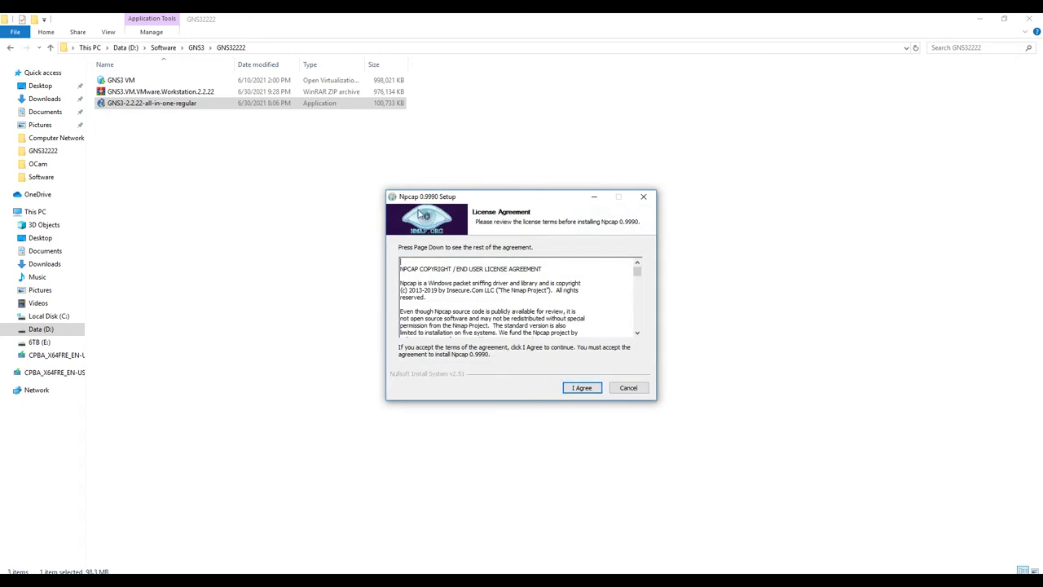
# Step: Install Npcap 0.9990 with its default options
pyautogui.click(581, 388)
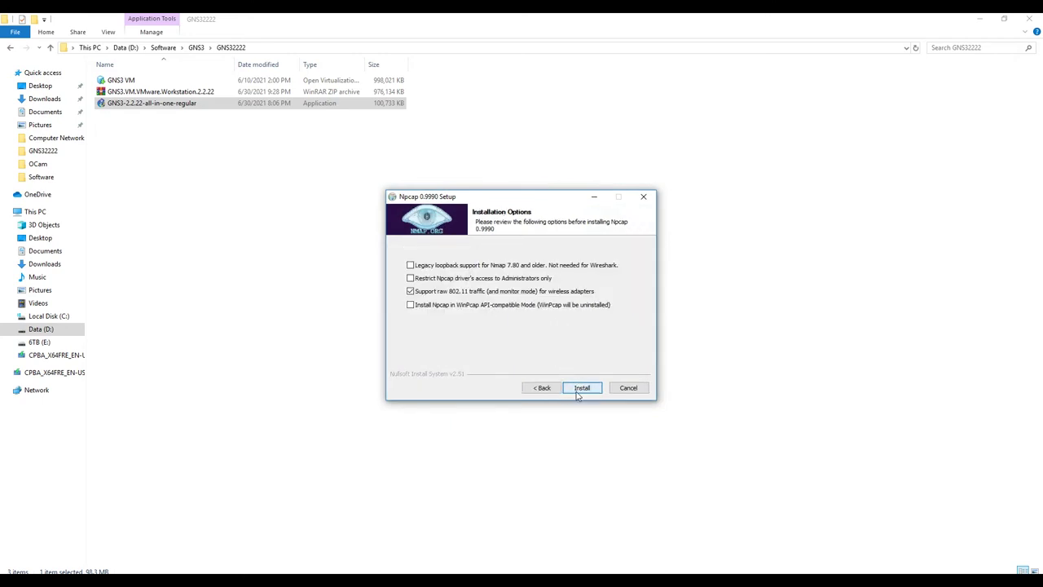
pyautogui.click(579, 390)
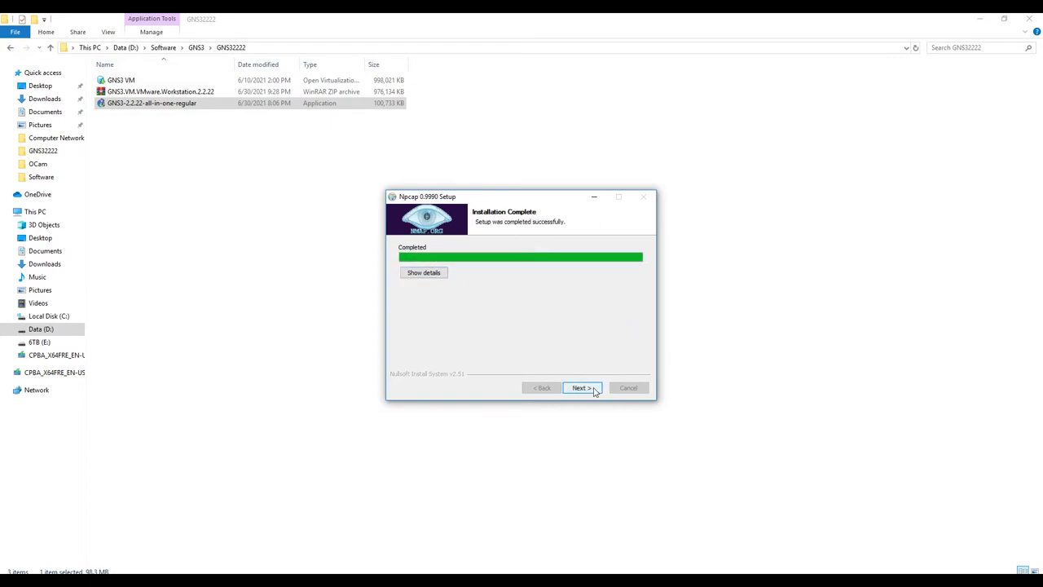
pyautogui.click(588, 390)
pyautogui.click(582, 389)
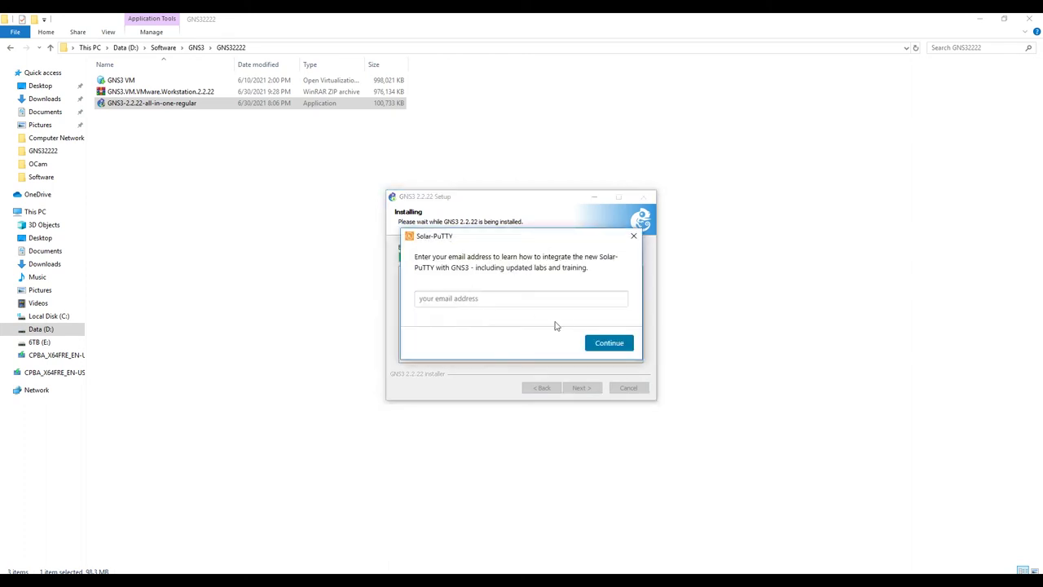
# Step: Enter an e-mail address for Solar-PuTTY and continue the GNS3 installation
pyautogui.click(496, 300)
pyautogui.click(603, 343)
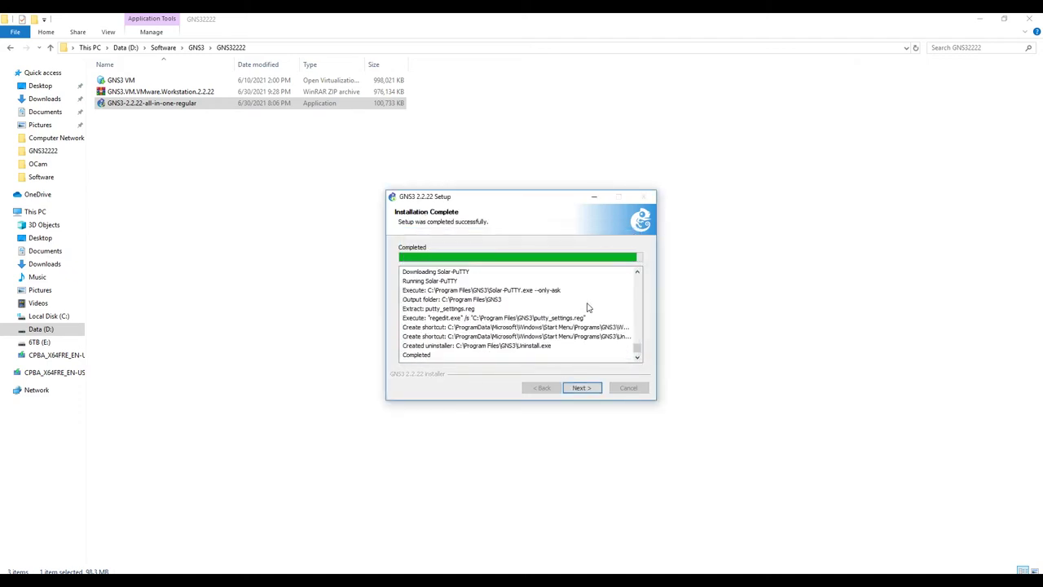
# Step: Decline the free Solarwinds Standard Toolset and finish setup with Start GNS3 checked
pyautogui.click(582, 390)
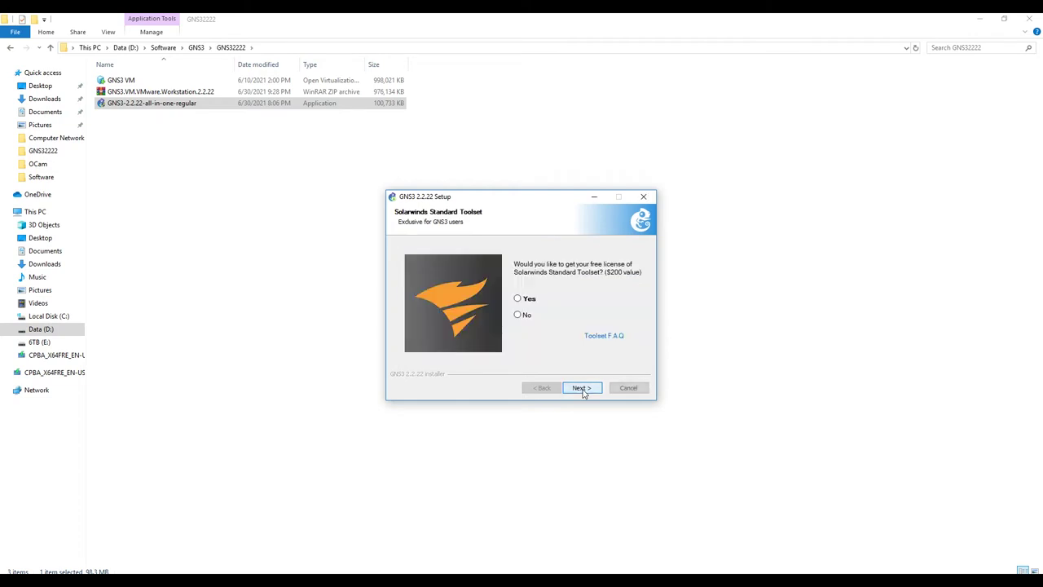
pyautogui.click(522, 315)
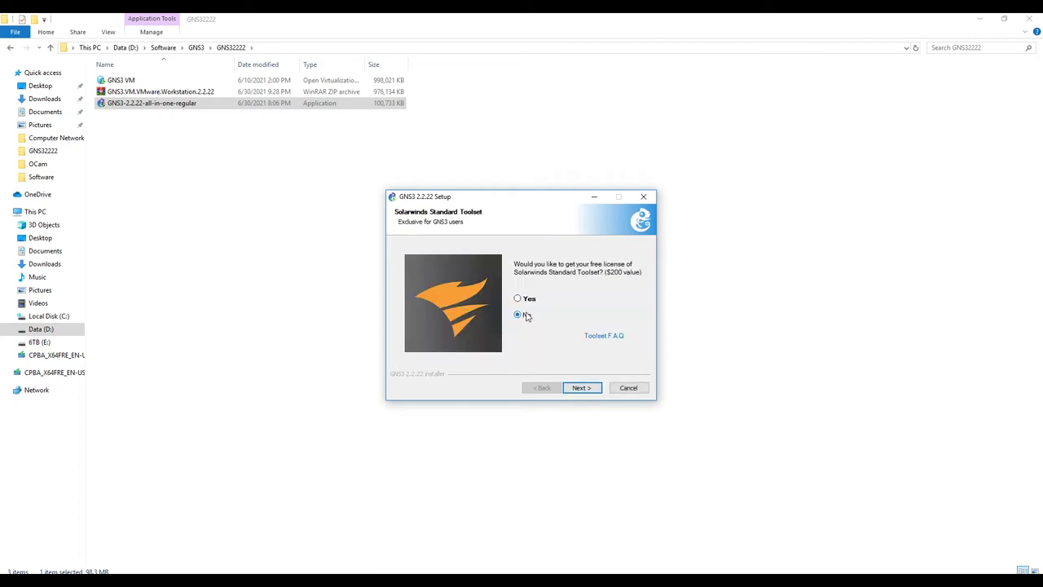
pyautogui.click(583, 389)
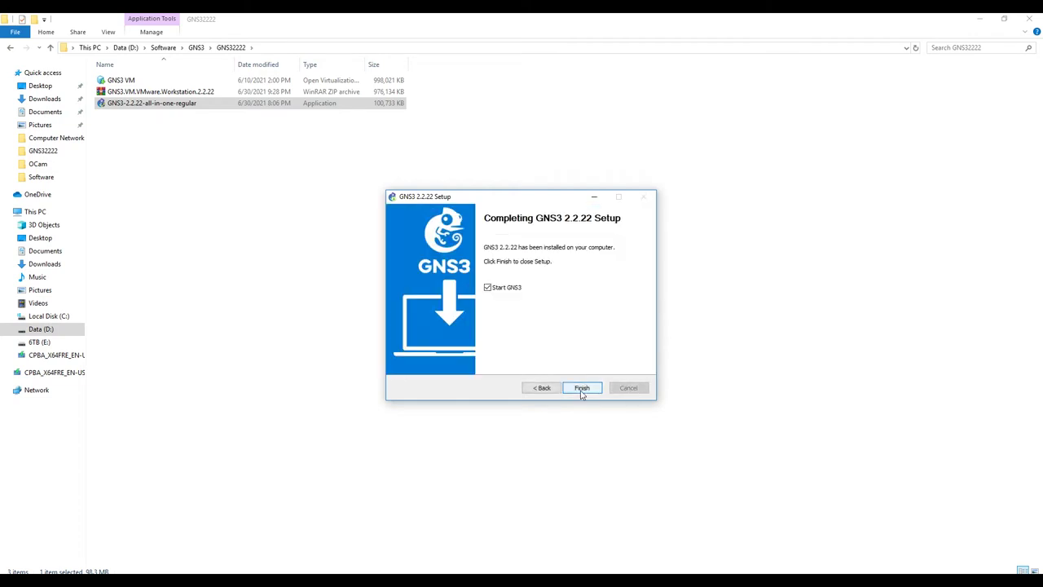
pyautogui.click(583, 388)
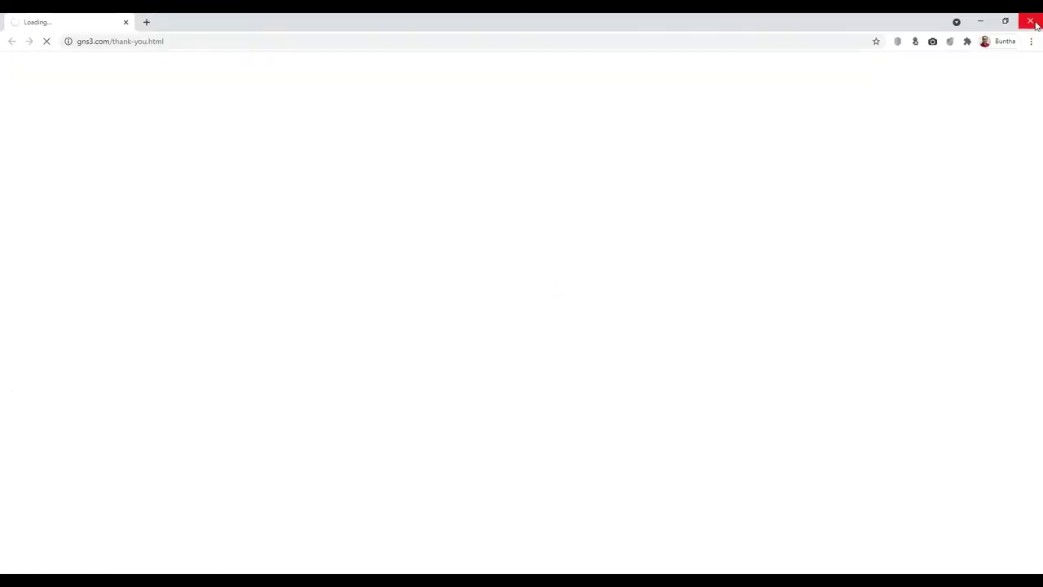
# Step: Close the GNS3 thank-you page and minimize File Explorer and VMware Workstation
pyautogui.click(1032, 24)
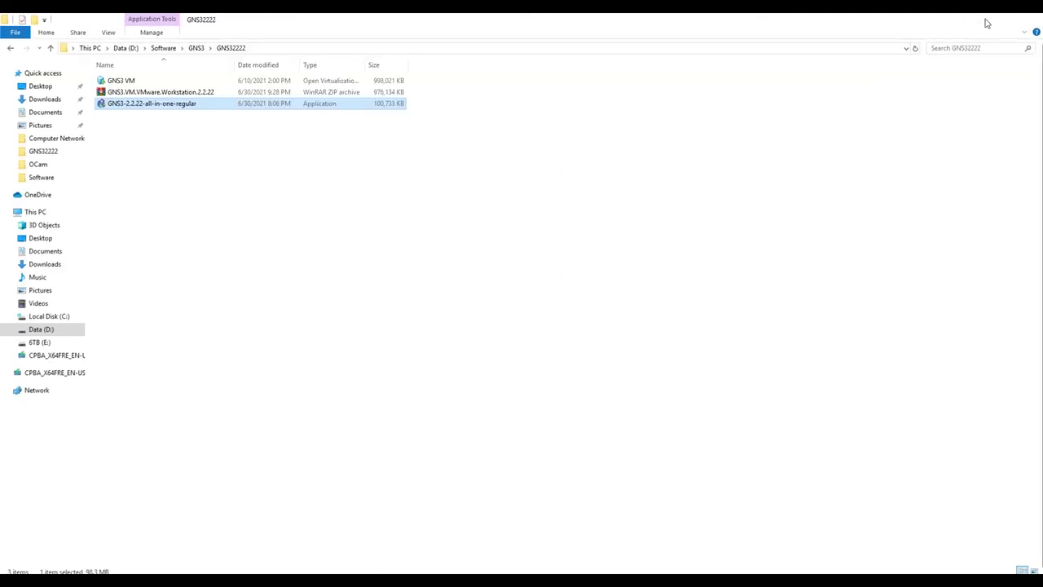
pyautogui.click(986, 23)
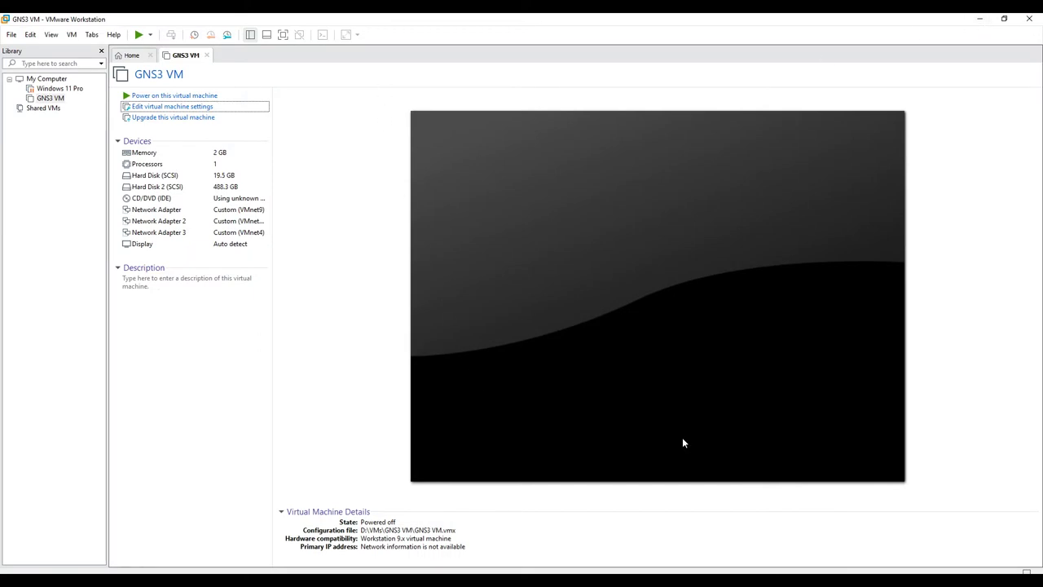
pyautogui.click(983, 21)
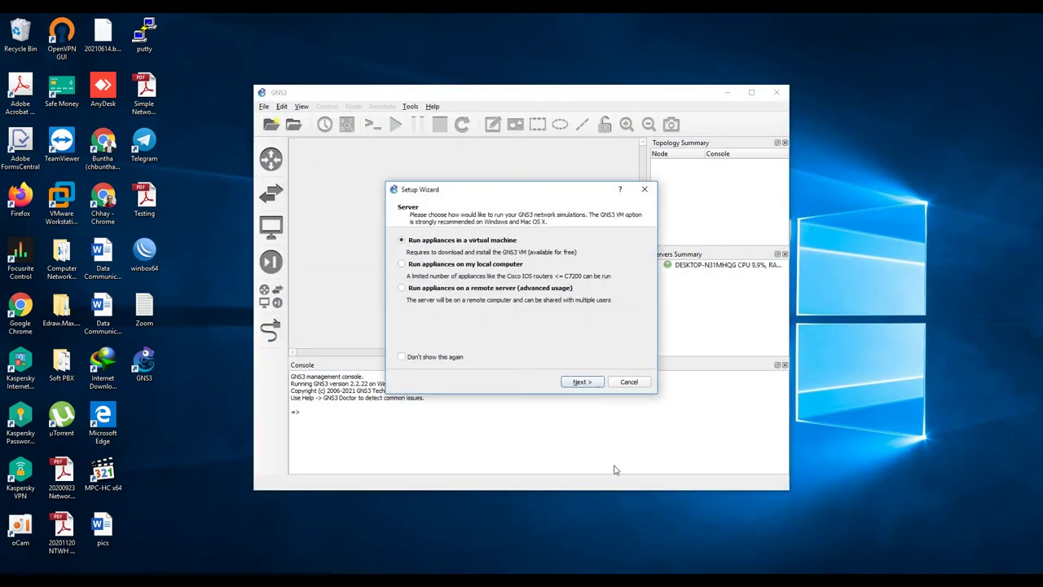
# Step: Open Control Panel from Windows search
pyautogui.press('super')
pyautogui.write('control panel')
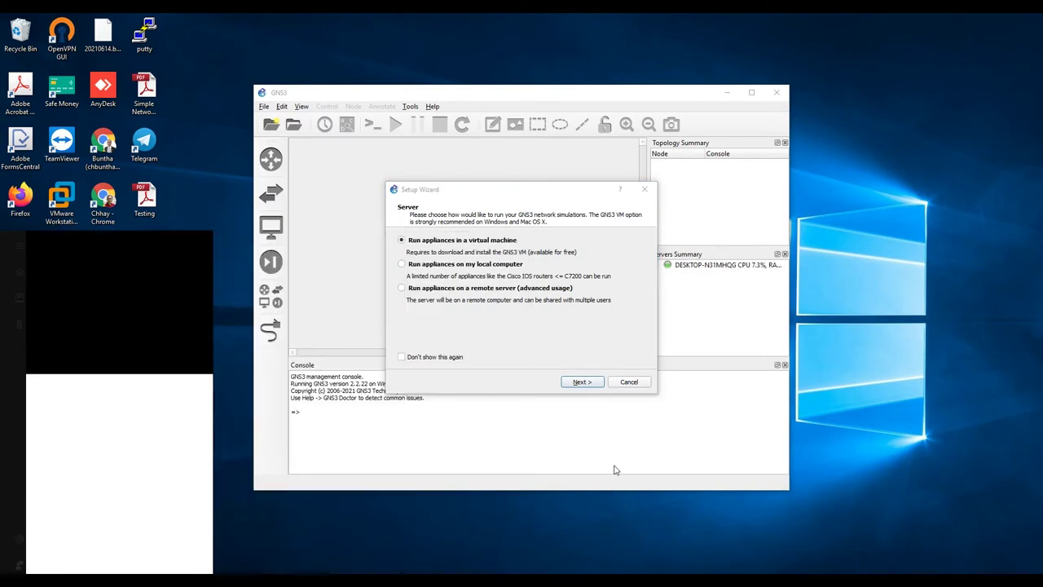
pyautogui.press('Return')
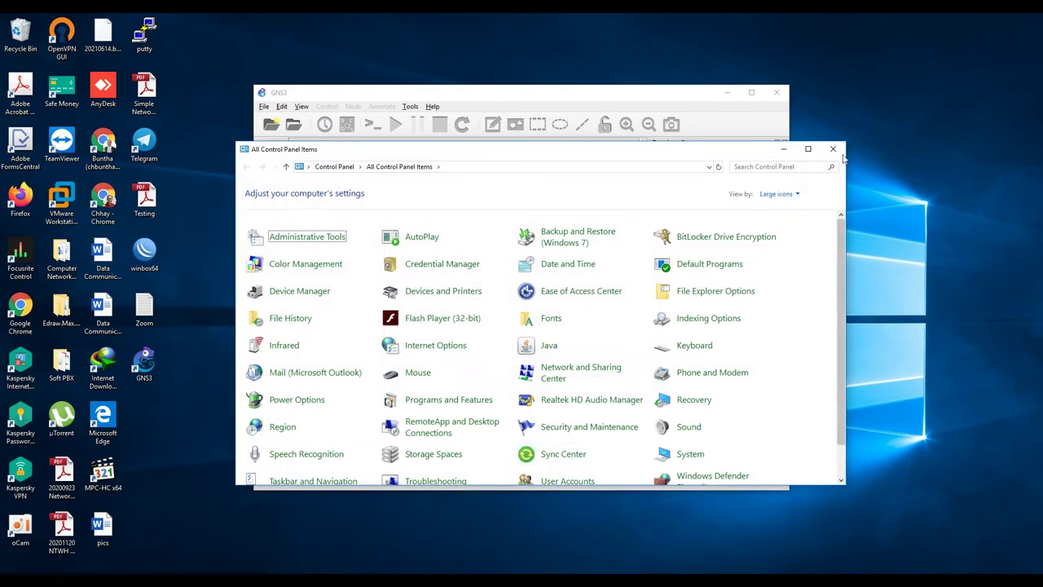
# Step: Maximize Control Panel and start a new inbound rule in Windows Defender Firewall advanced settings
pyautogui.press('super+Up')
pyautogui.click(611, 295)
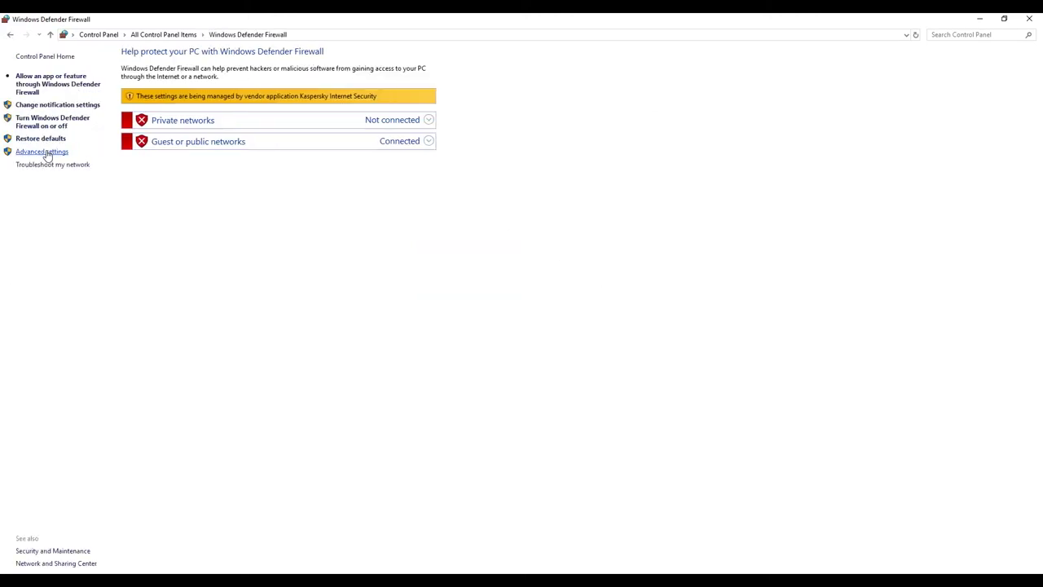
pyautogui.click(47, 153)
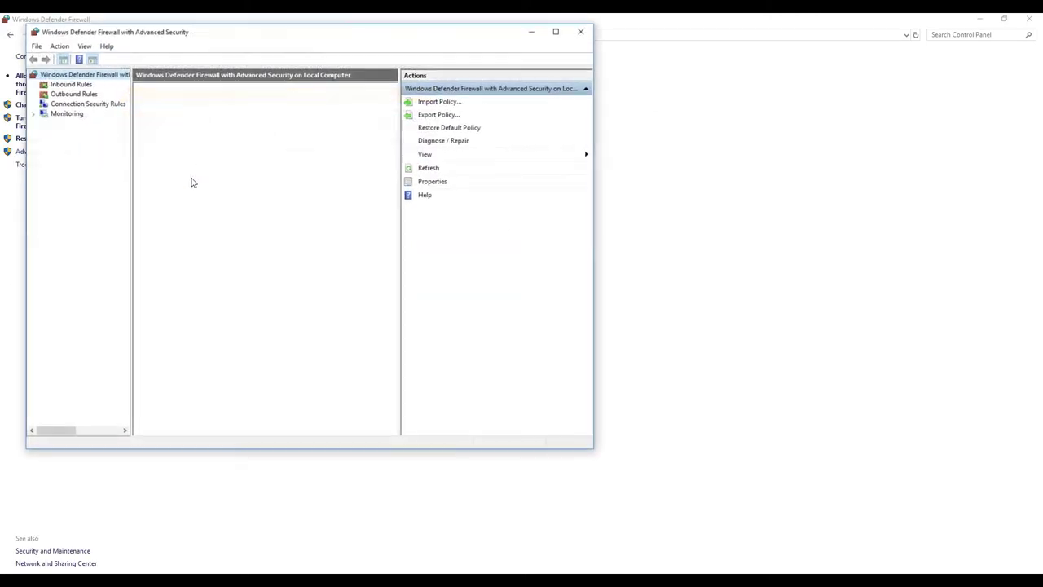
pyautogui.click(73, 85)
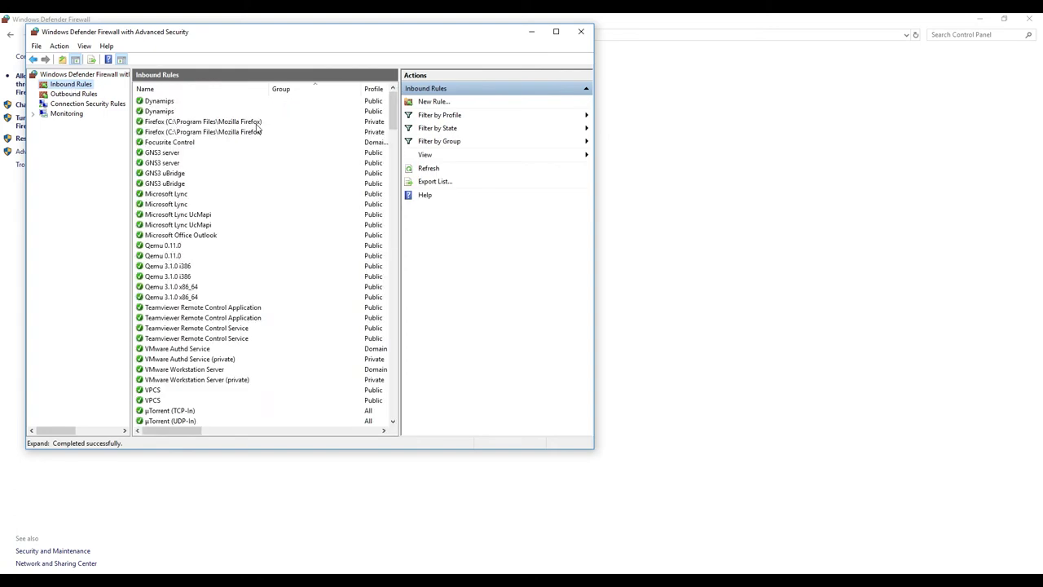
pyautogui.click(428, 101)
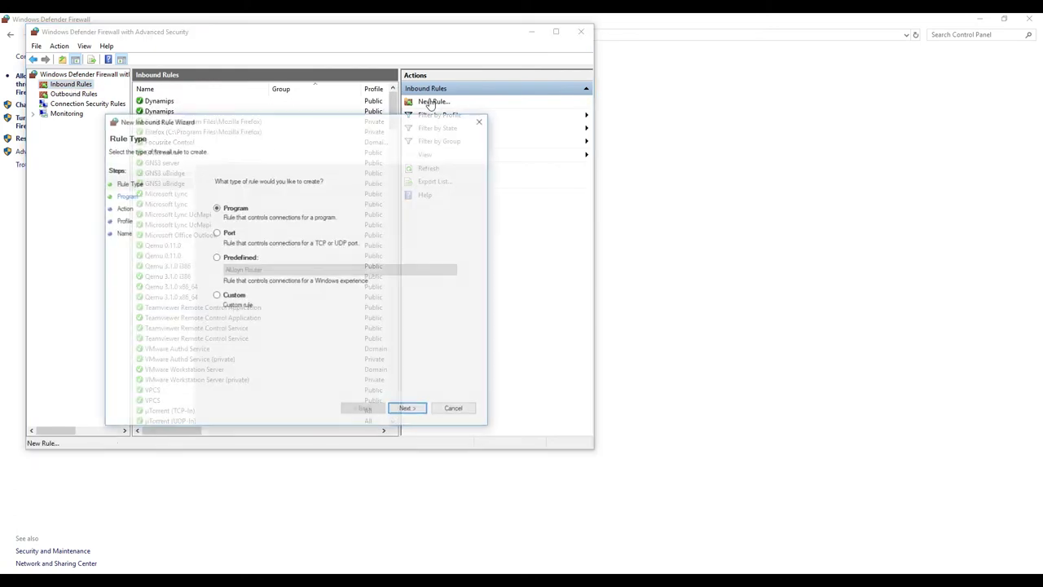
# Step: Make it a Port rule for TCP with specific local port 3080
pyautogui.click(228, 236)
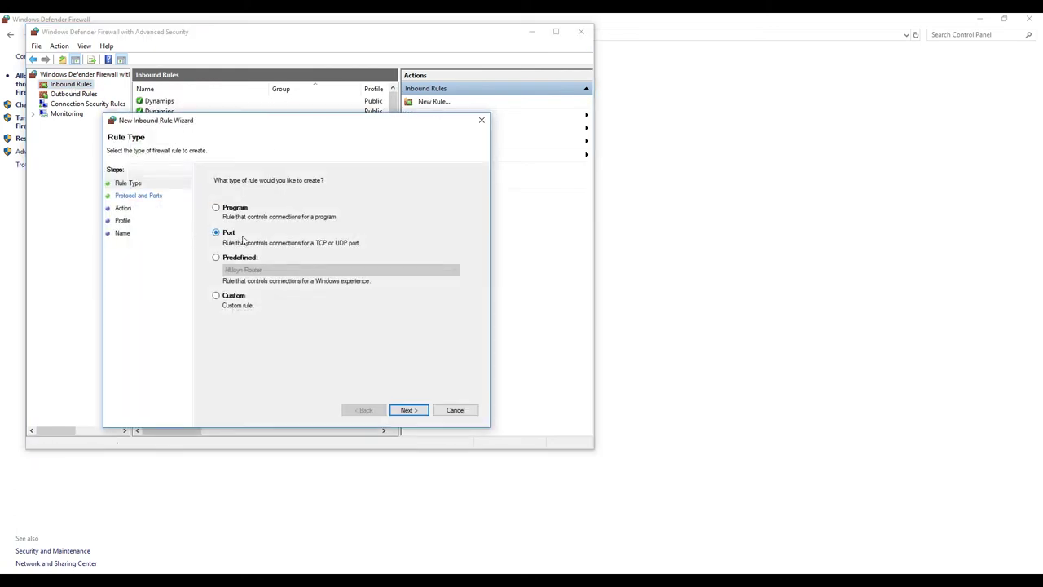
pyautogui.click(408, 411)
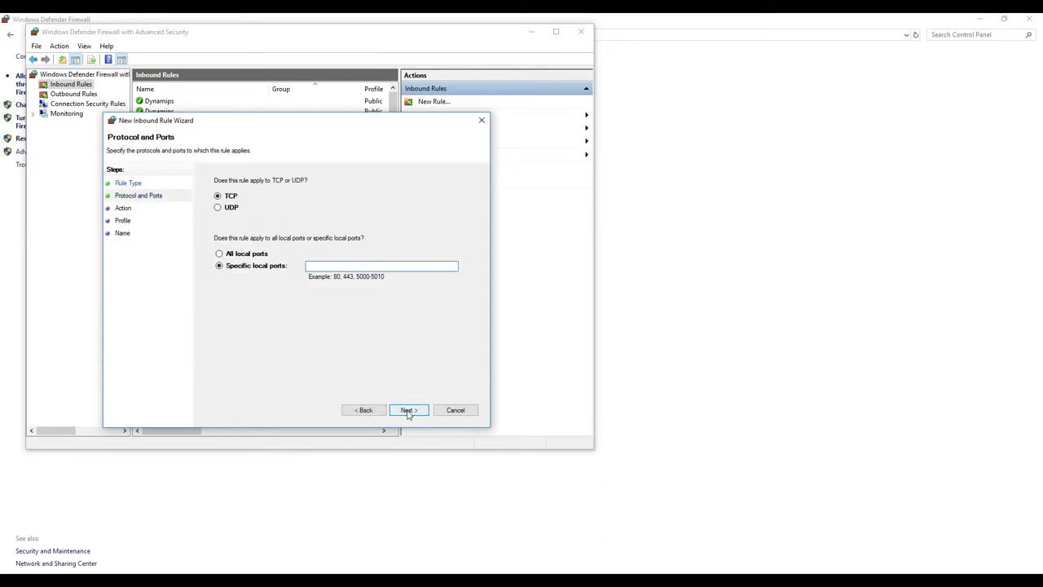
pyautogui.moveTo(571, 573)
pyautogui.moveTo(519, 580)
pyautogui.write('3080')
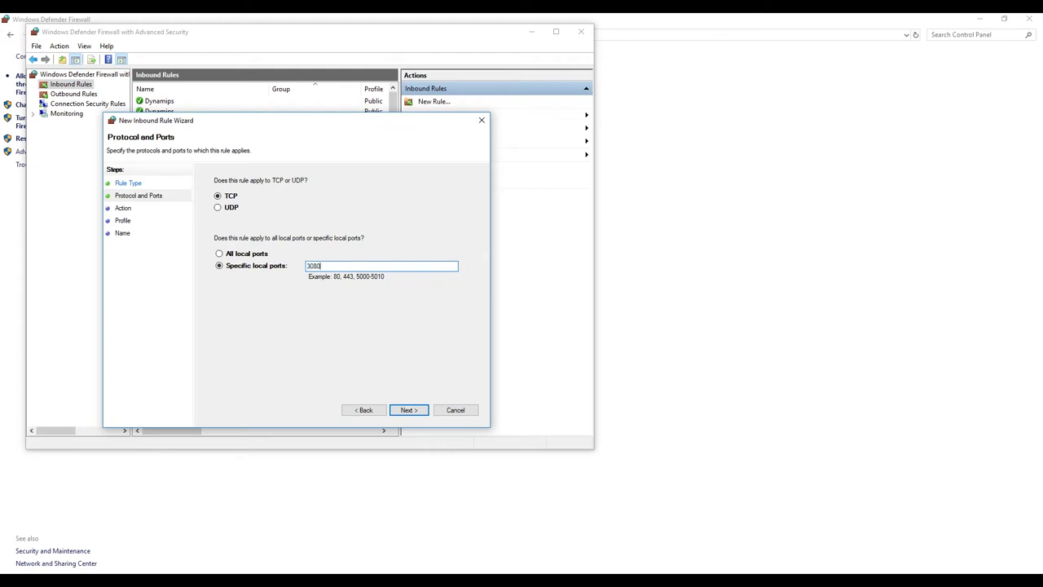
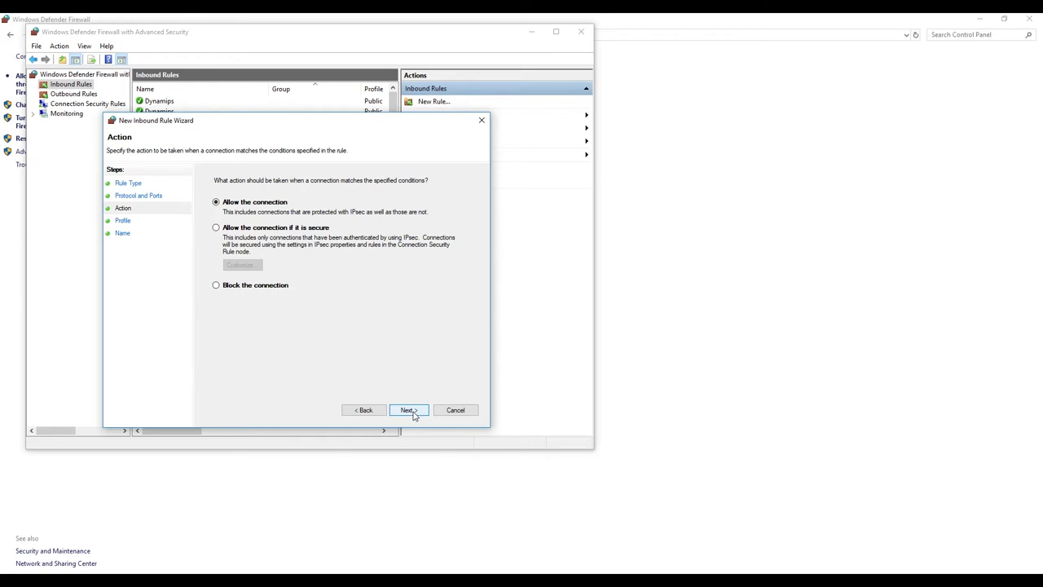
# Step: Finish the GNS3 Port inbound rule set to allow the connection, then minimize the advanced firewall window
pyautogui.click(411, 412)
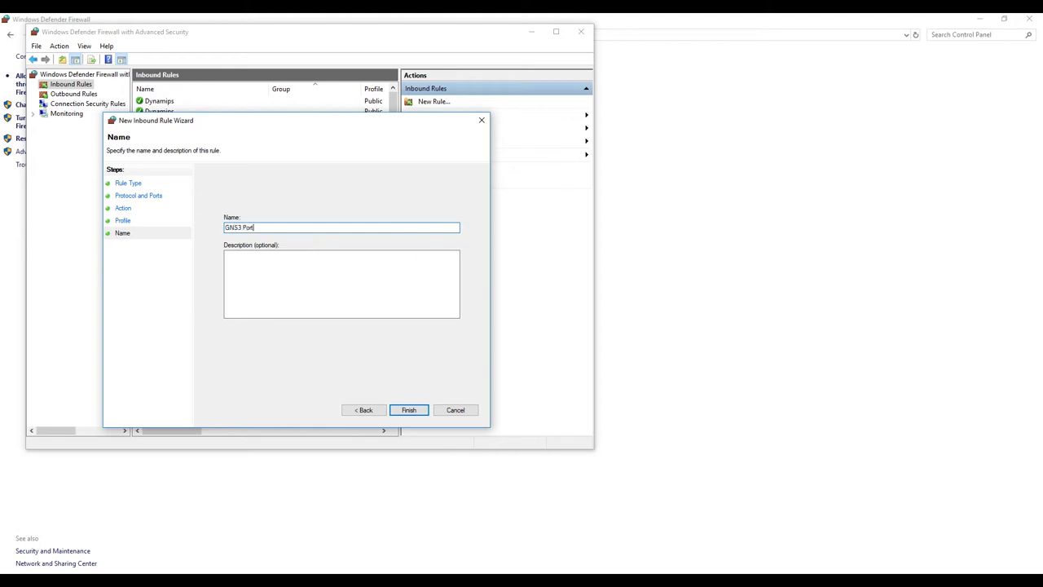
pyautogui.click(408, 410)
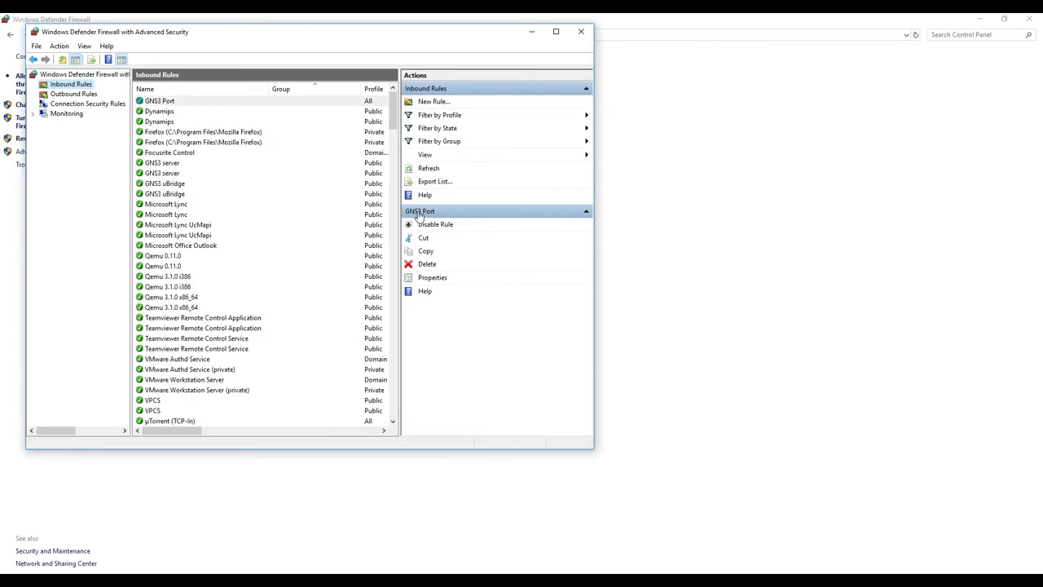
pyautogui.click(532, 33)
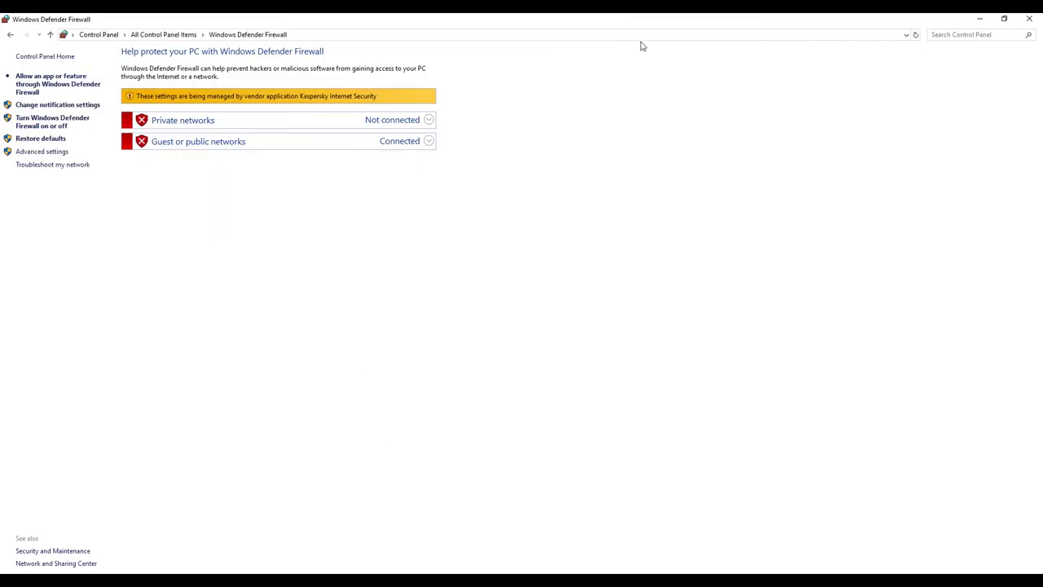
# Step: Set GNS3 to run appliances in the VMware GNS3 VM with 1 vCPU and 2048 MB, local port 3080
pyautogui.click(980, 19)
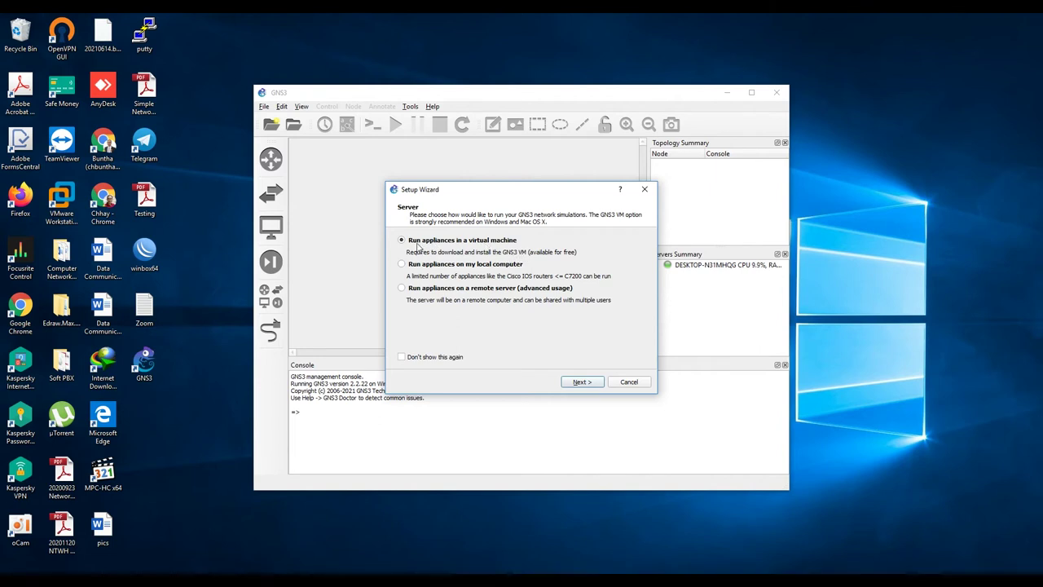
pyautogui.click(582, 383)
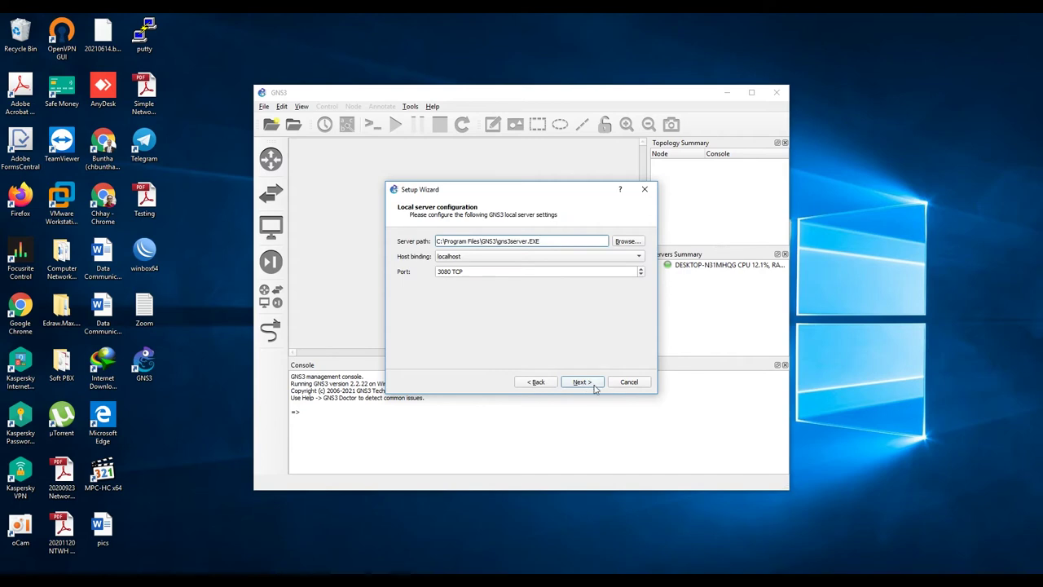
pyautogui.click(448, 273)
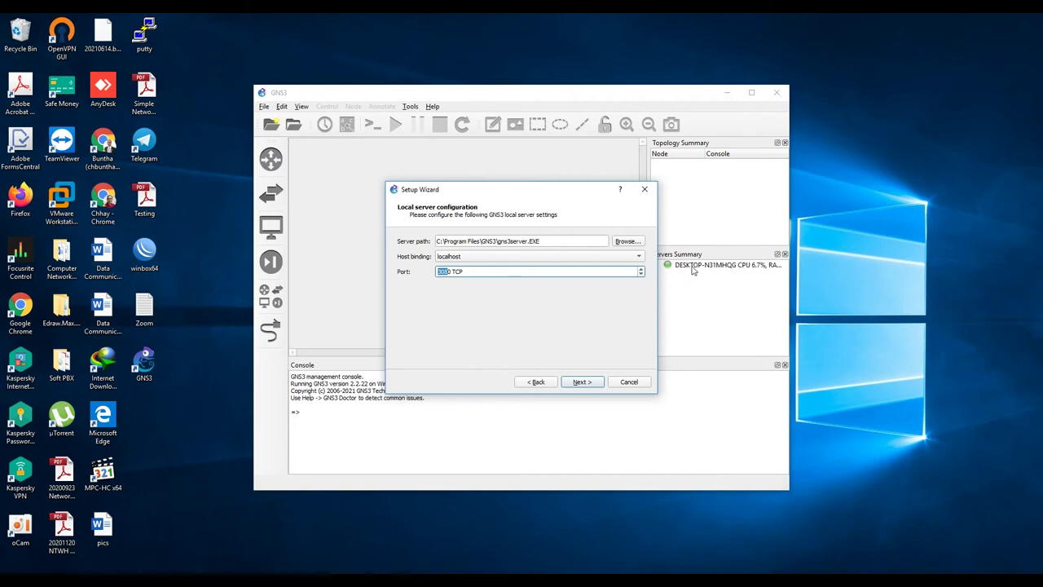
pyautogui.click(584, 383)
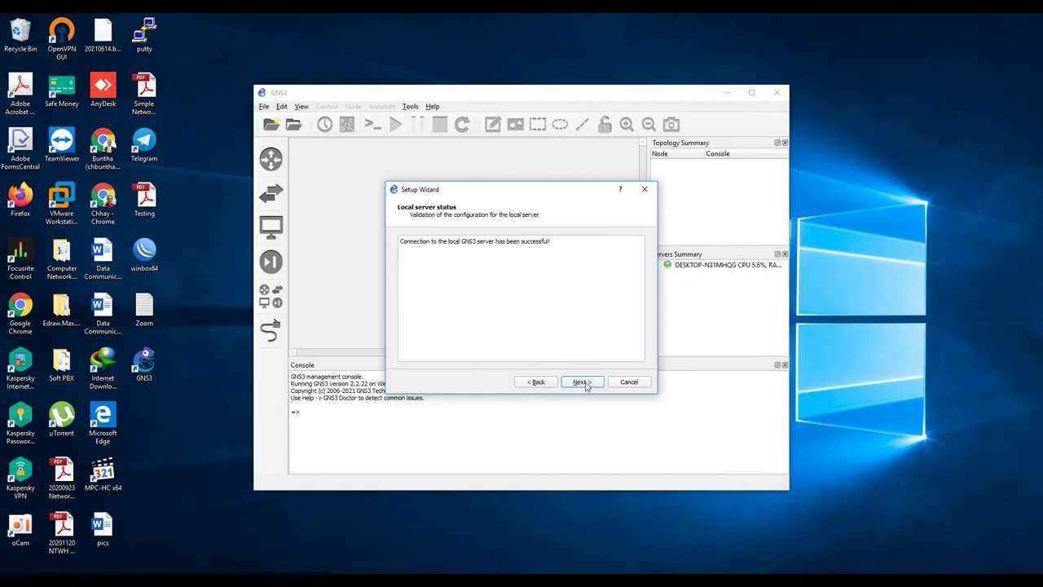
pyautogui.click(591, 384)
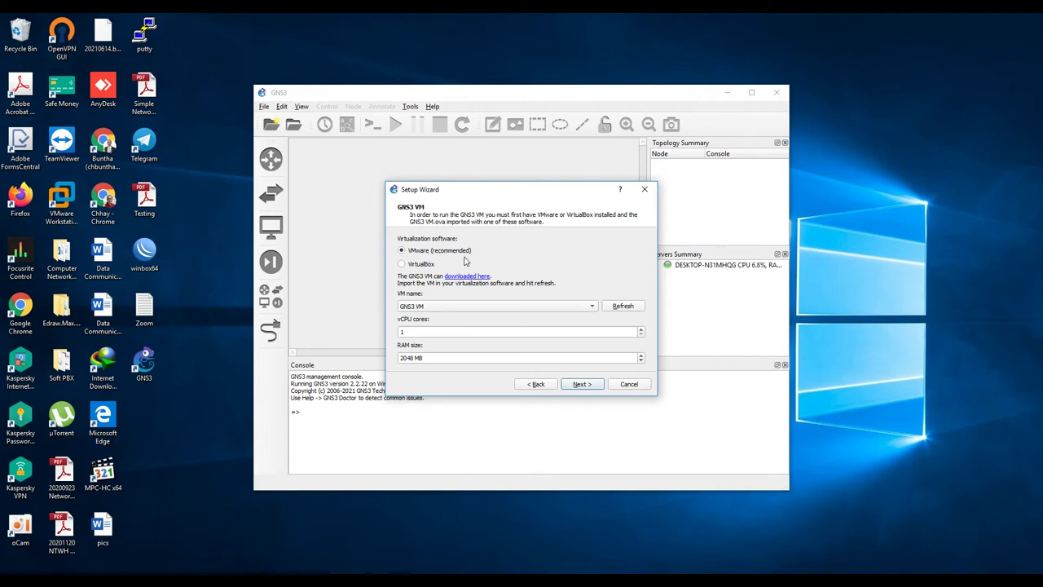
pyautogui.click(582, 384)
pyautogui.click(582, 385)
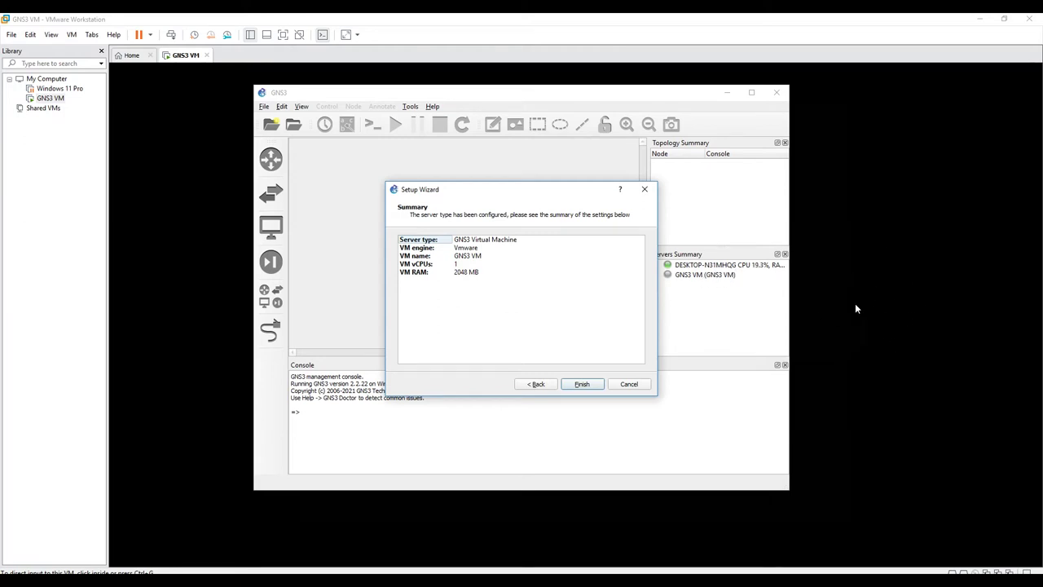
# Step: Finish the GNS3 setup wizard and view the running GNS3 VM's console information in VMware
pyautogui.click(587, 387)
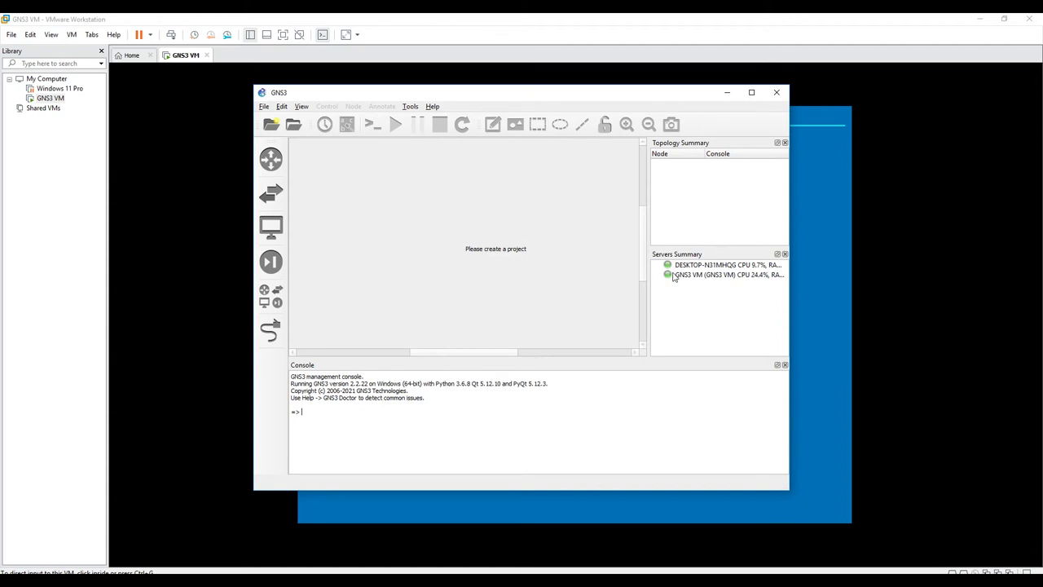
pyautogui.moveTo(673, 279)
pyautogui.click(683, 267)
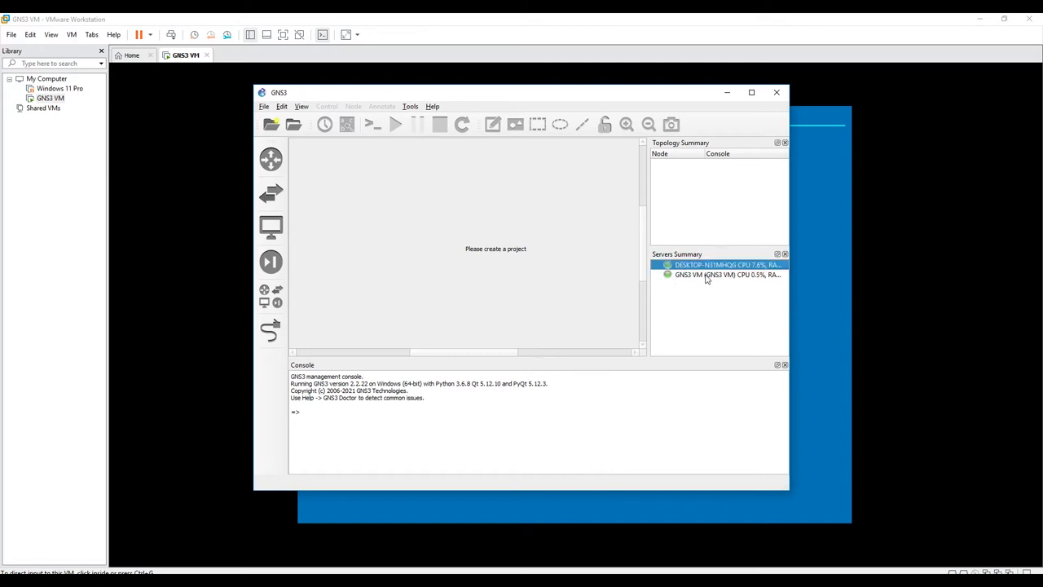
pyautogui.click(699, 278)
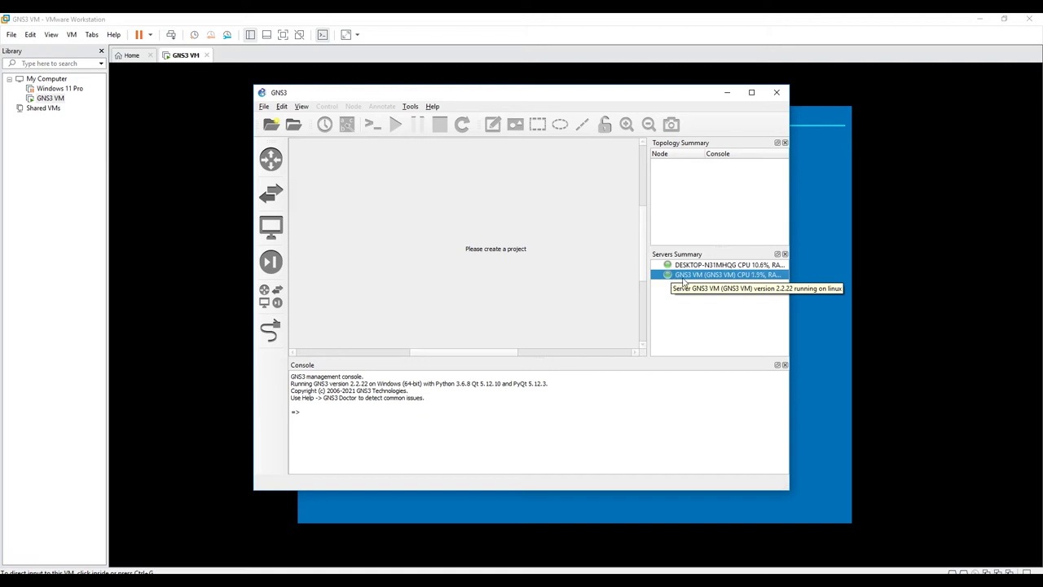
pyautogui.click(820, 277)
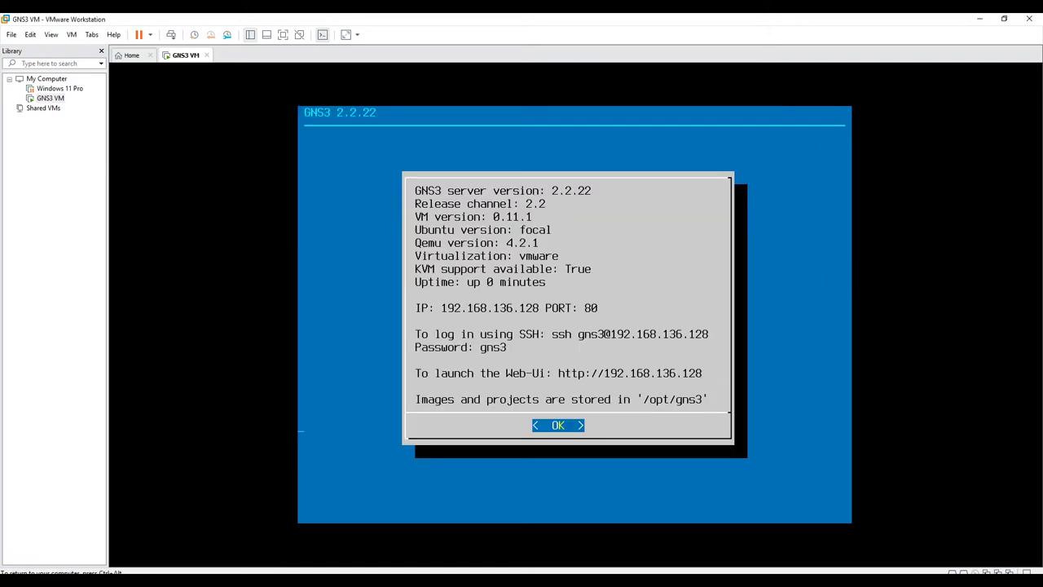
# Step: Release the VM, minimize the firewall window, and maximize the GNS3 window
pyautogui.hotkey('ctrl', 'alt')
pyautogui.hotkey('alt', 'Tab')
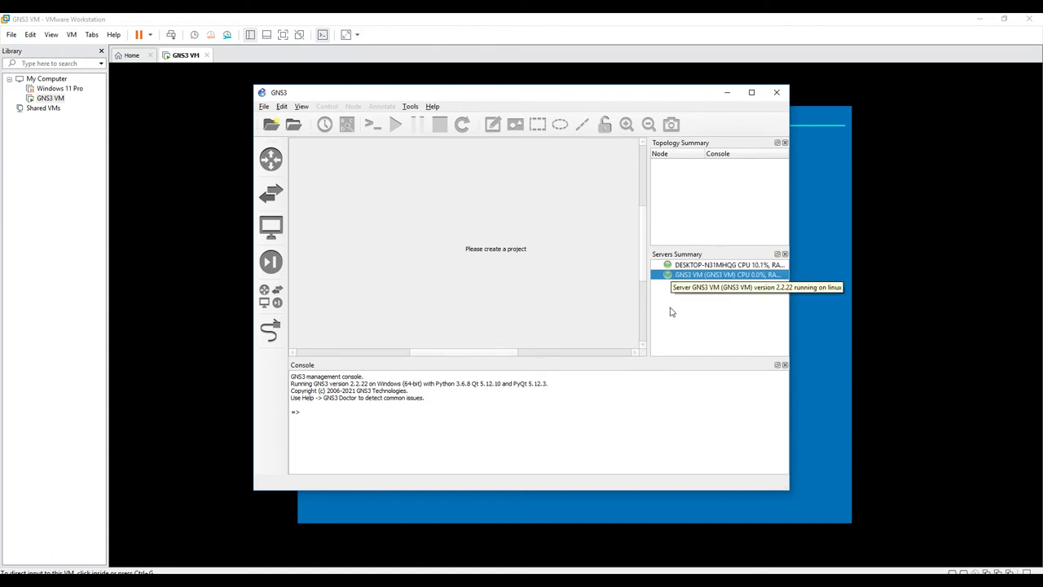
pyautogui.hotkey('alt', 'Tab')
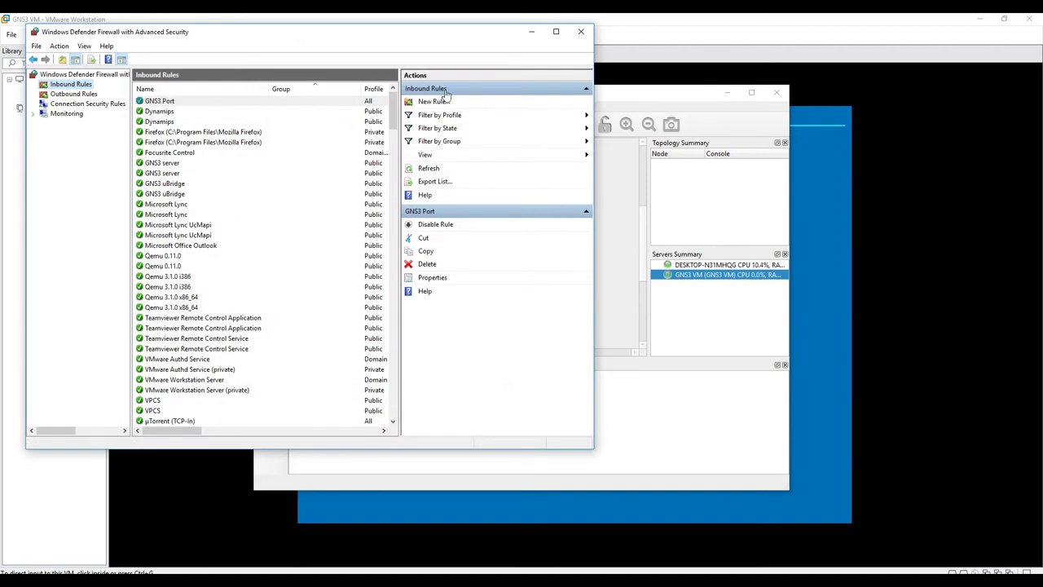
pyautogui.click(535, 38)
pyautogui.click(34, 36)
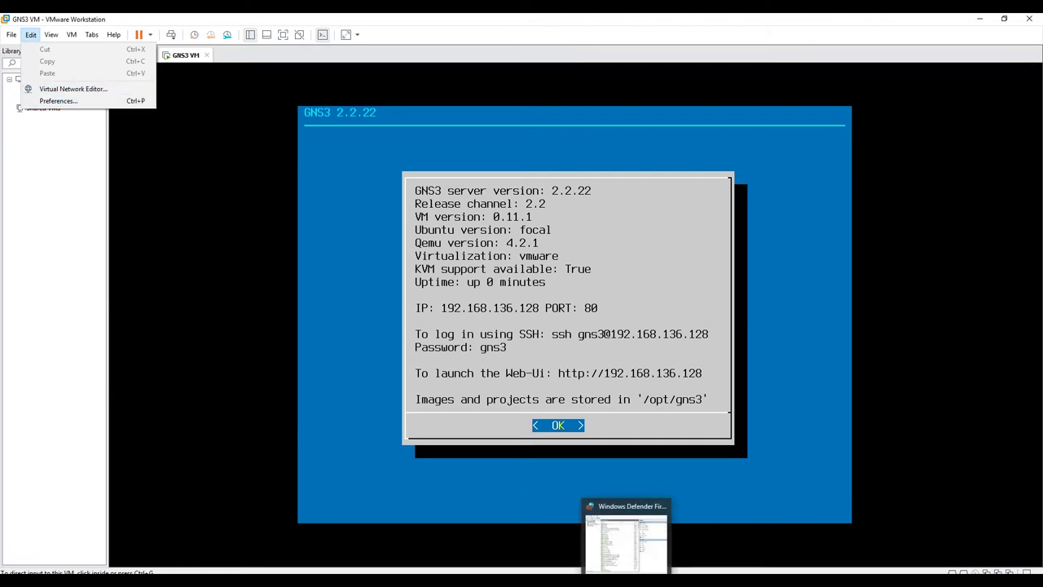
pyautogui.moveTo(546, 583)
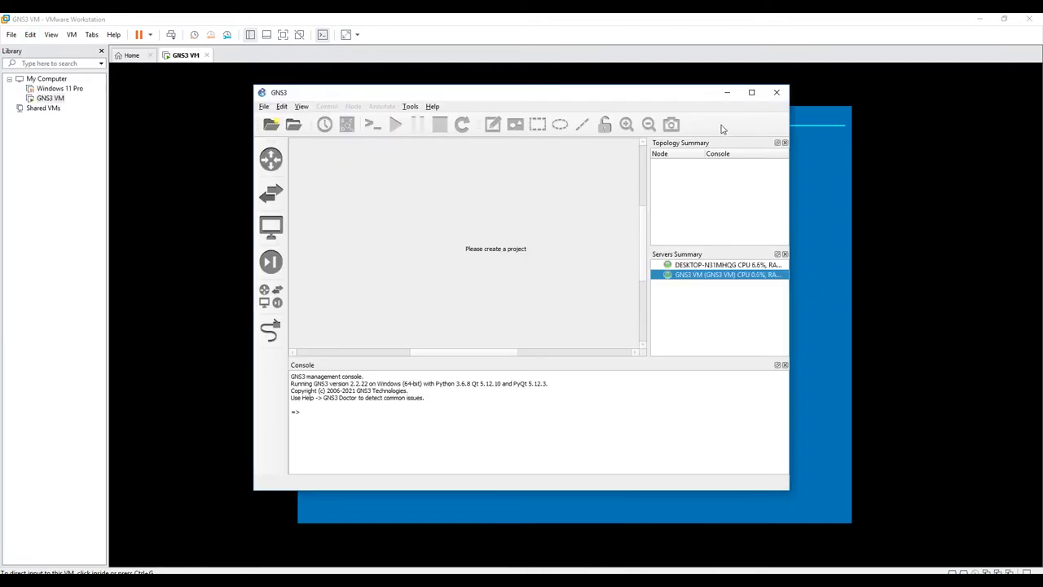
pyautogui.click(751, 92)
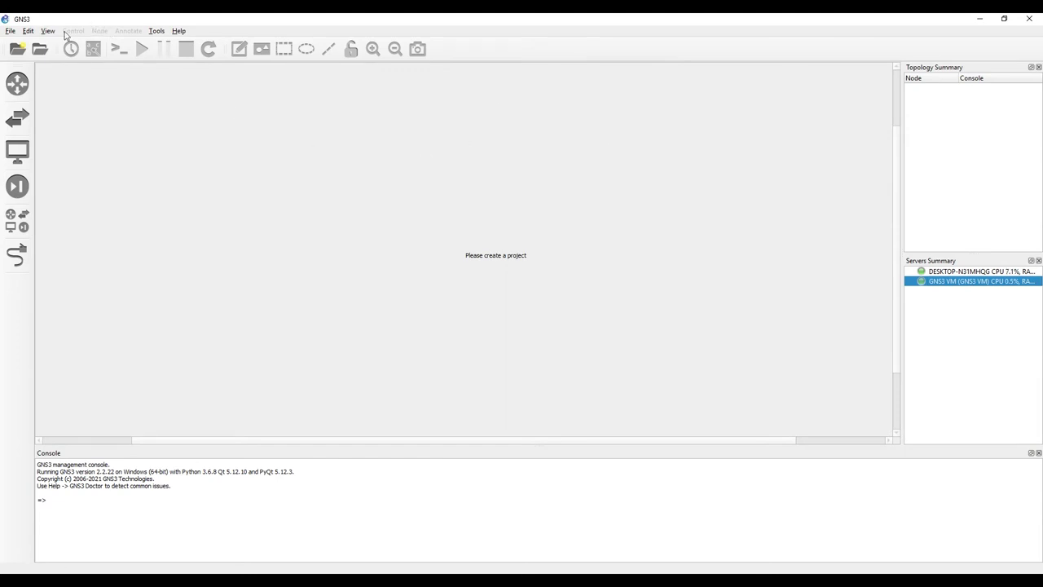
# Step: Browse the router device list, then begin a new template under Preferences > Dynamips > IOS routers
pyautogui.click(18, 83)
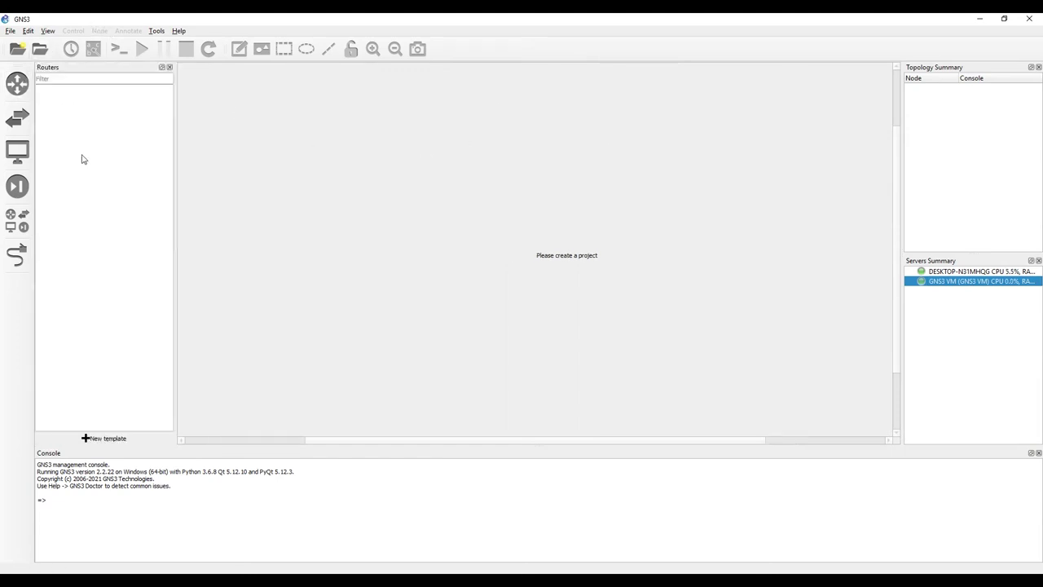
pyautogui.click(25, 227)
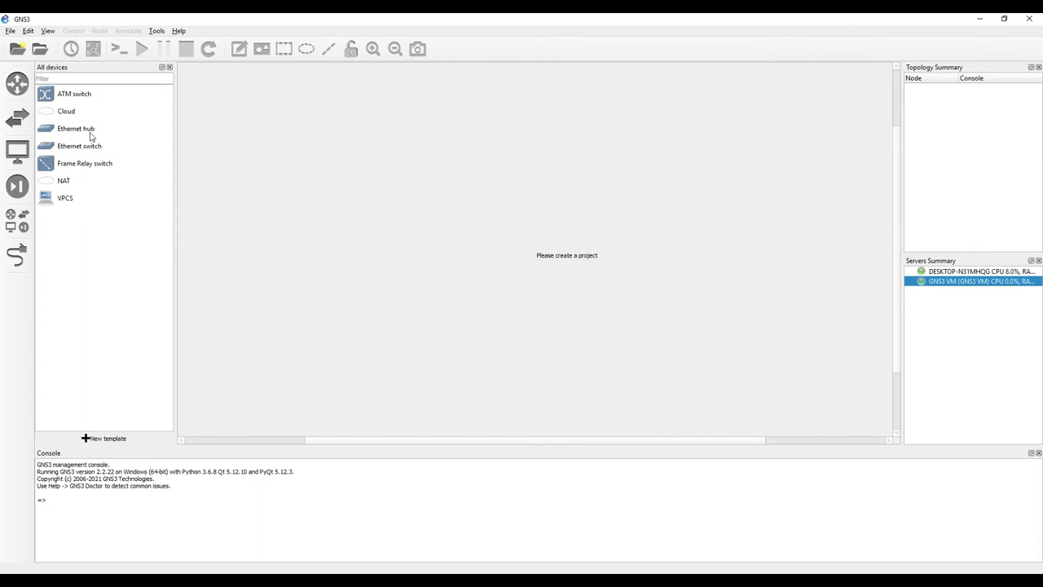
pyautogui.click(28, 32)
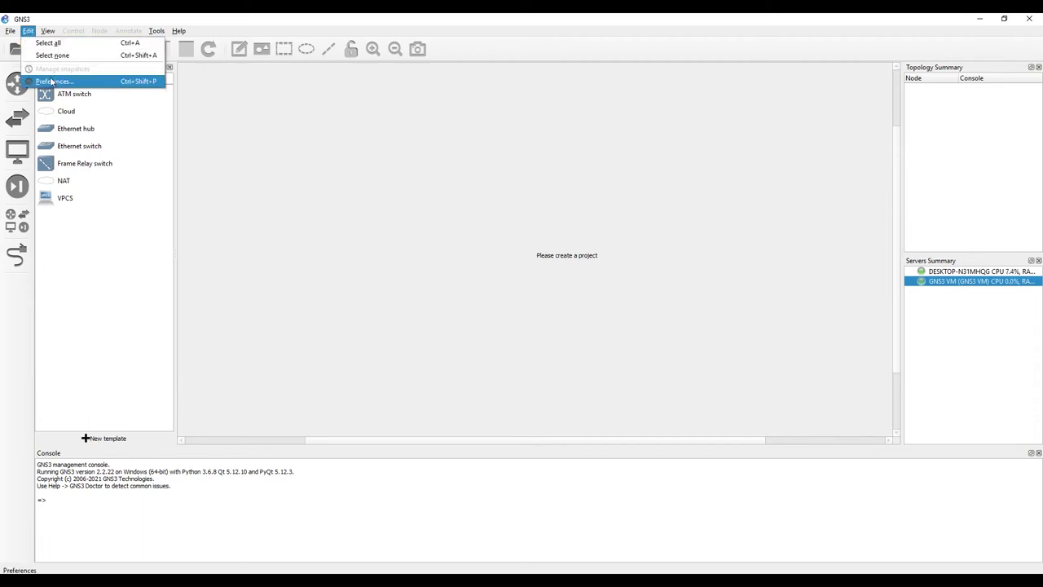
pyautogui.click(52, 82)
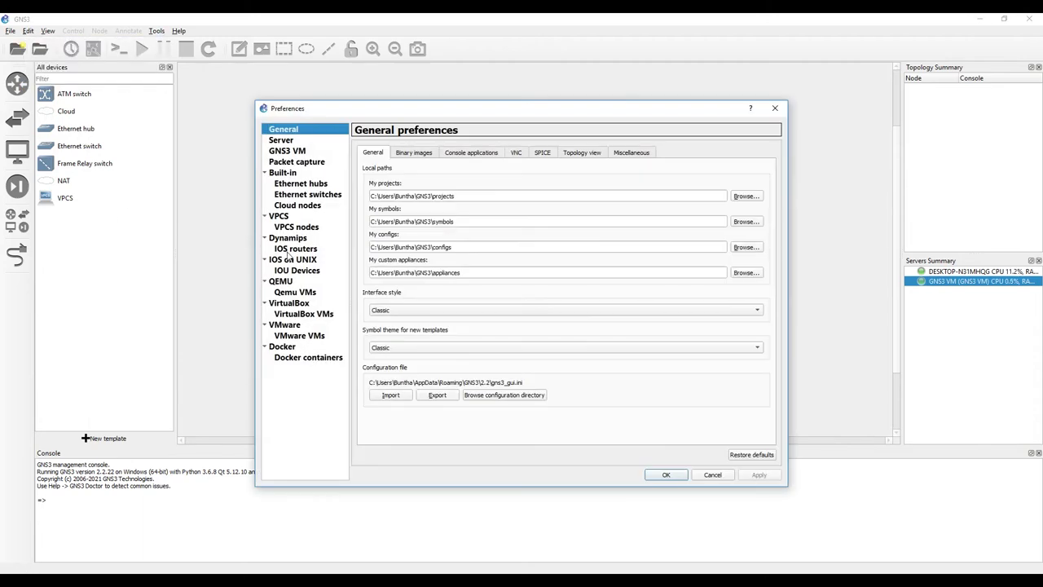
pyautogui.click(289, 251)
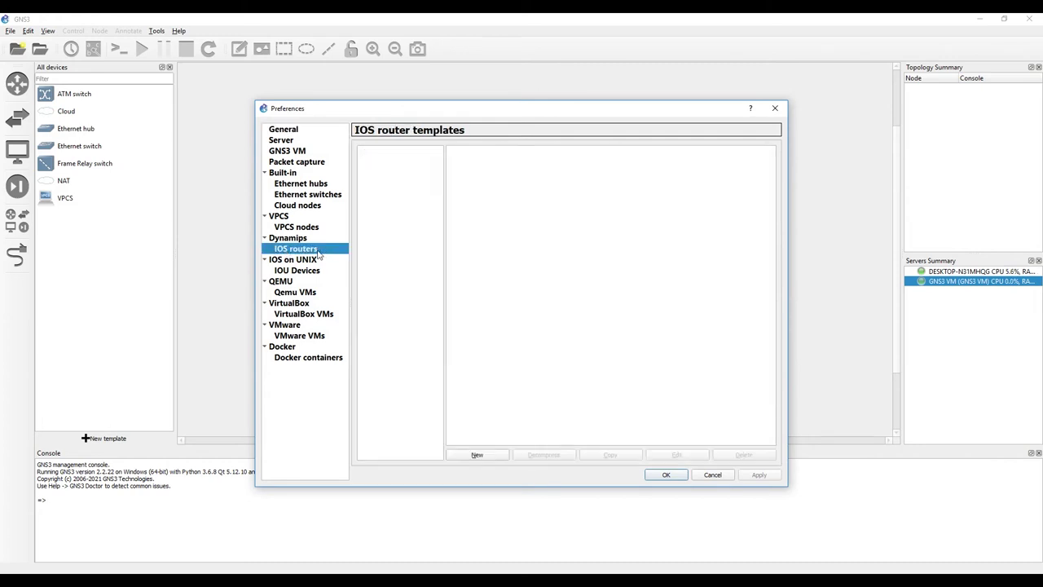
pyautogui.click(487, 456)
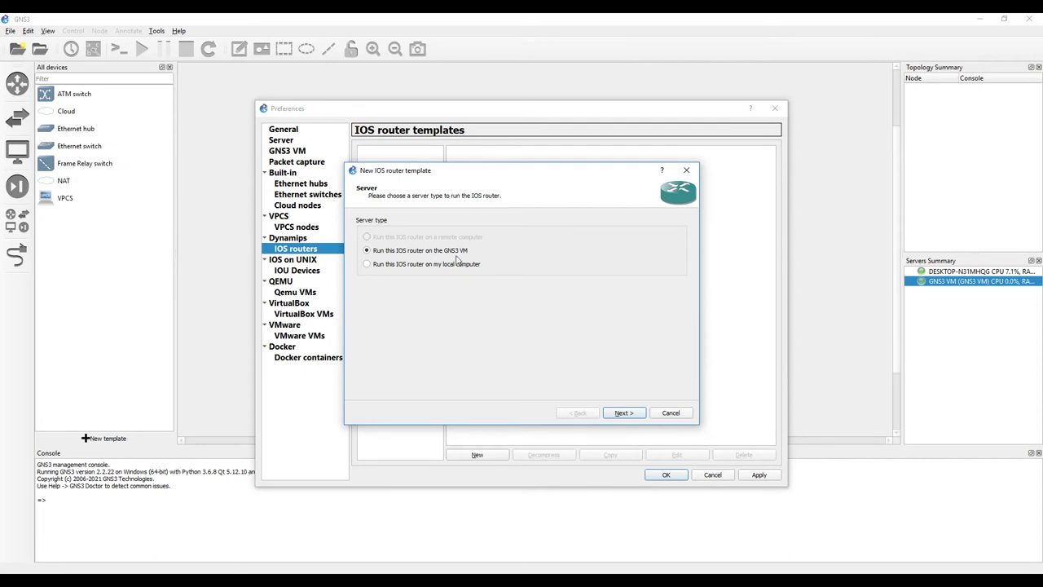
# Step: Run the router on the GNS3 VM, loading and decompressing c7200-adventerprisek9-mz.152-4.S4 from the GNS3 folder
pyautogui.click(623, 413)
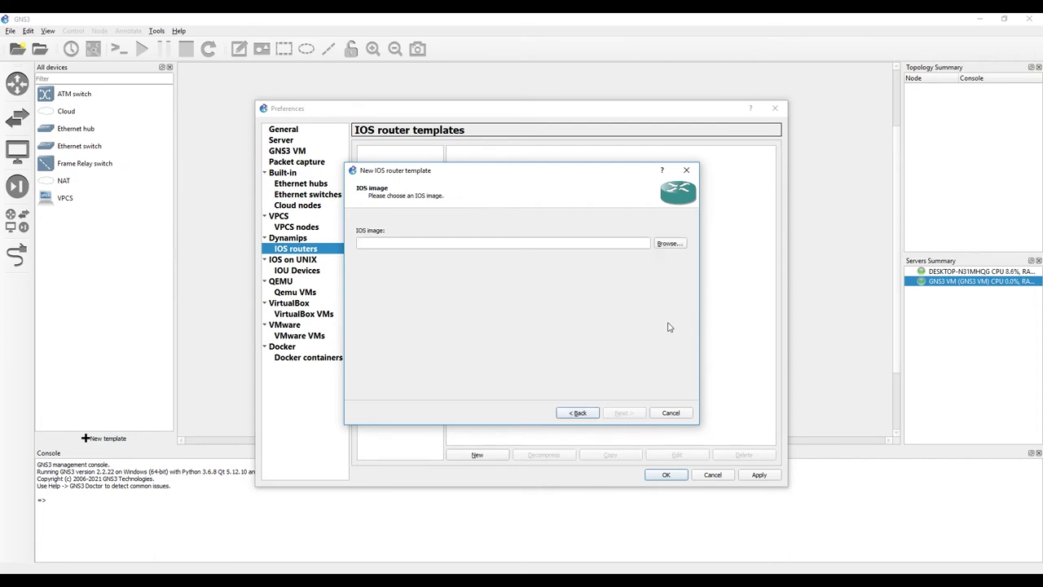
pyautogui.click(671, 244)
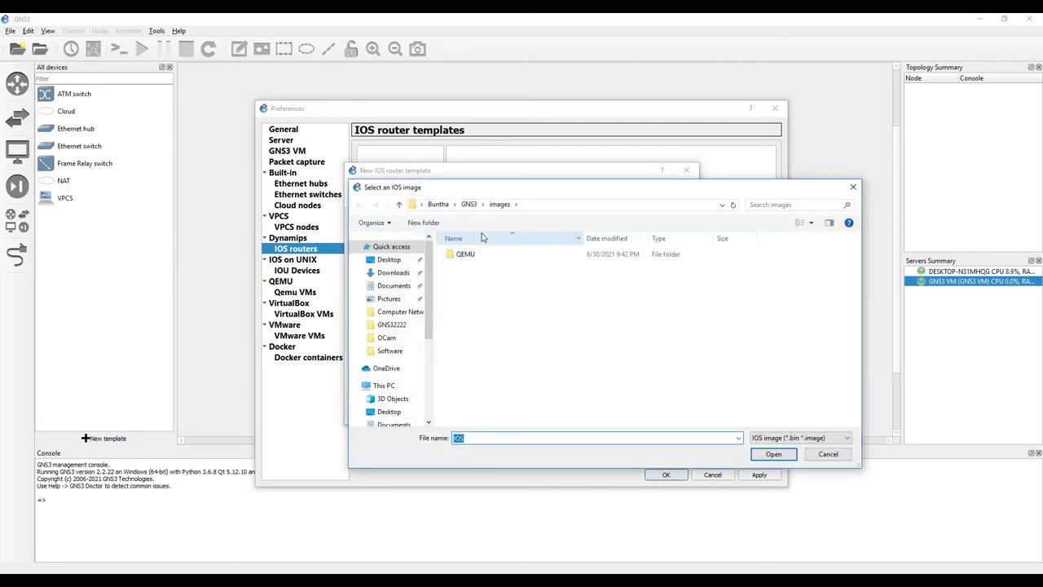
pyautogui.click(403, 327)
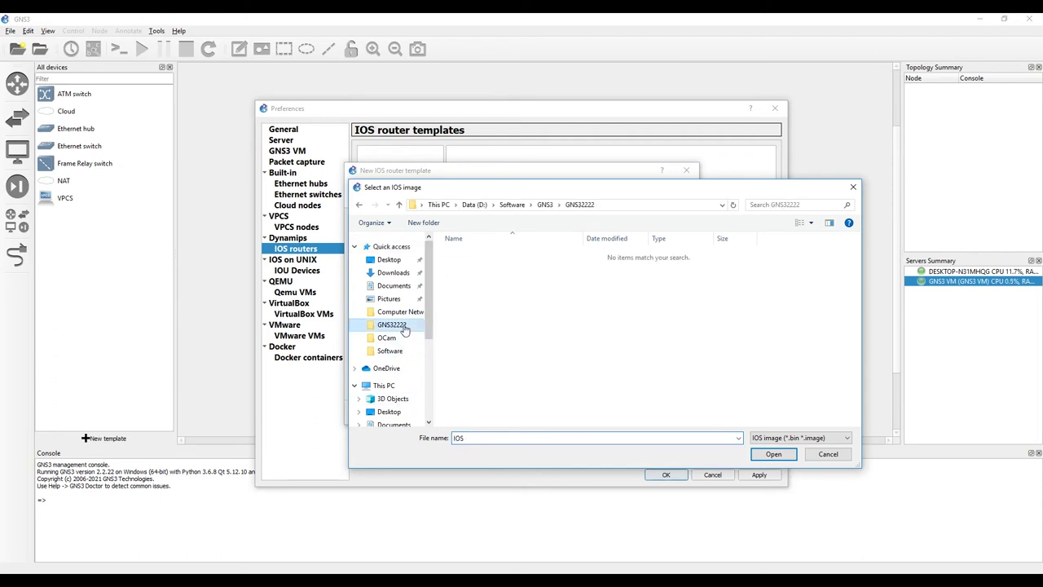
pyautogui.click(545, 205)
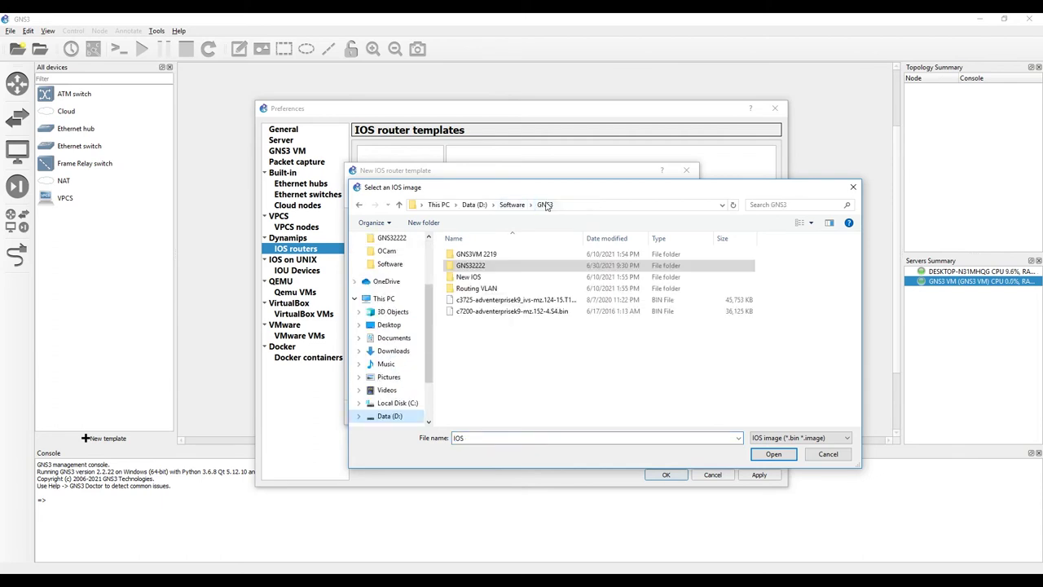
pyautogui.click(469, 315)
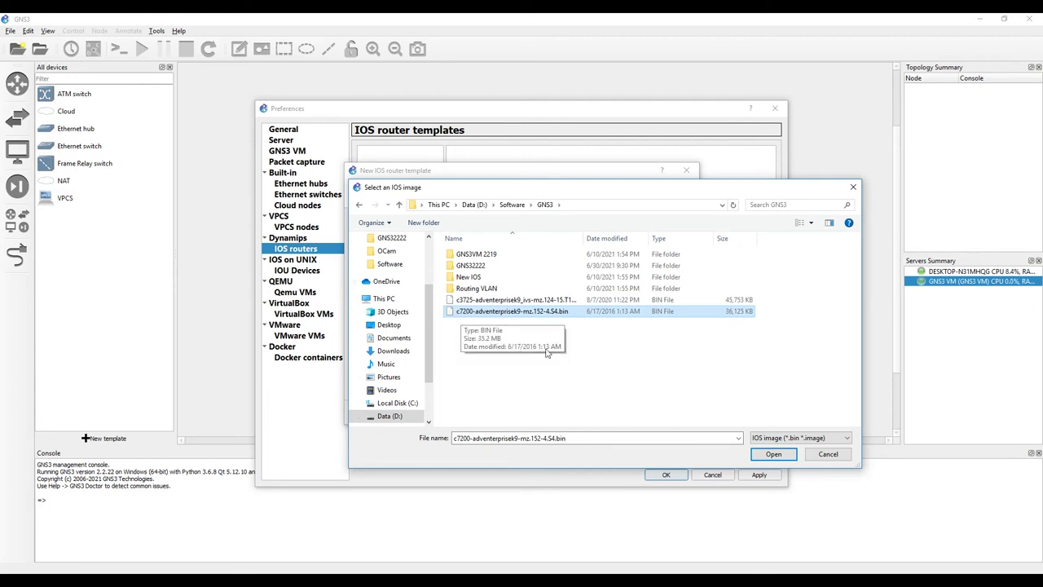
pyautogui.click(778, 454)
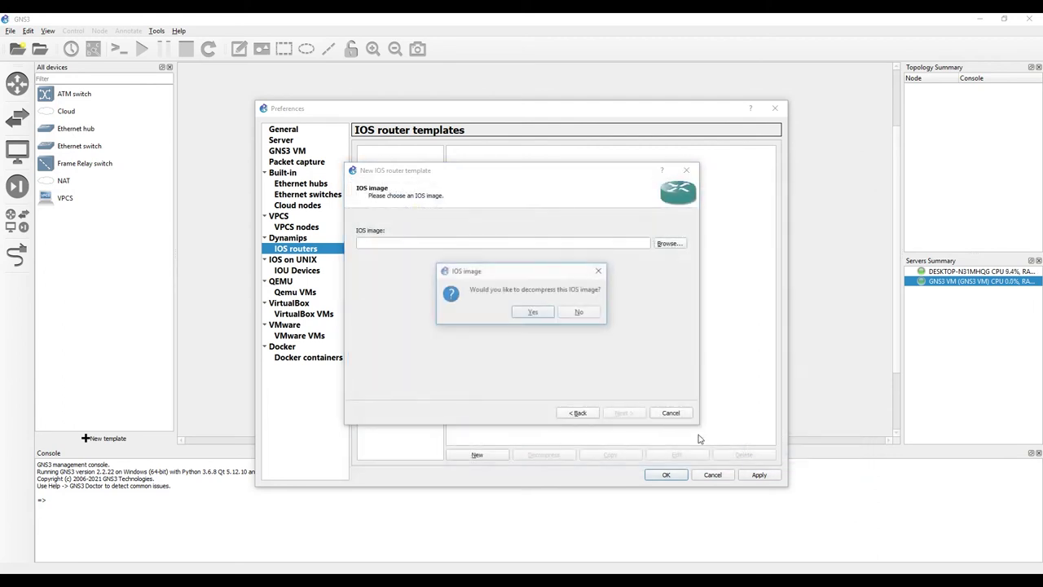
pyautogui.click(532, 314)
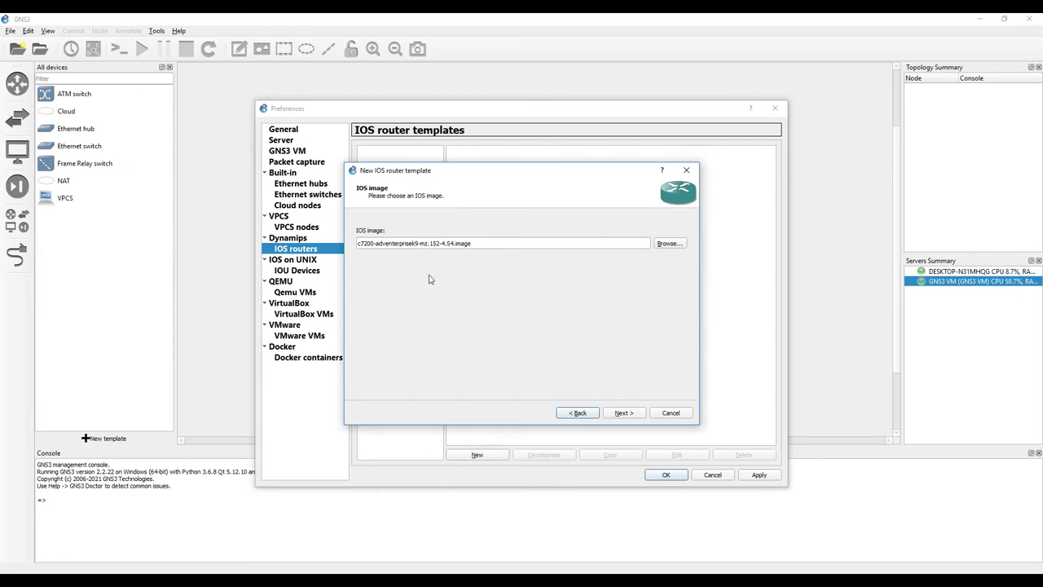
pyautogui.click(623, 413)
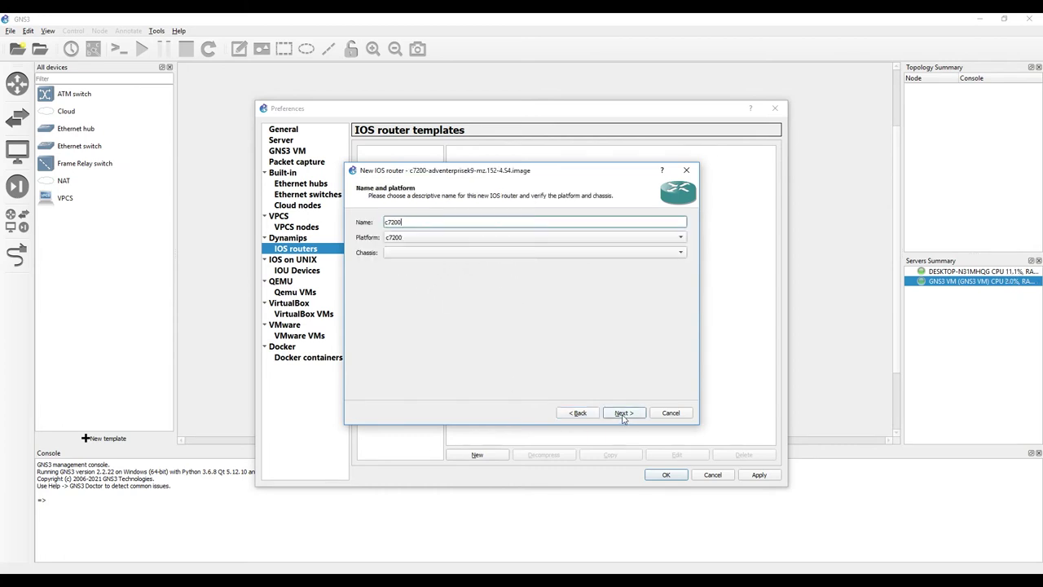
# Step: Keep name c7200 and 512 MB RAM; fit C7200-IO-GE-E in slot 0 and PA-GE in slots 1–3
pyautogui.click(623, 413)
pyautogui.click(629, 415)
pyautogui.click(397, 223)
pyautogui.click(425, 248)
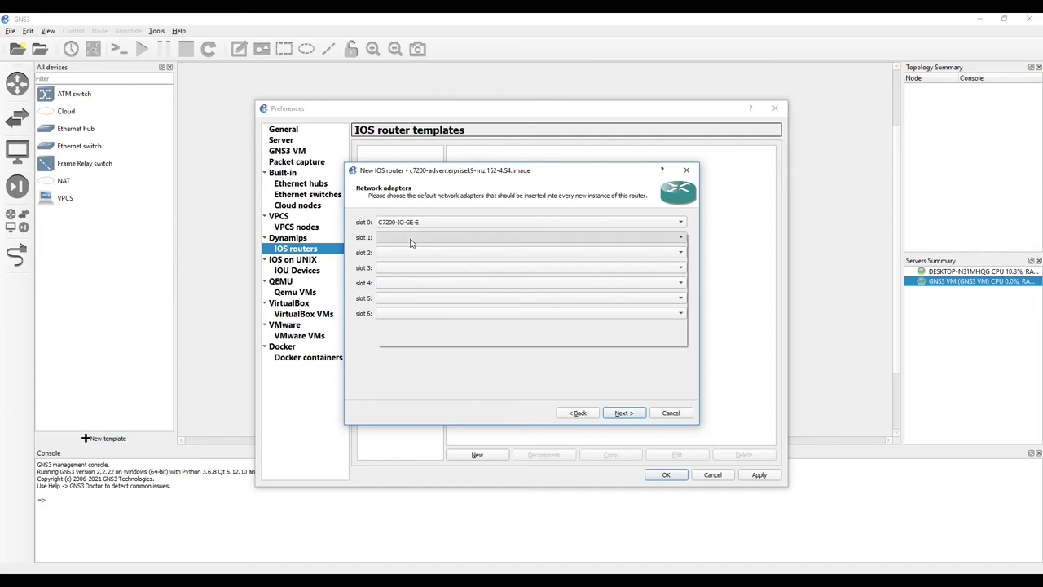
pyautogui.click(411, 237)
pyautogui.click(404, 284)
pyautogui.click(399, 254)
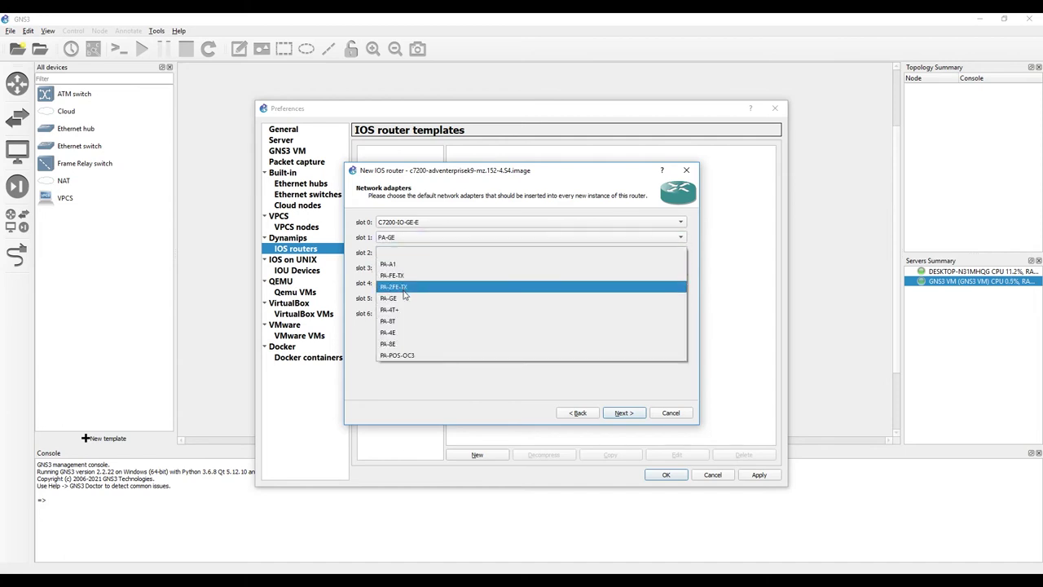
pyautogui.click(404, 300)
pyautogui.click(400, 269)
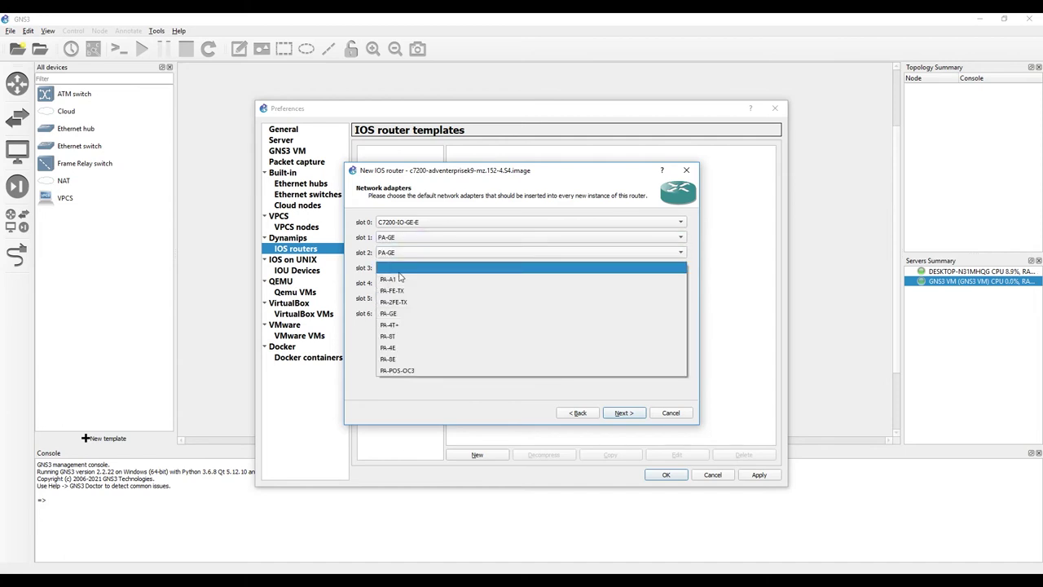
pyautogui.click(400, 317)
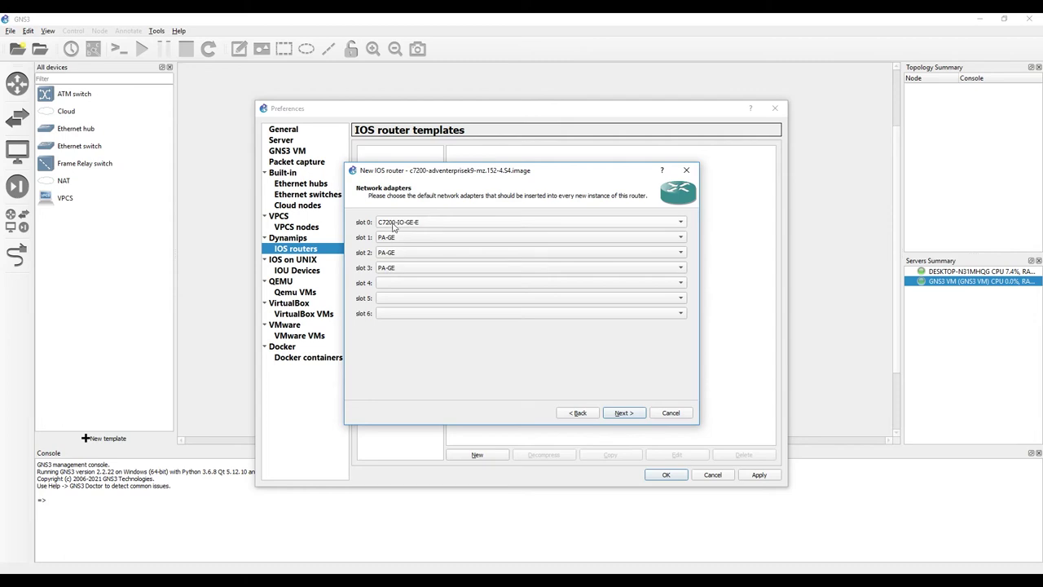
pyautogui.click(624, 414)
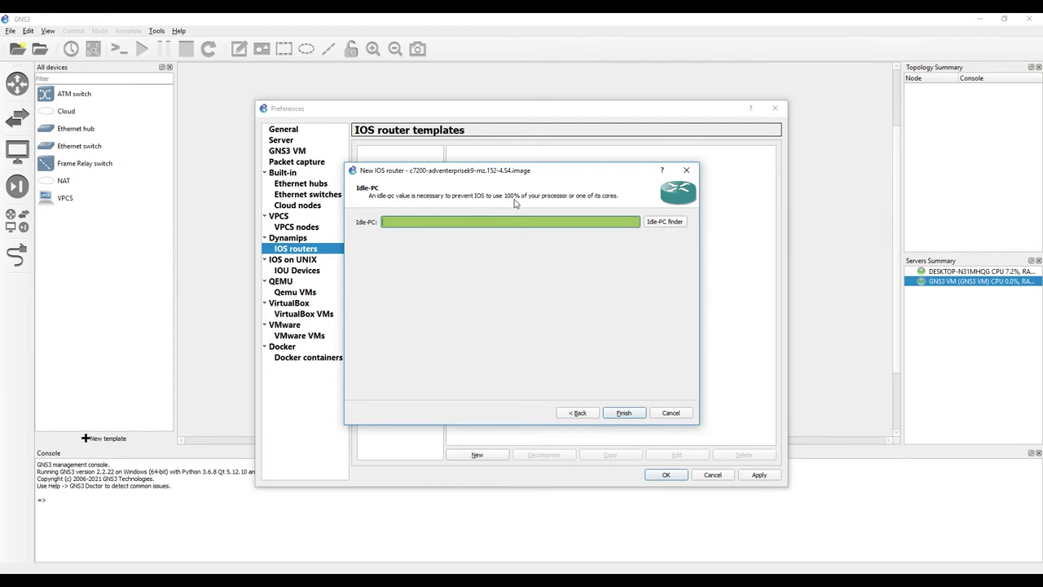
# Step: Find Idle-PC value 0x62a8122c and finish the c7200 template
pyautogui.click(677, 225)
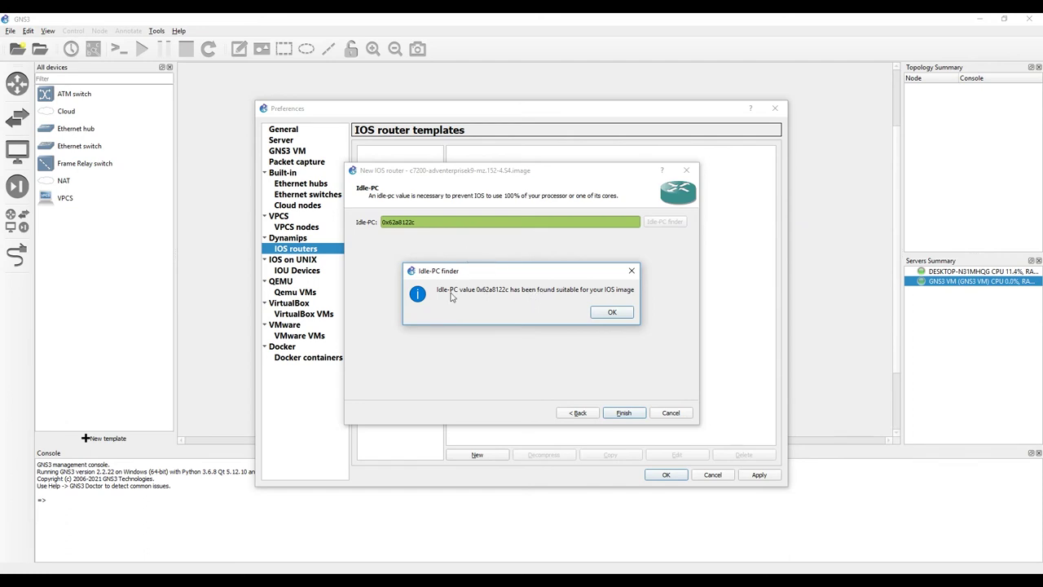
pyautogui.click(613, 313)
pyautogui.click(624, 412)
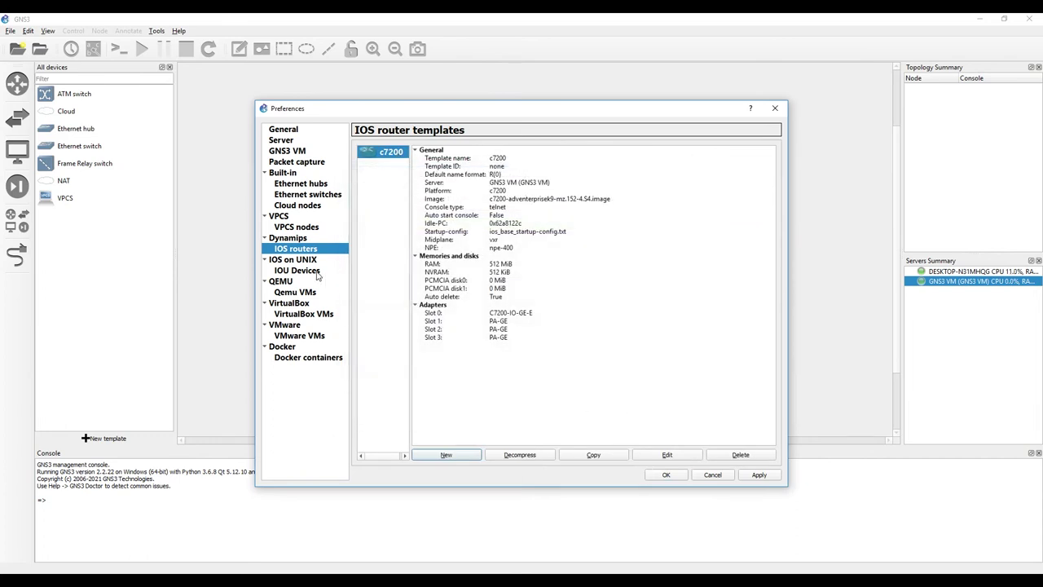
# Step: Start a new template from the c3725-adventerprisek9_ivs-mz.124-15.T14 image, decompressing it
pyautogui.click(447, 453)
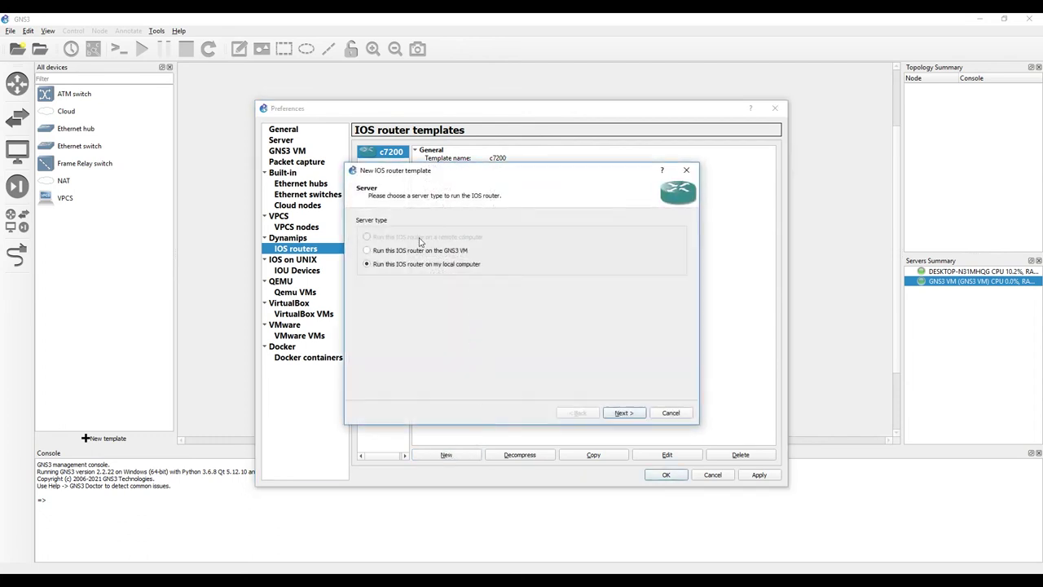
pyautogui.click(624, 413)
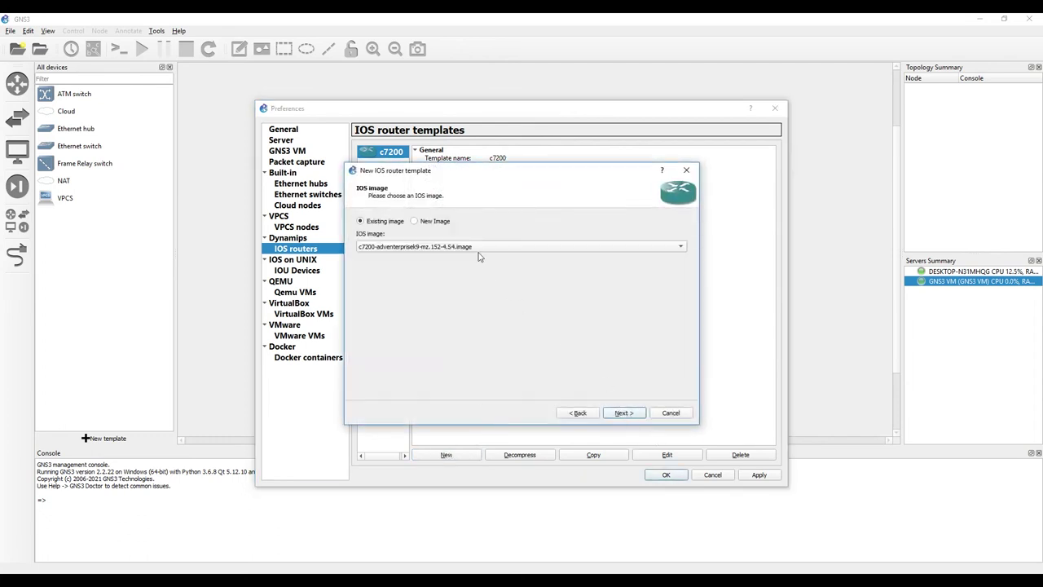
pyautogui.click(445, 224)
pyautogui.click(669, 247)
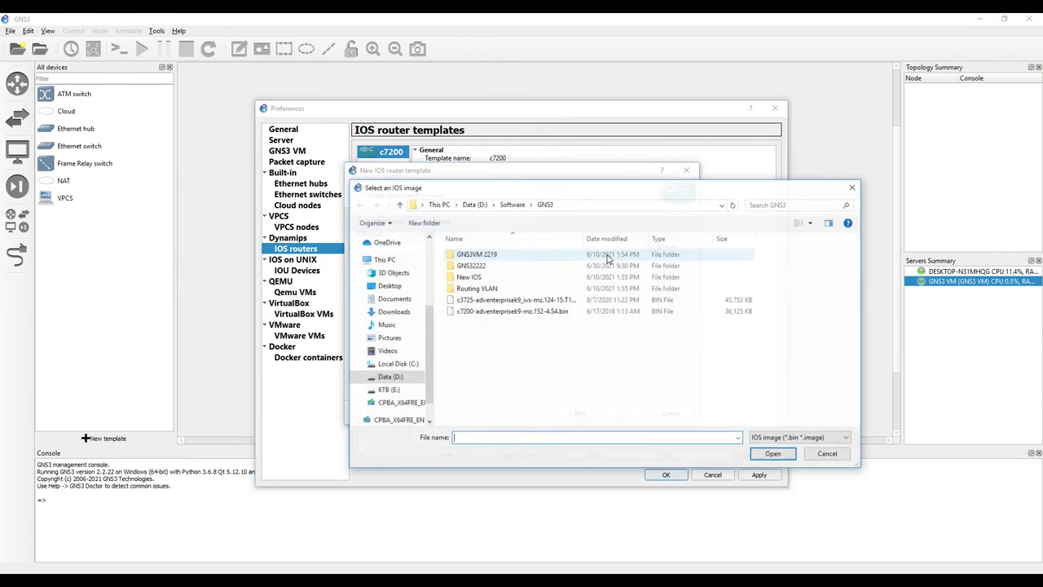
pyautogui.click(468, 304)
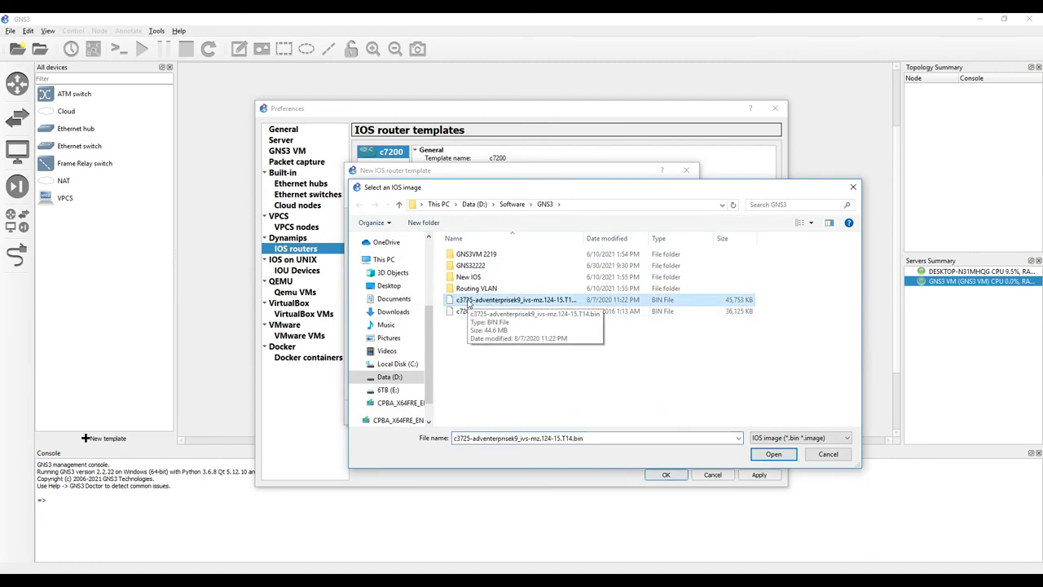
pyautogui.doubleClick(473, 304)
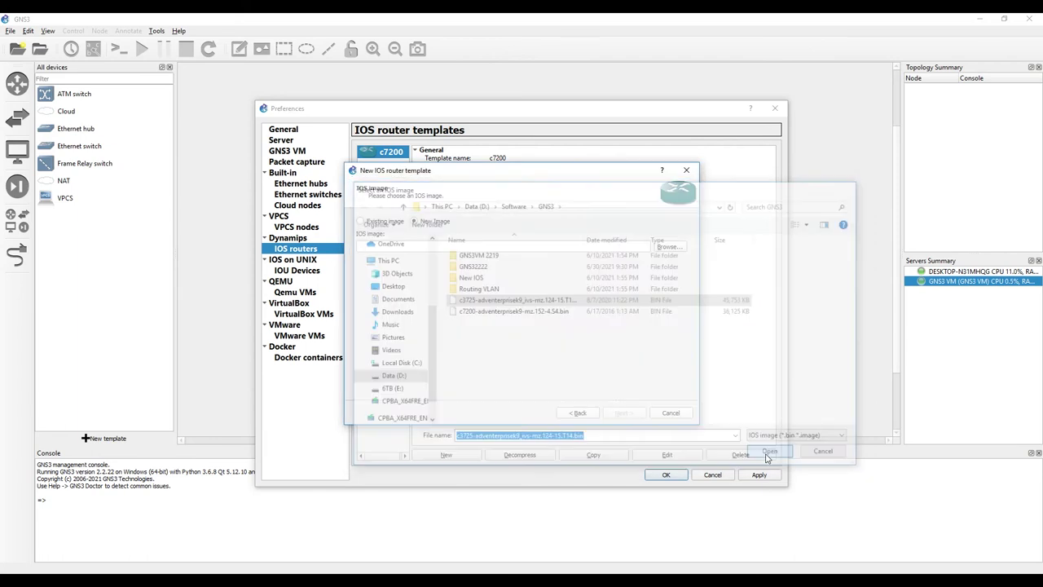
pyautogui.click(523, 315)
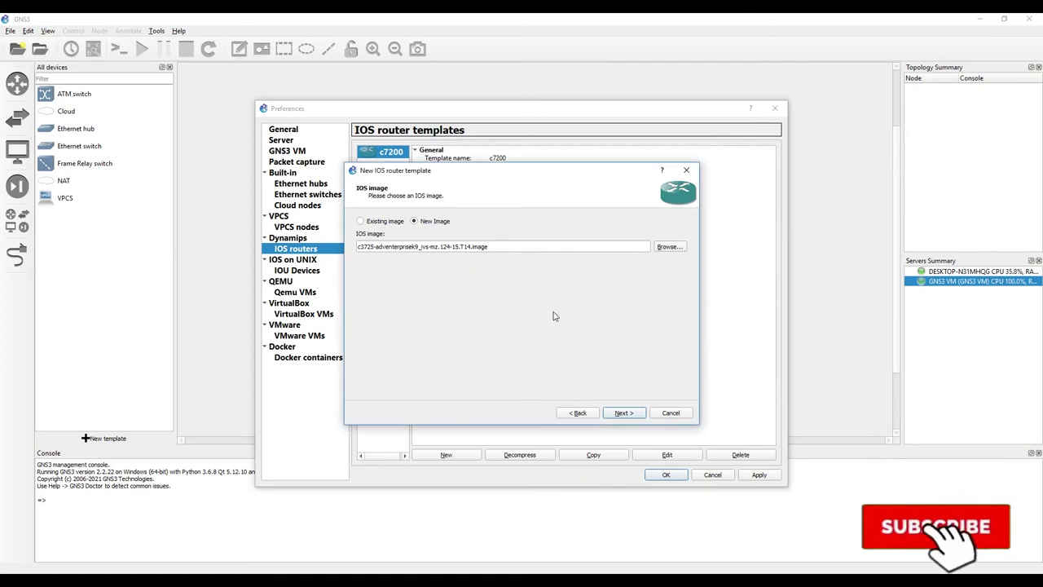
pyautogui.click(624, 412)
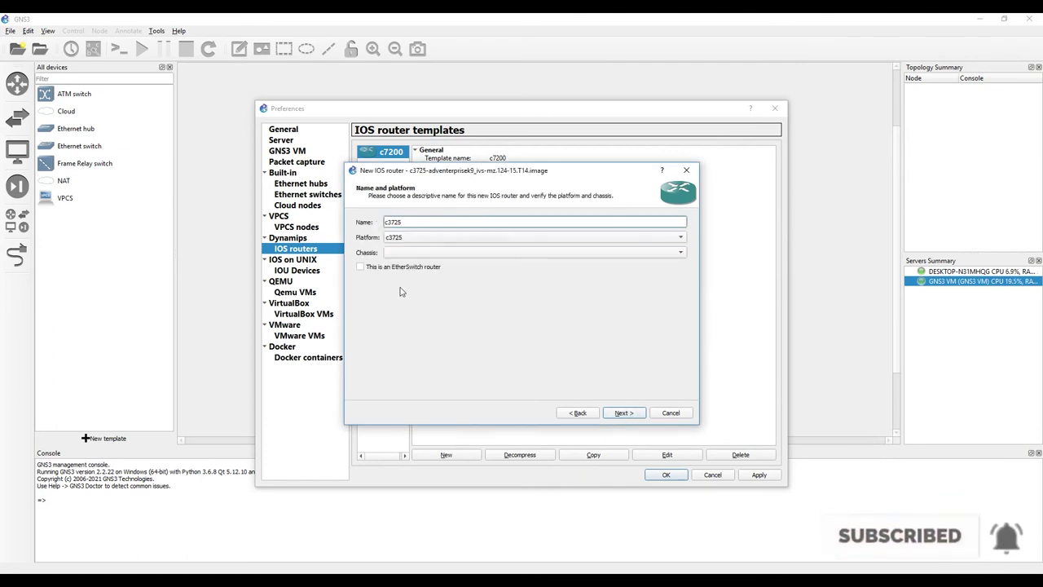
# Step: Mark the c3725 as an EtherSwitch router, keeping 128 MiB RAM and NM-16ESW in slot 1
pyautogui.click(360, 267)
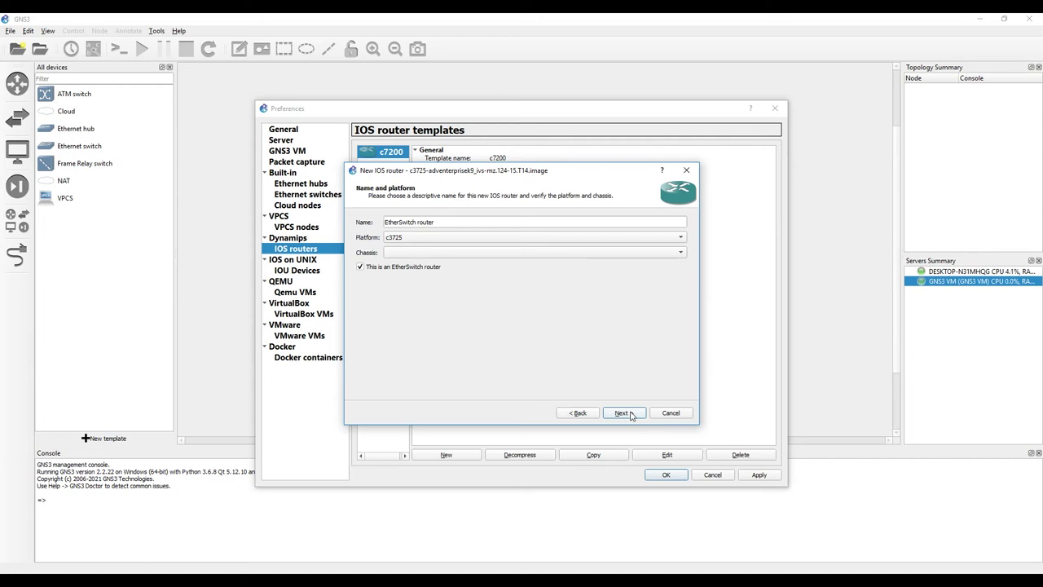
pyautogui.click(623, 413)
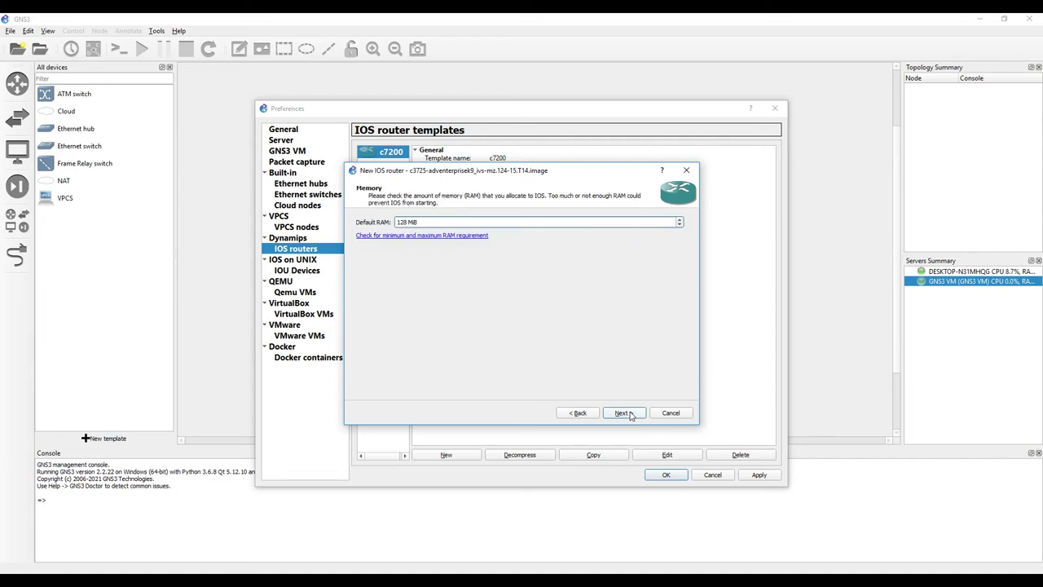
pyautogui.click(623, 413)
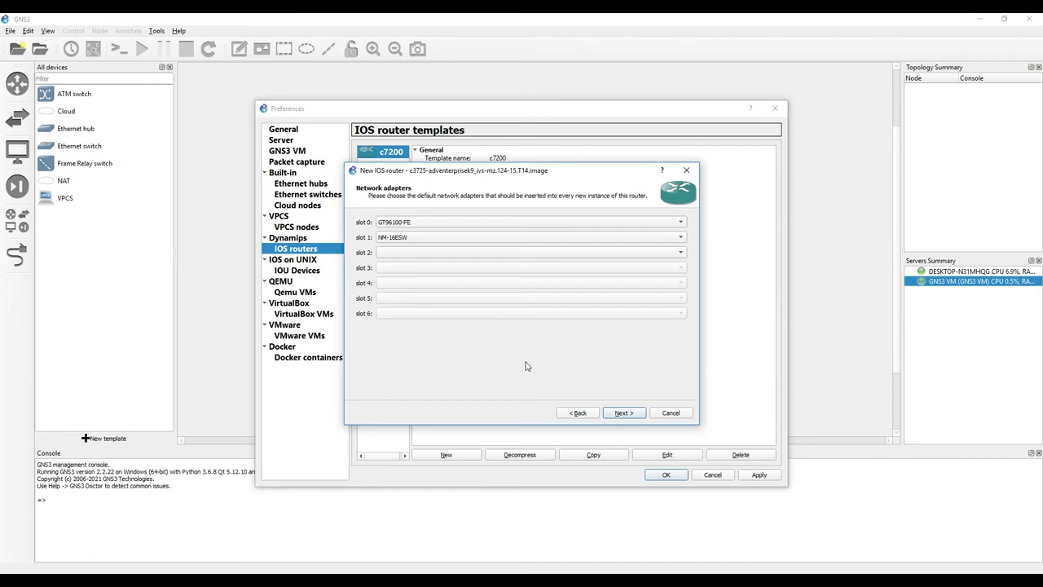
pyautogui.click(623, 413)
pyautogui.click(623, 413)
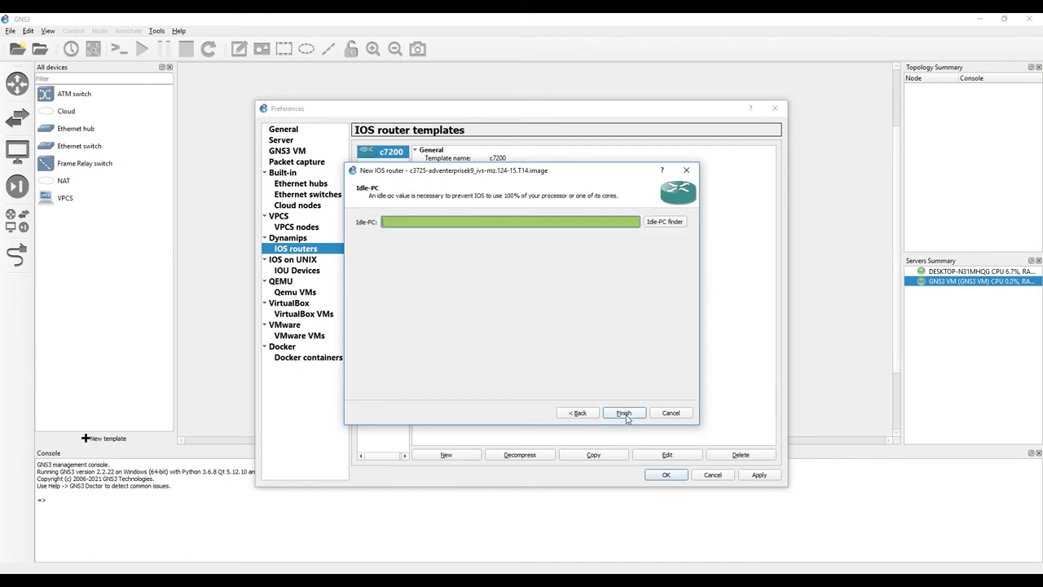
# Step: Run the Idle-PC finder for the c3725 and accept the 0x60ca3d08 result
pyautogui.click(666, 223)
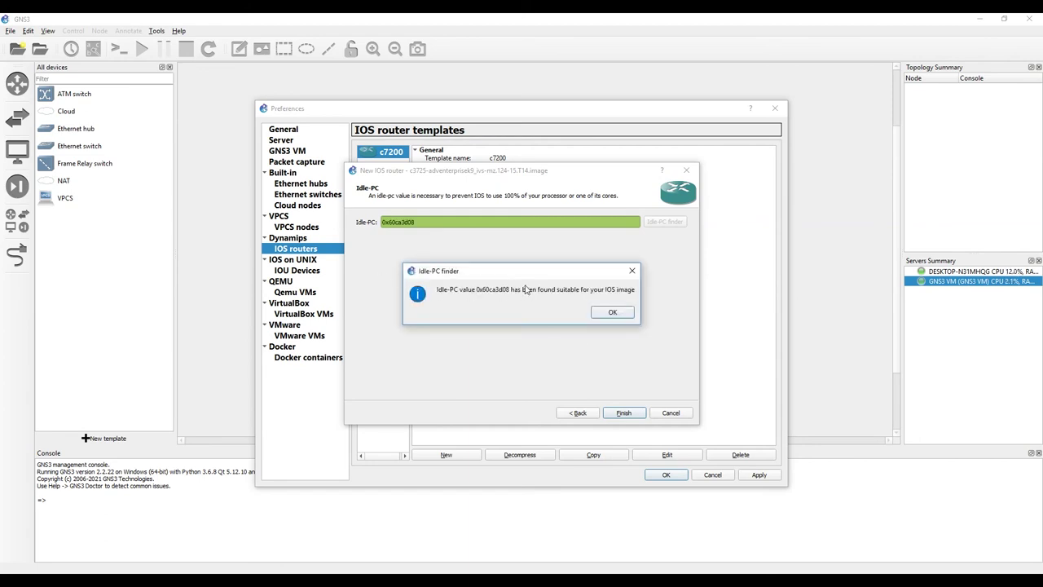
pyautogui.click(612, 313)
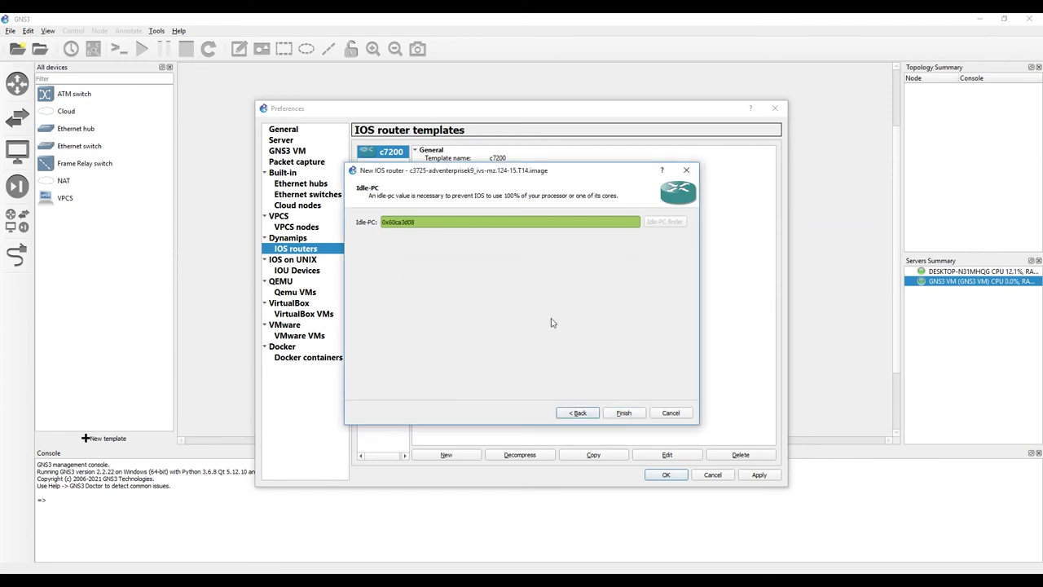
# Step: Finish the EtherSwitch router template, save preferences, and create a new project named 'untitled'
pyautogui.click(624, 413)
pyautogui.click(667, 475)
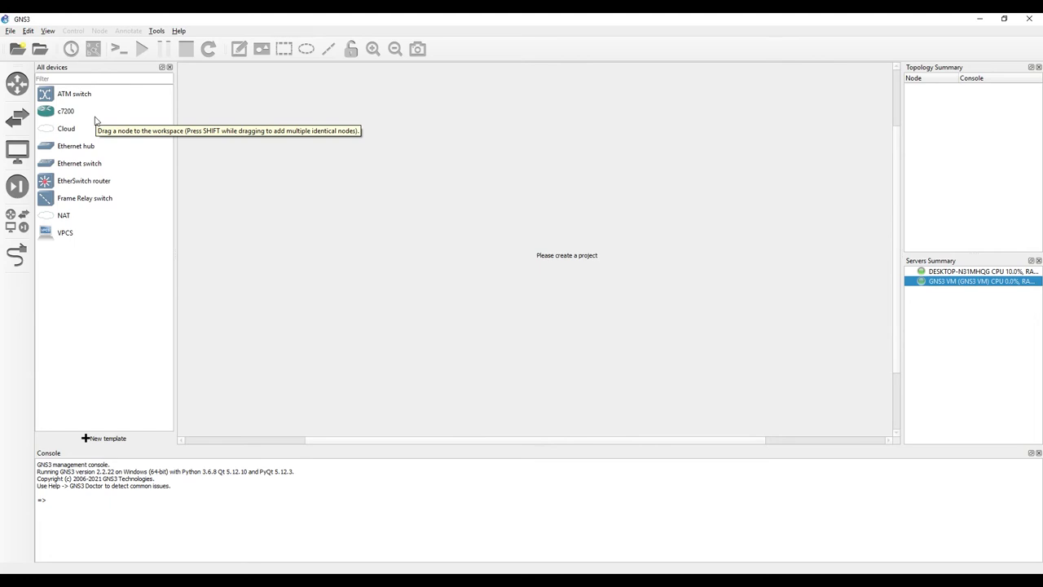
pyautogui.click(69, 116)
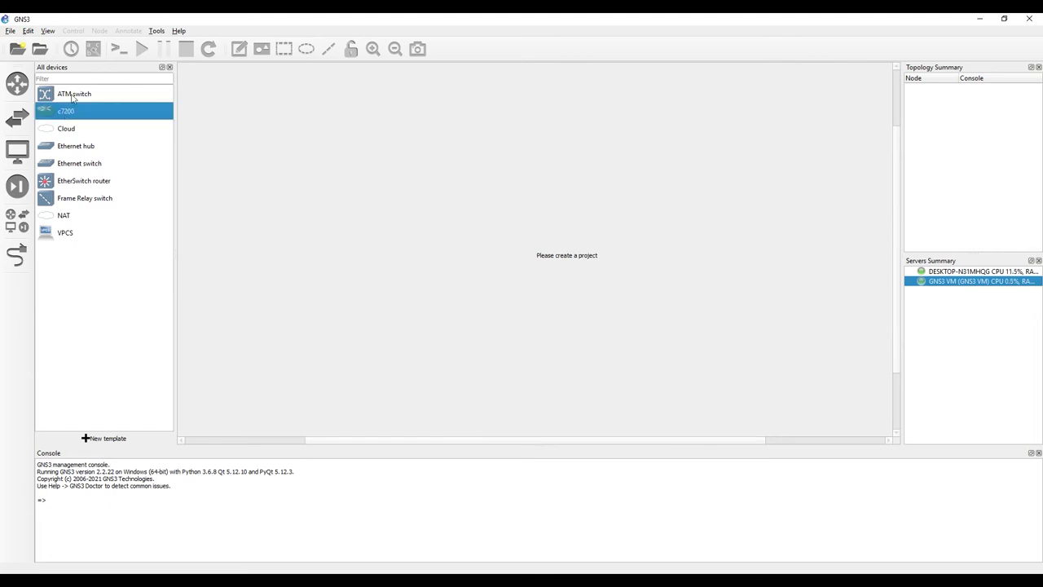
pyautogui.click(93, 184)
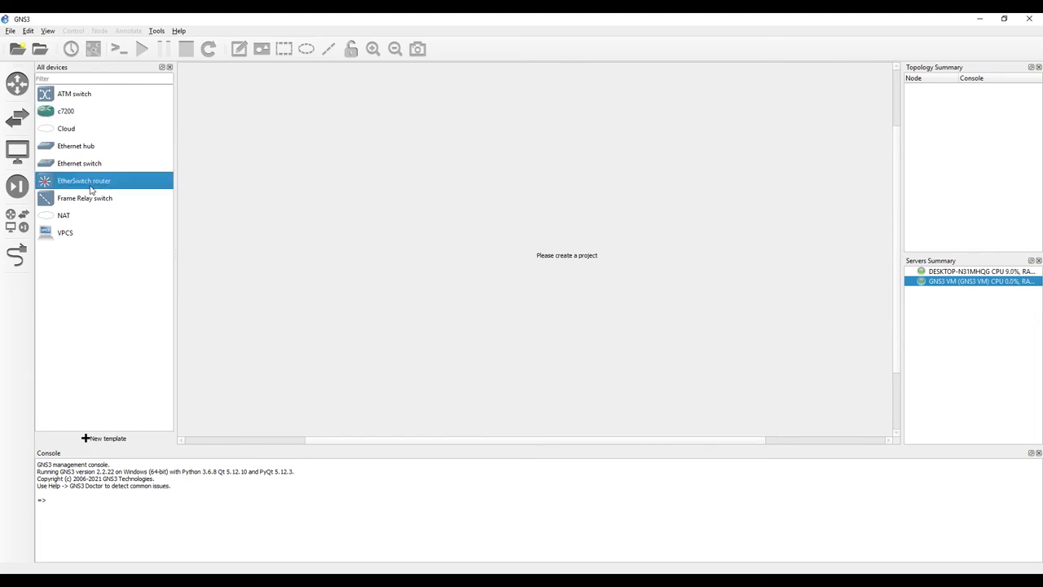
pyautogui.click(16, 49)
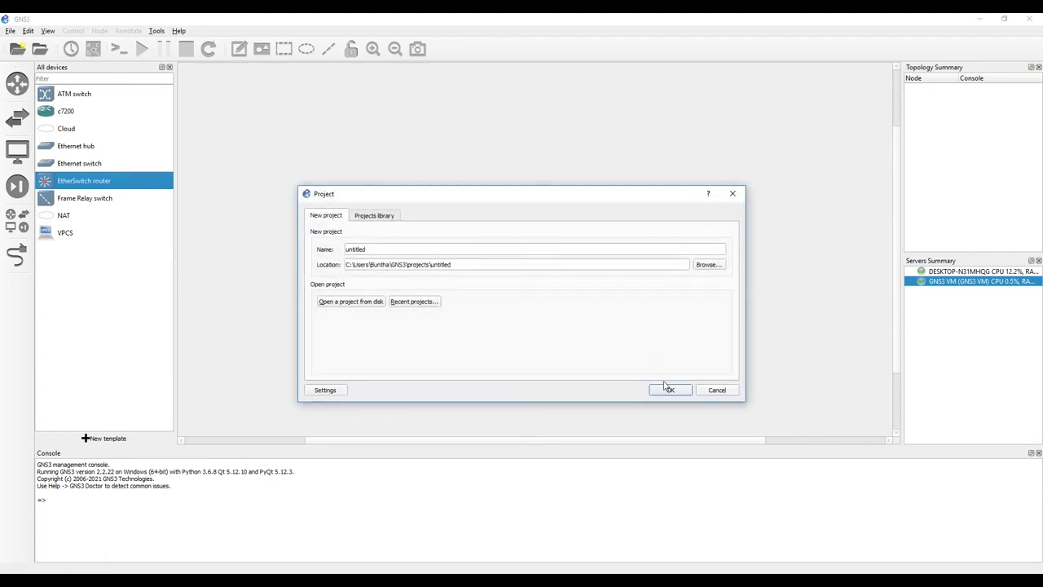
pyautogui.click(666, 388)
# Step: Place a c7200 router R1 and an EtherSwitch router ESW1 on the canvas and start both
pyautogui.moveTo(61, 114); pyautogui.dragTo(487, 231)
pyautogui.rightClick(500, 241)
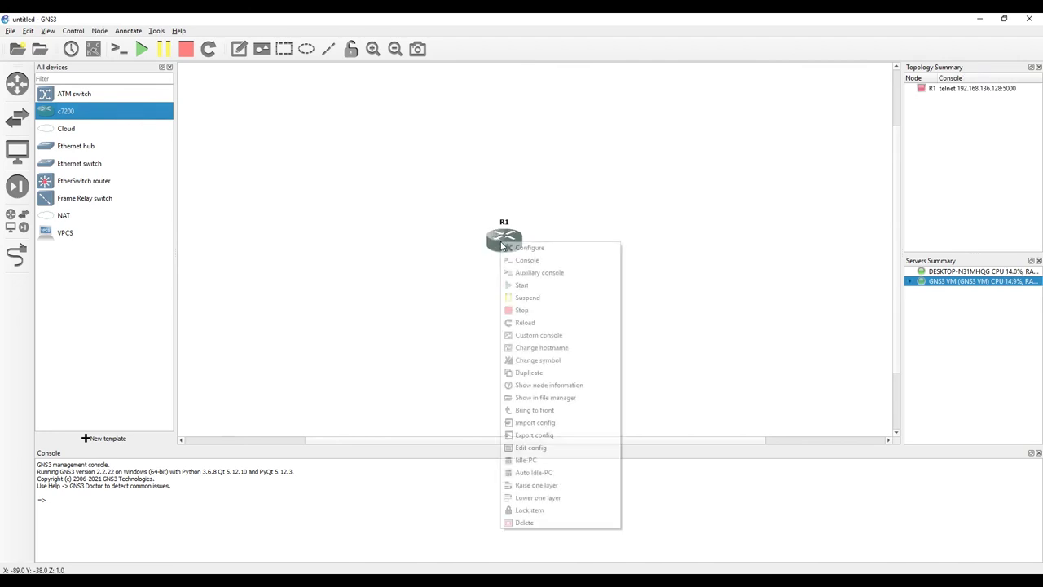
pyautogui.click(524, 285)
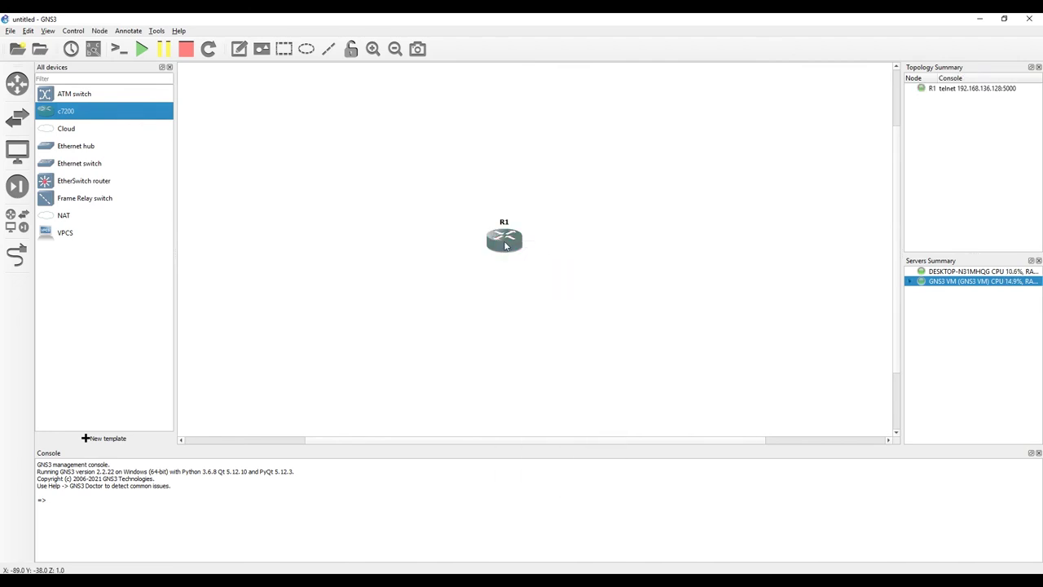
pyautogui.moveTo(48, 183); pyautogui.dragTo(385, 190)
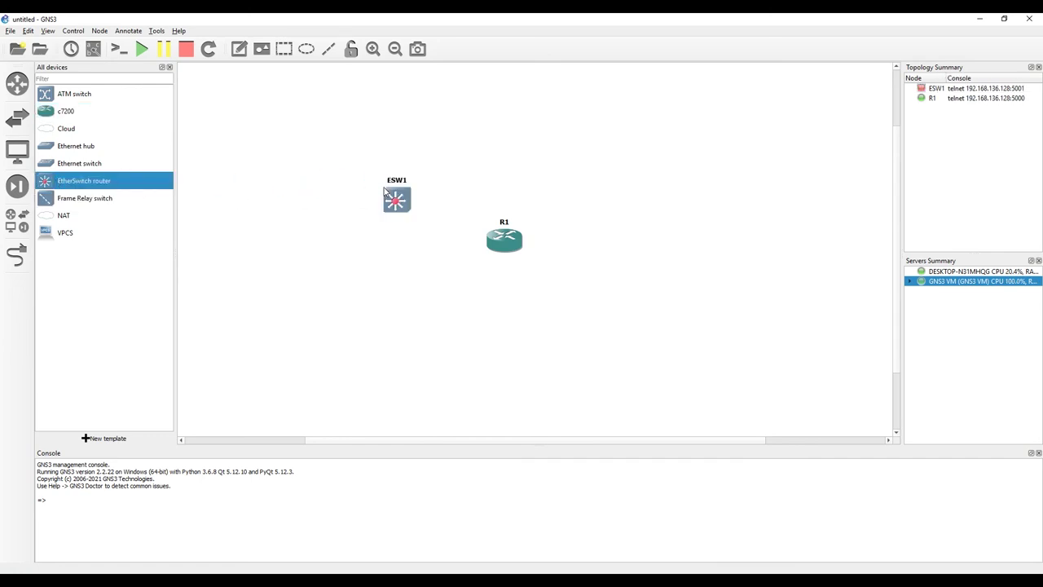
pyautogui.rightClick(386, 191)
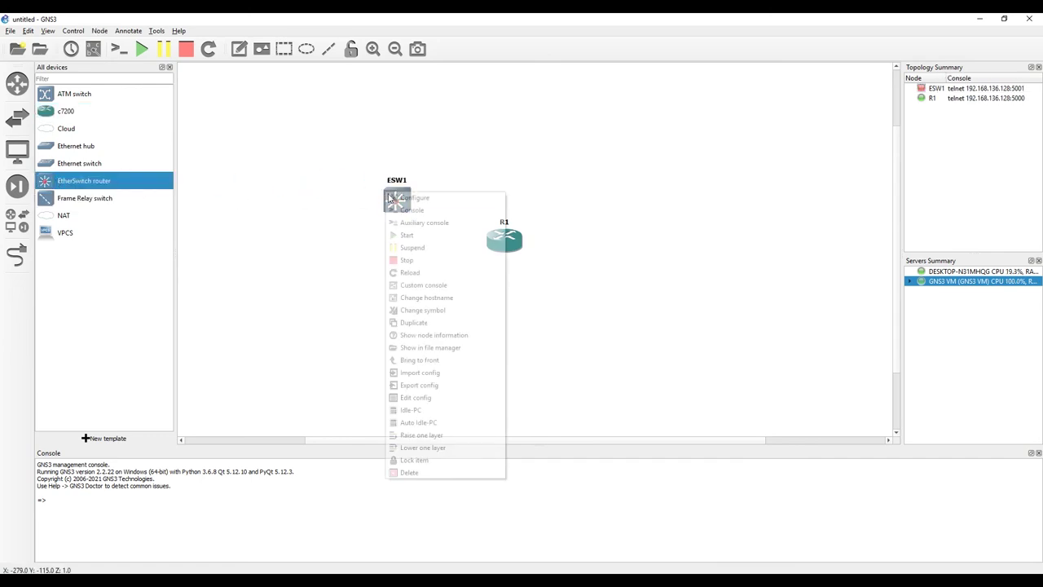
pyautogui.click(415, 233)
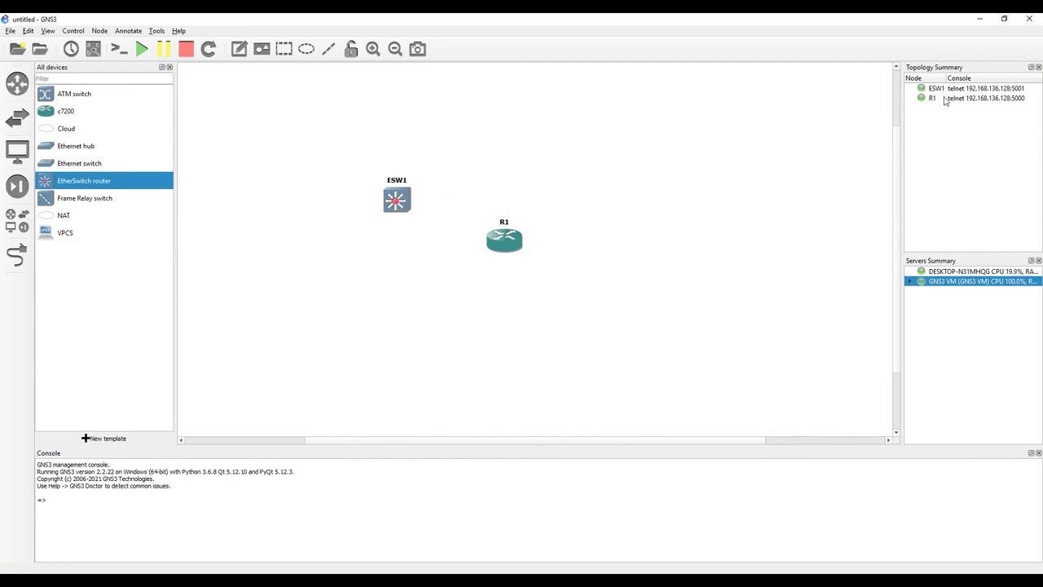
# Step: Hide the device list and move R1 and ESW1 together to the centre of the canvas
pyautogui.click(911, 282)
pyautogui.moveTo(366, 138); pyautogui.dragTo(536, 293)
pyautogui.click(171, 67)
pyautogui.moveTo(438, 248); pyautogui.dragTo(444, 214)
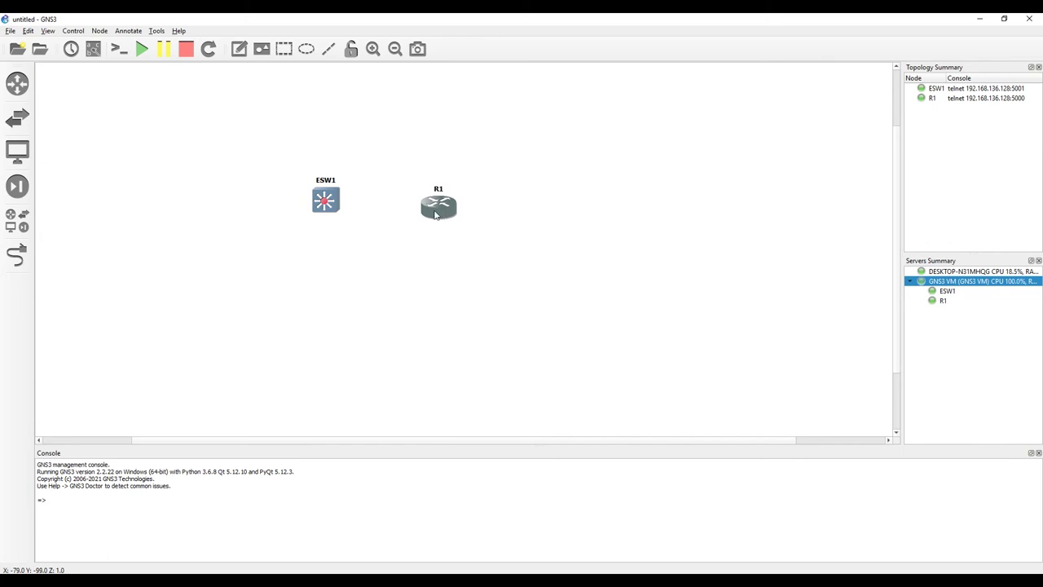
pyautogui.moveTo(291, 167); pyautogui.dragTo(544, 231)
pyautogui.moveTo(433, 209); pyautogui.dragTo(561, 200)
pyautogui.click(574, 300)
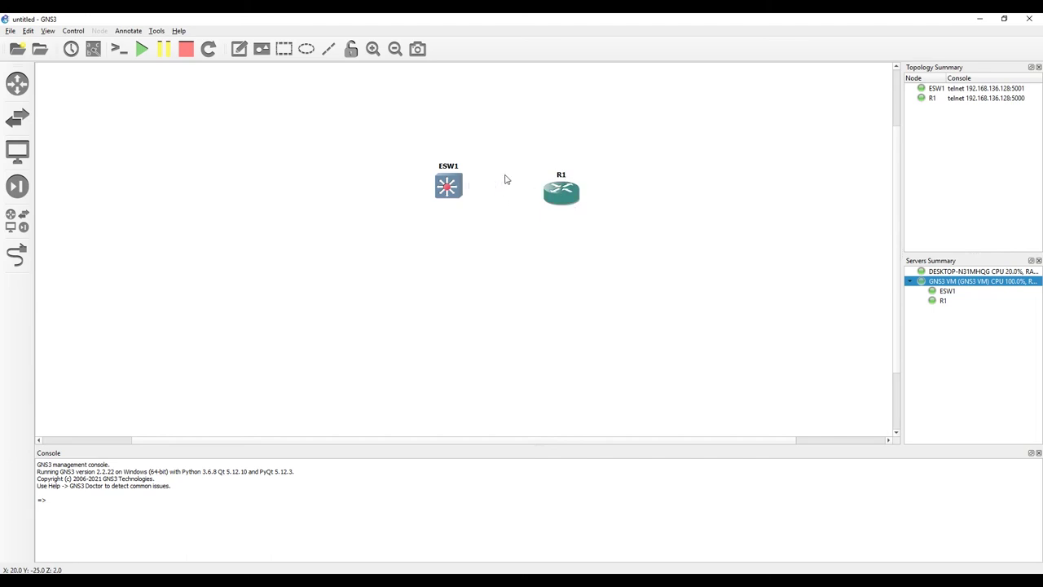
# Step: Open a Solar-PuTTY console to R1 and wake it to show the R1# prompt
pyautogui.rightClick(563, 195)
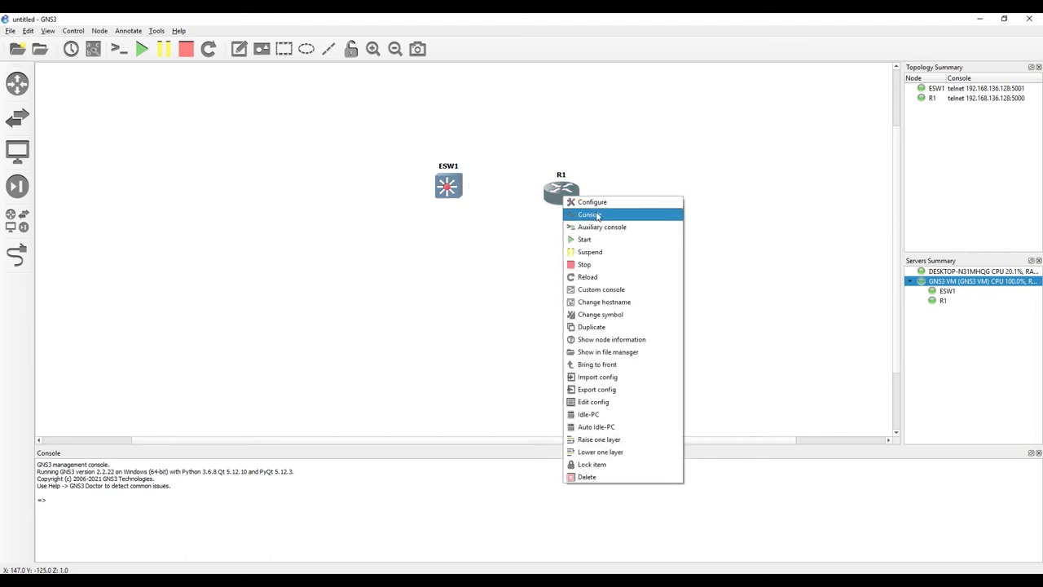
pyautogui.click(596, 215)
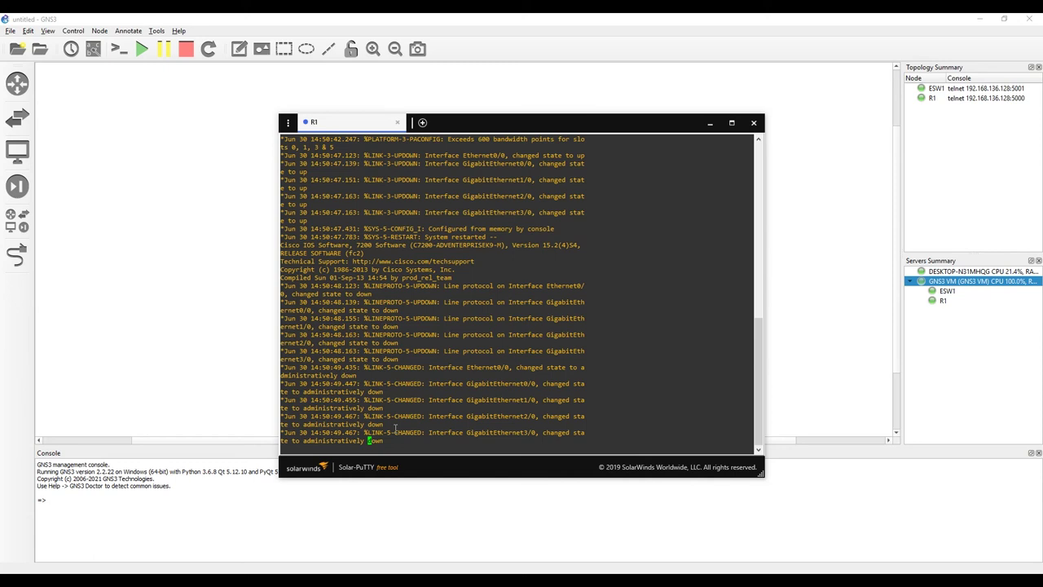
pyautogui.press('Return')
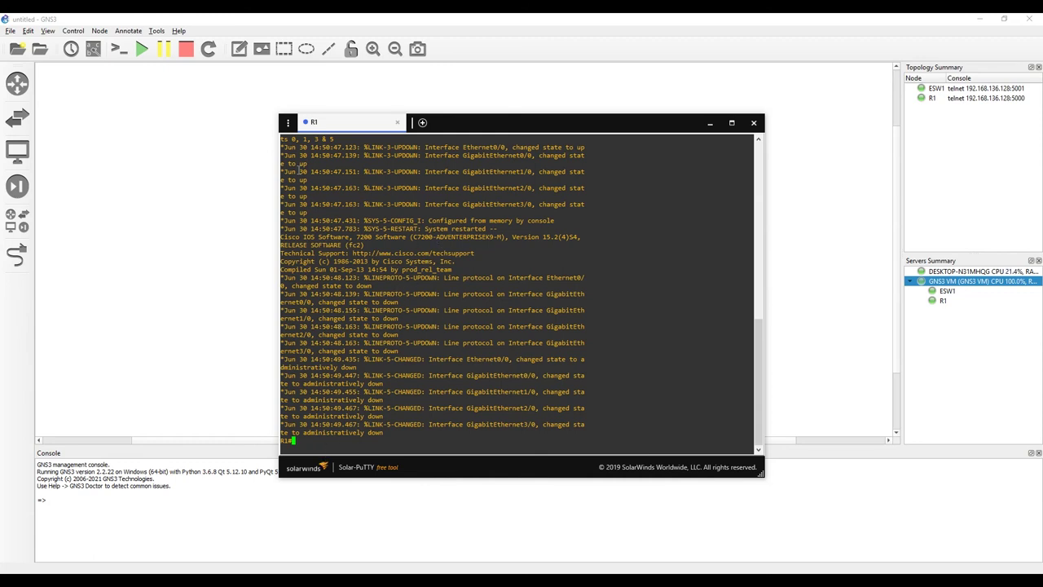
pyautogui.click(287, 123)
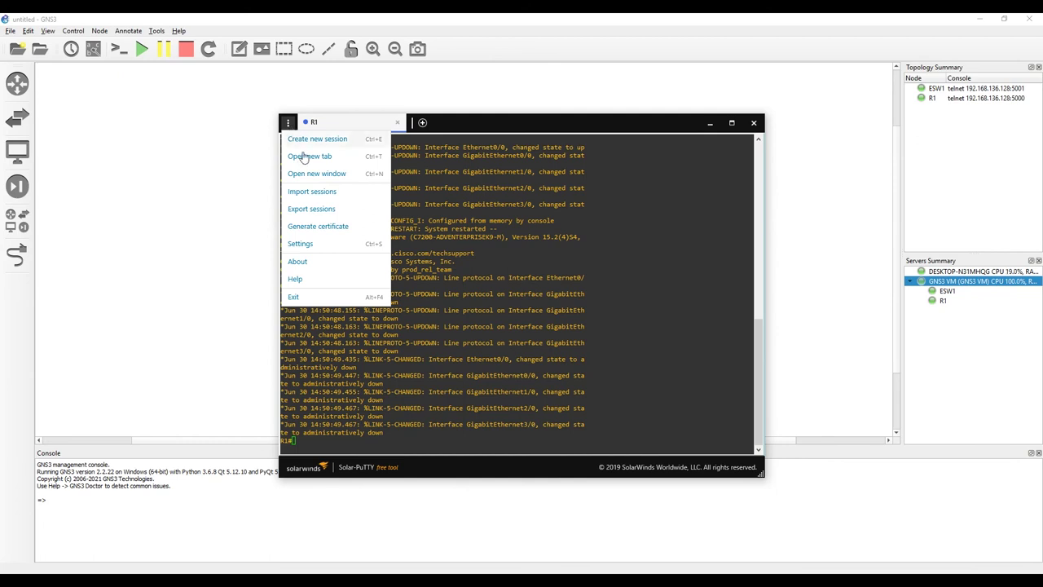
# Step: From Solar-PuTTY settings, launch PuTTY configuration and choose Courier New 12-point as the terminal font
pyautogui.click(300, 244)
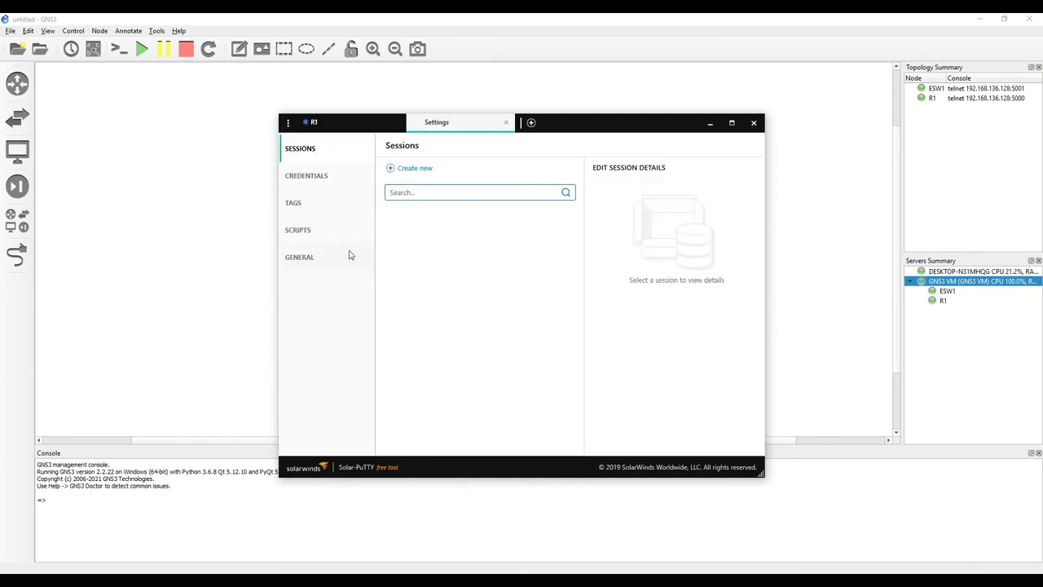
pyautogui.click(305, 259)
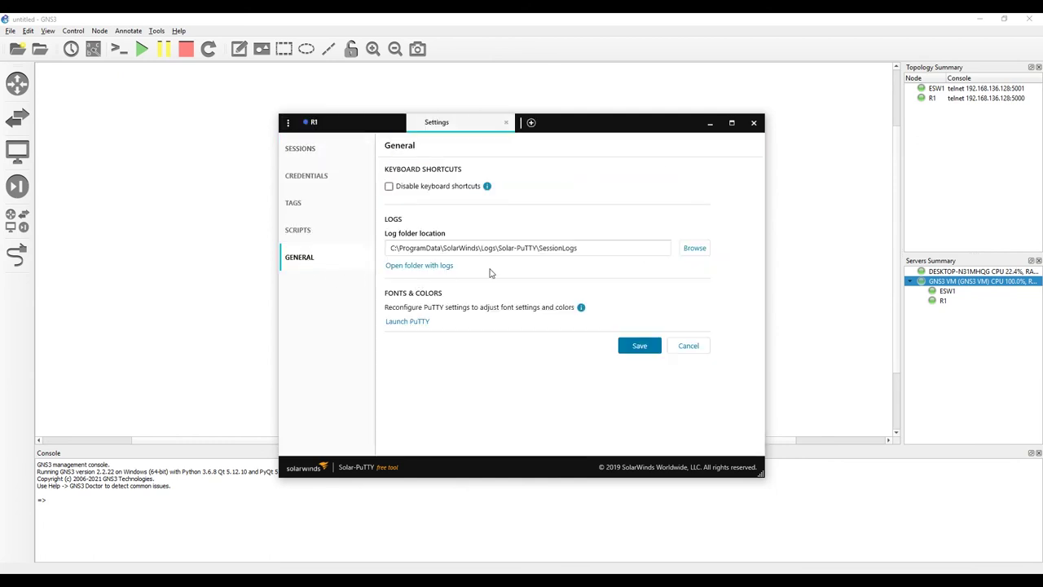
pyautogui.click(418, 324)
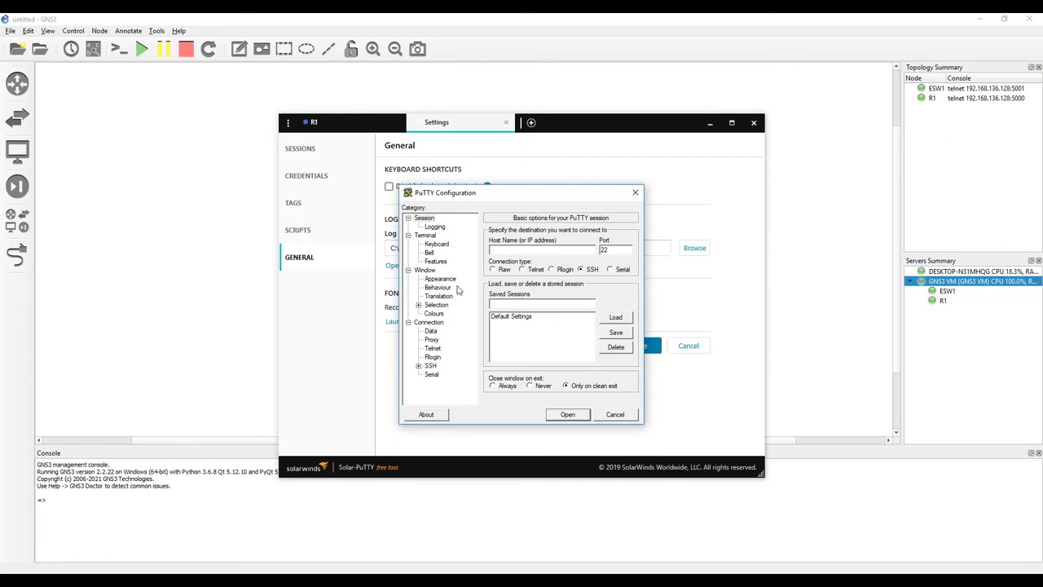
pyautogui.click(445, 280)
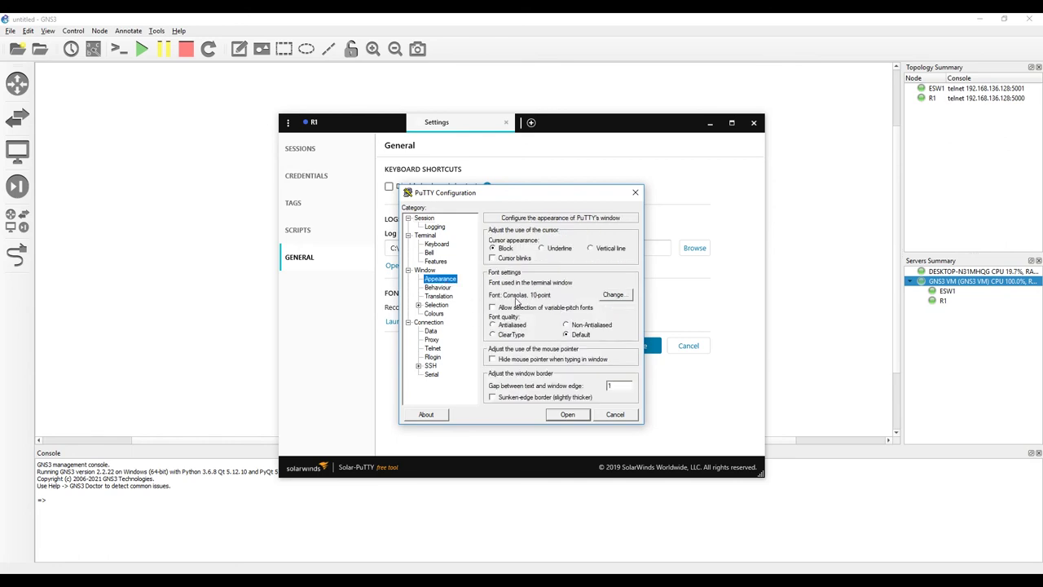
pyautogui.click(616, 295)
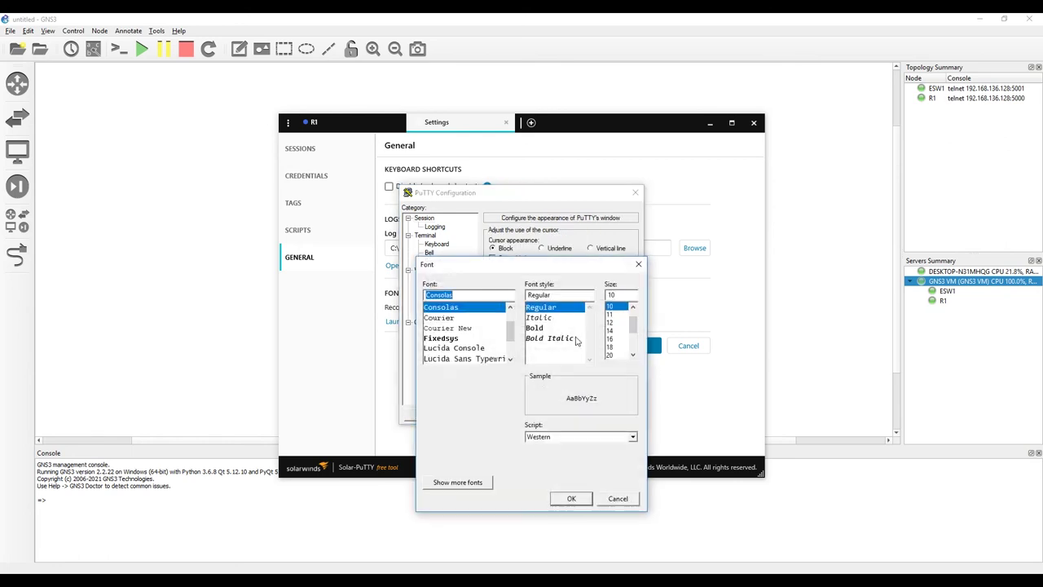
pyautogui.click(611, 323)
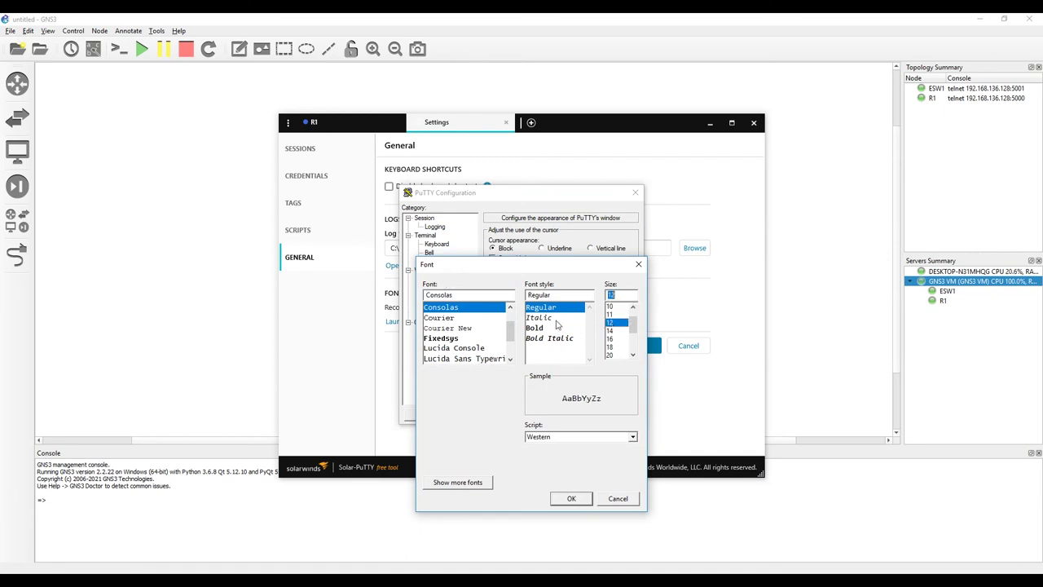
pyautogui.click(453, 328)
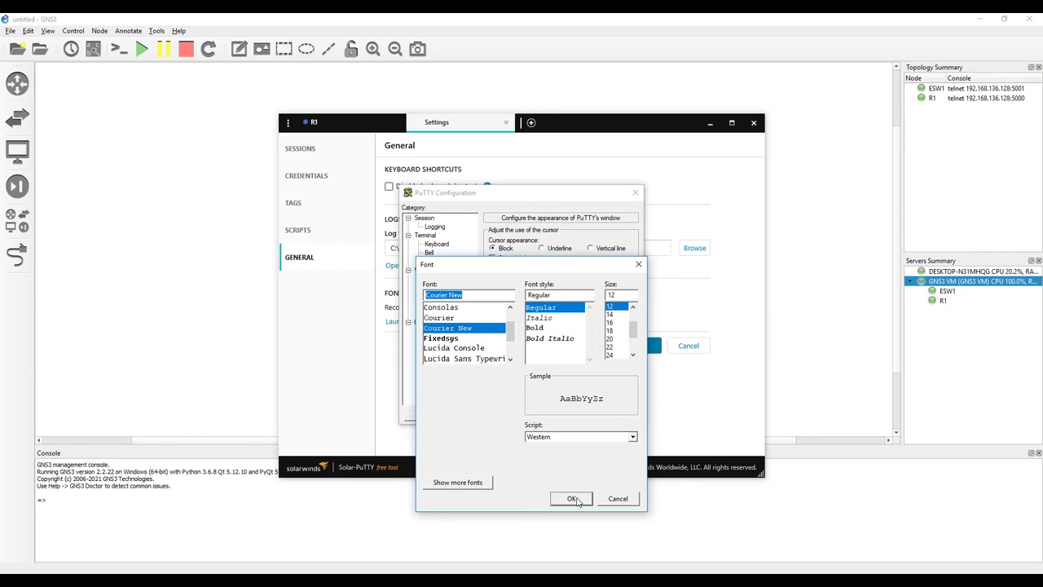
pyautogui.click(573, 498)
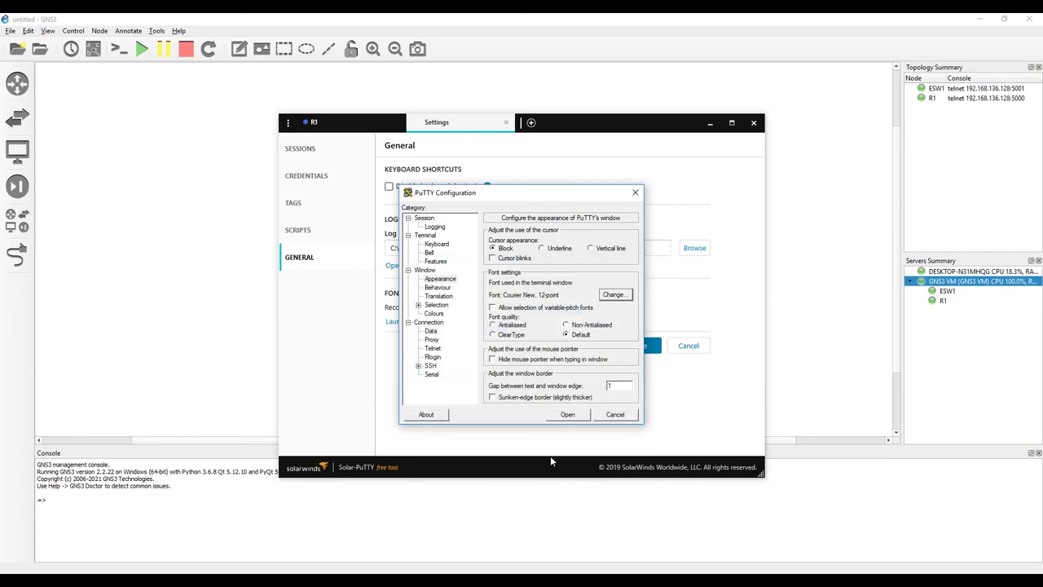
# Step: Save the font into the Default Settings session, then close PuTTY configuration and settings
pyautogui.click(425, 219)
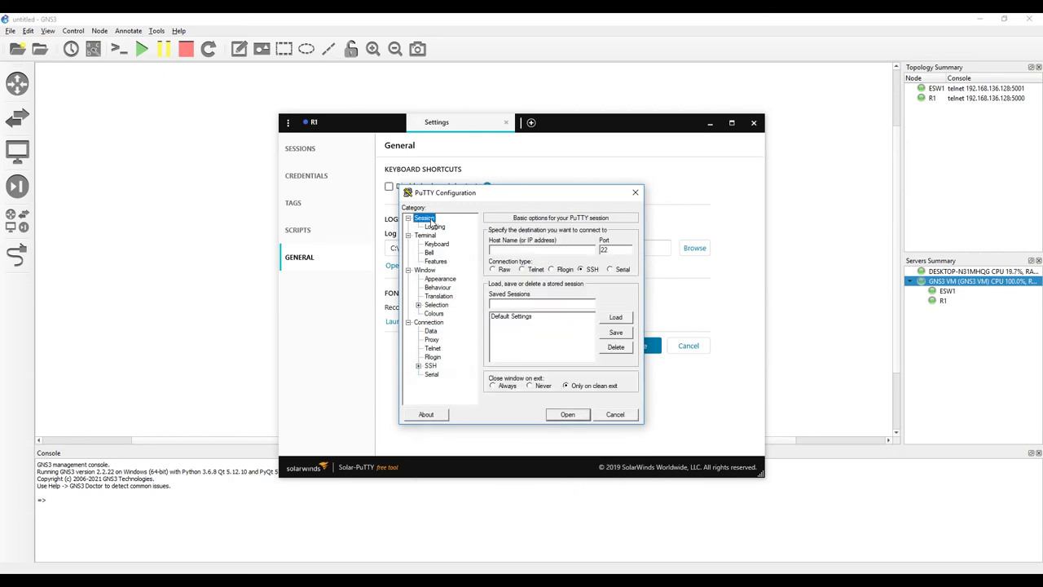
pyautogui.click(516, 318)
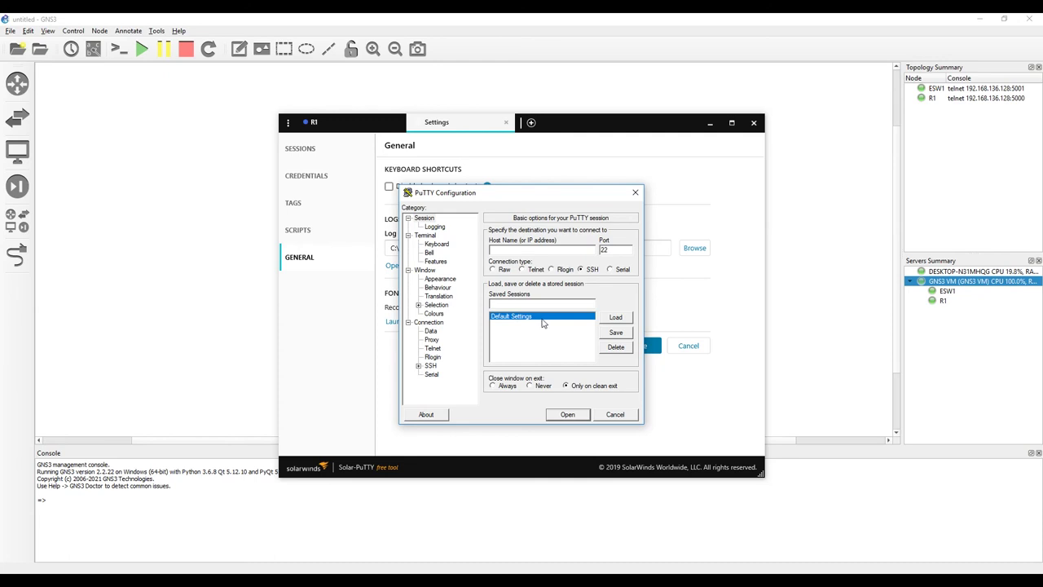
pyautogui.click(616, 333)
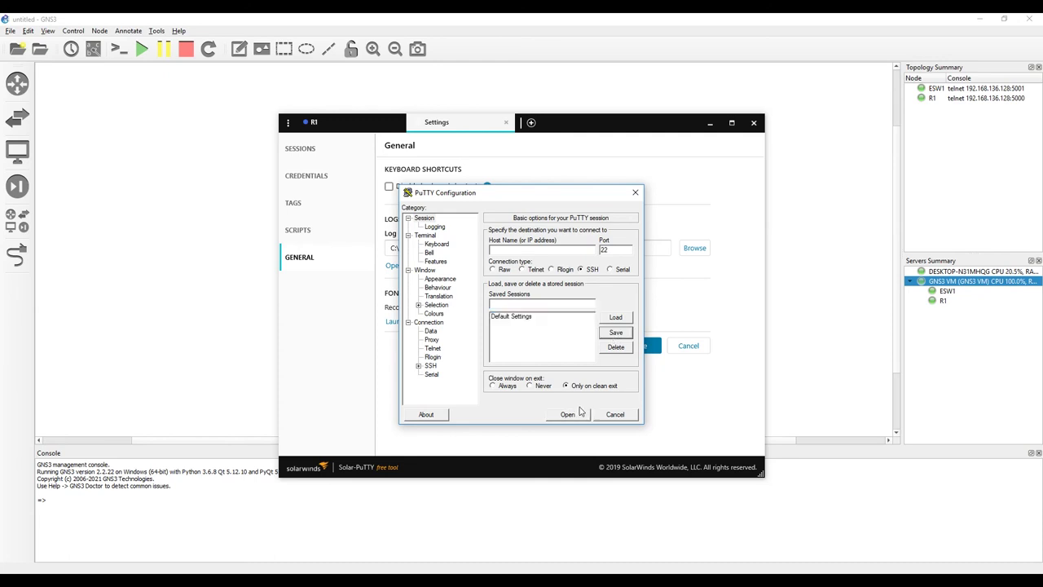
pyautogui.click(616, 414)
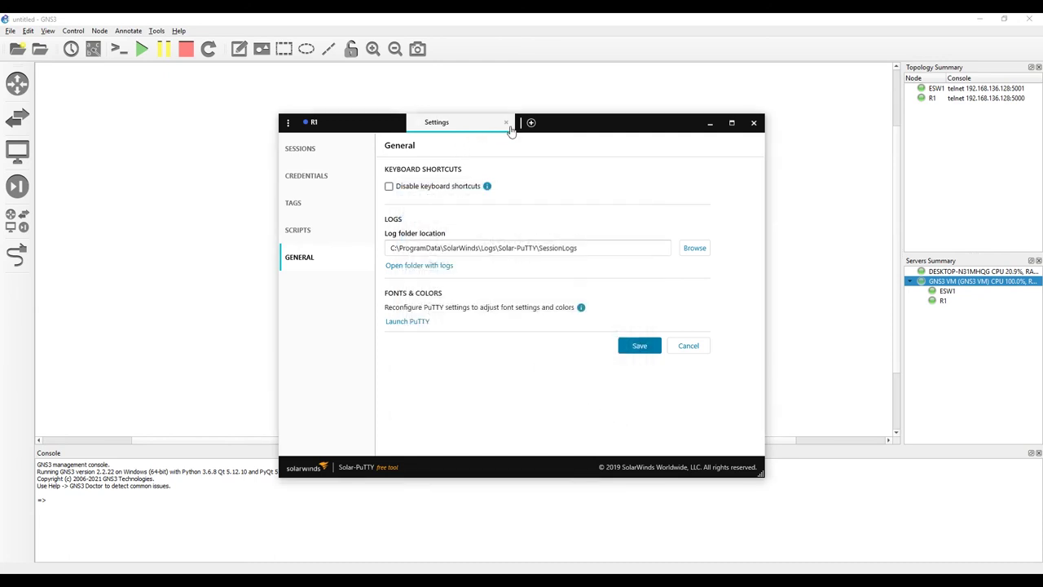
pyautogui.click(506, 122)
# Step: Close the R1 console session and window, then reopen R1's console from GNS3
pyautogui.click(398, 123)
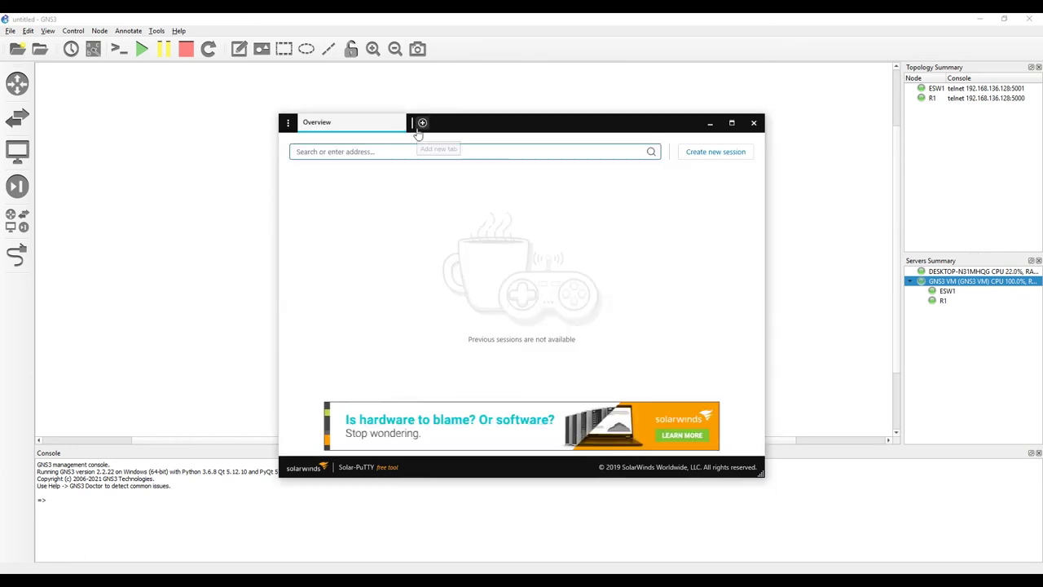
pyautogui.click(754, 123)
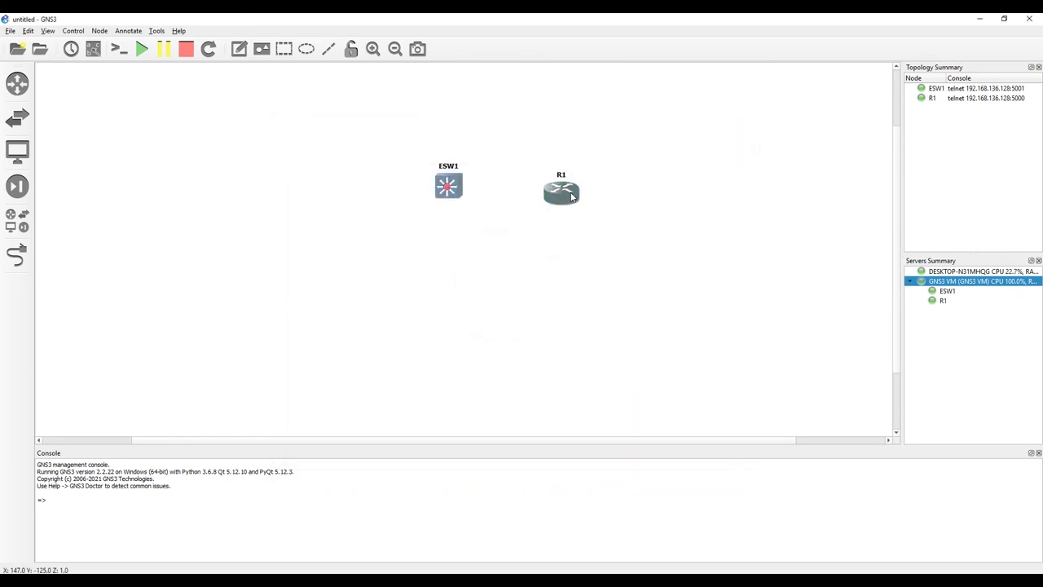
pyautogui.rightClick(570, 195)
pyautogui.click(599, 215)
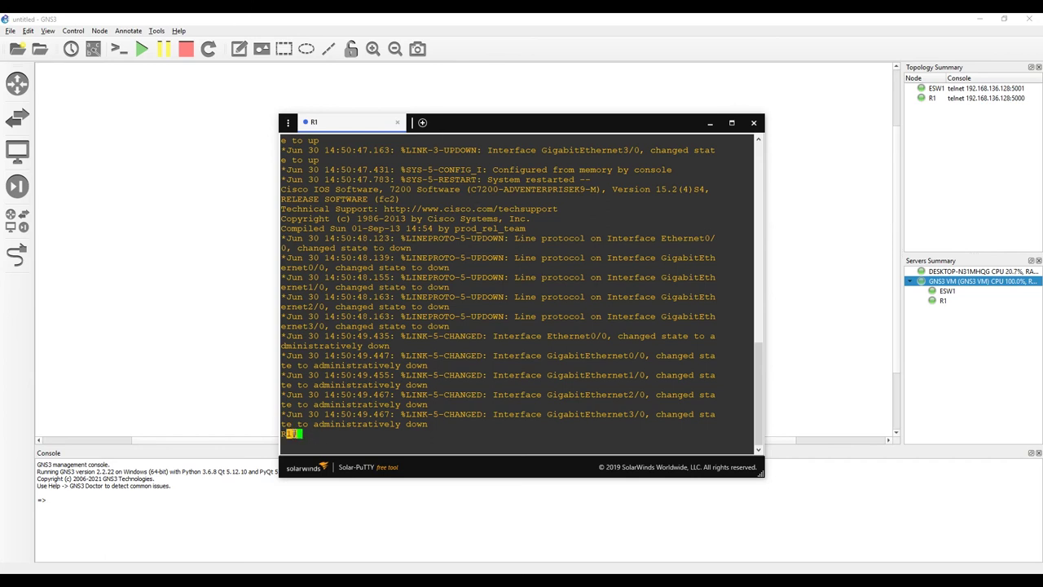
# Step: Highlight the R1# prompt line to confirm privileged mode, then close the console window
pyautogui.tripleClick(295, 433)
pyautogui.click(295, 434)
pyautogui.tripleClick(295, 434)
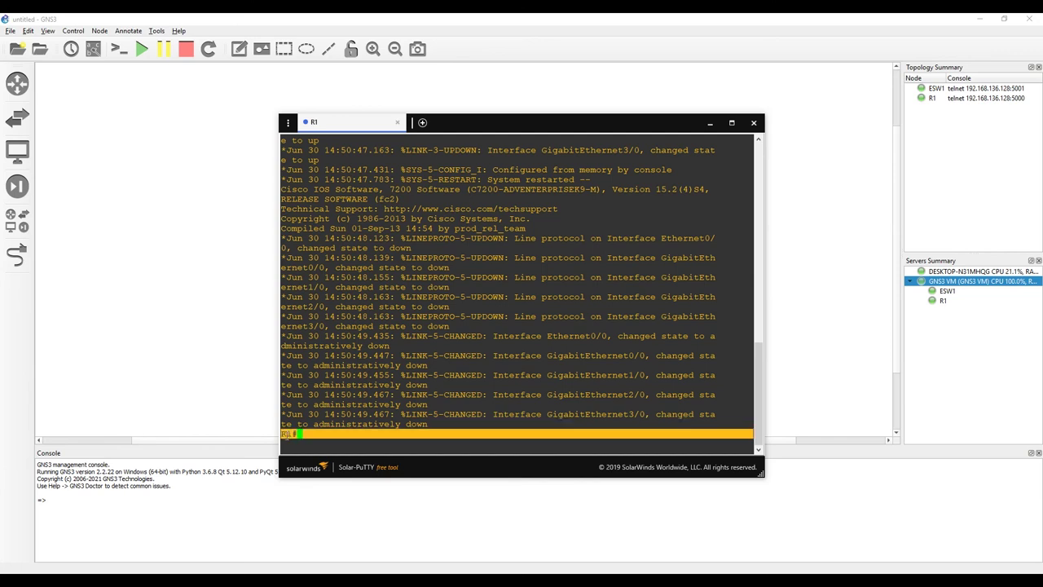
pyautogui.click(710, 122)
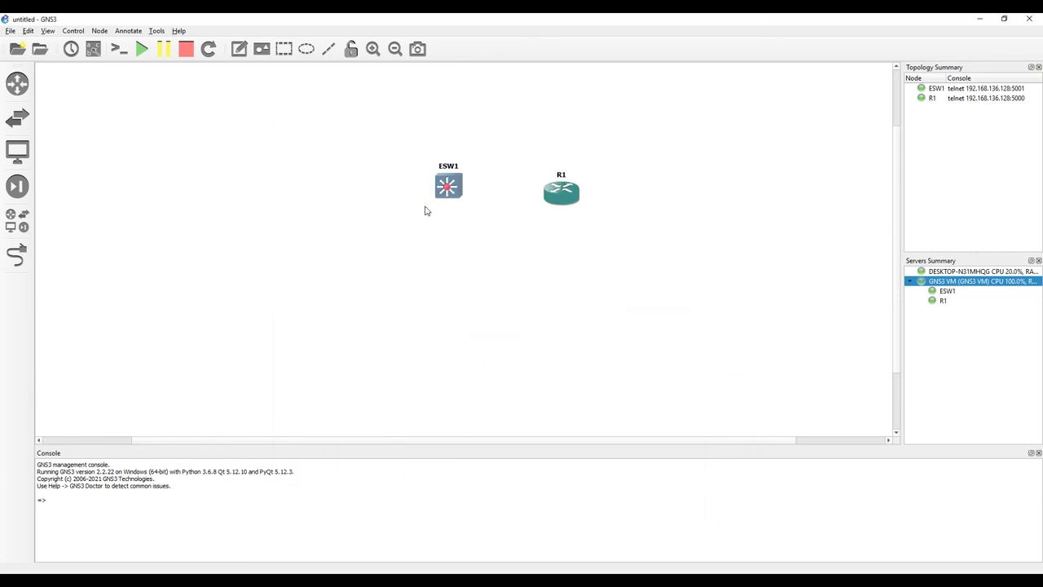
pyautogui.rightClick(450, 191)
# Step: Open ESW1's console, show its ESW1# prompt with Enter, then close the session
pyautogui.click(473, 211)
pyautogui.click(657, 569)
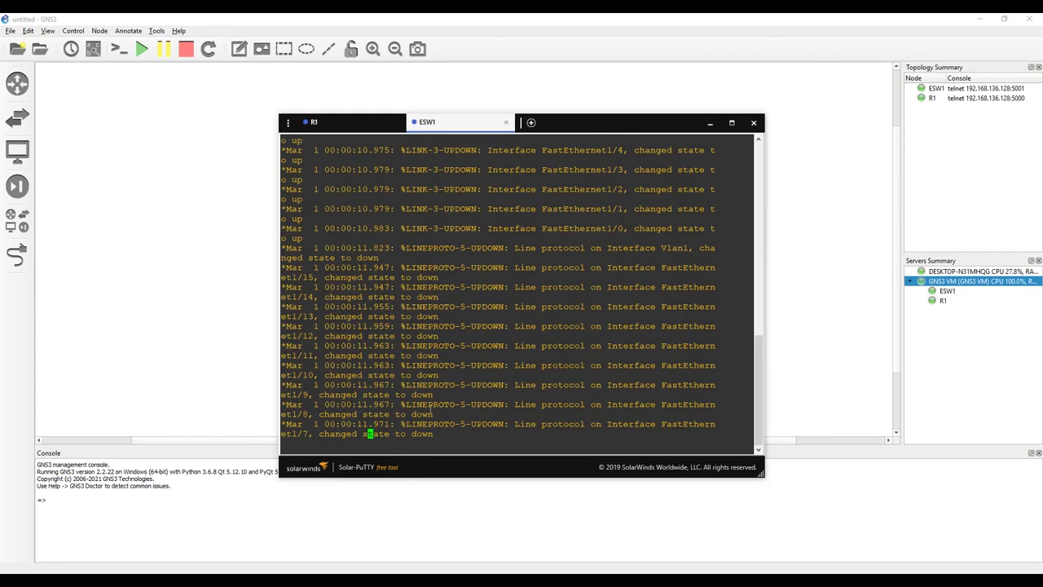
pyautogui.press('Return')
pyautogui.press('Return')
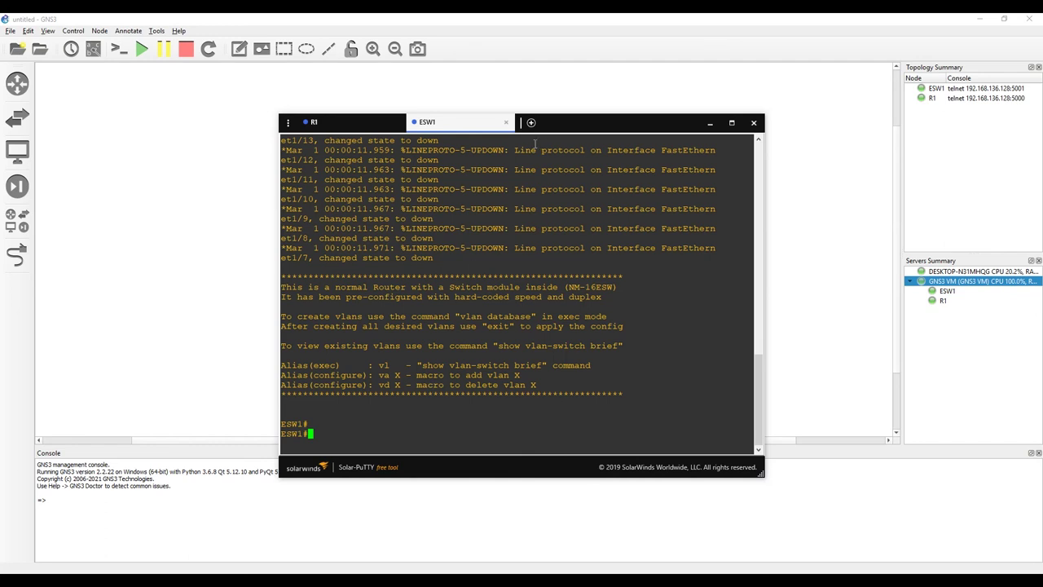
pyautogui.click(506, 122)
# Step: Close the R1 console, delete ESW1 and R1 from the canvas, and switch to File Explorer
pyautogui.click(398, 124)
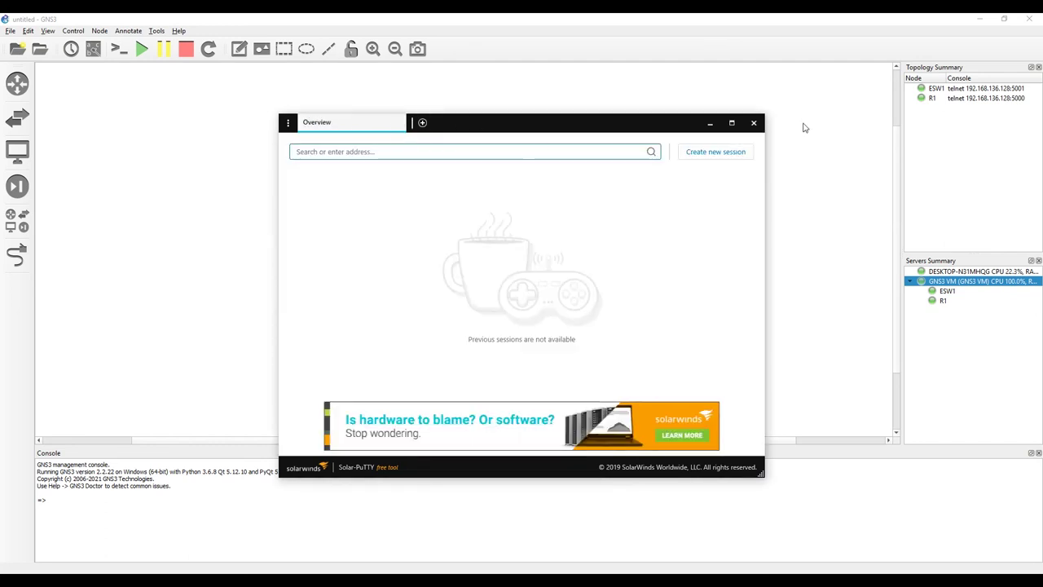
pyautogui.click(754, 122)
pyautogui.moveTo(406, 142); pyautogui.dragTo(713, 307)
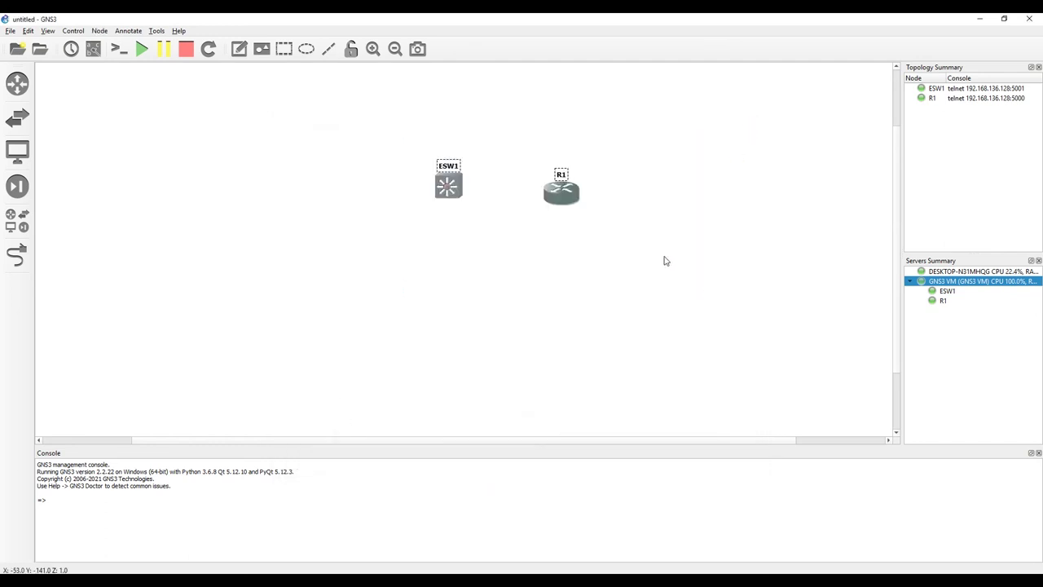
pyautogui.press('Delete')
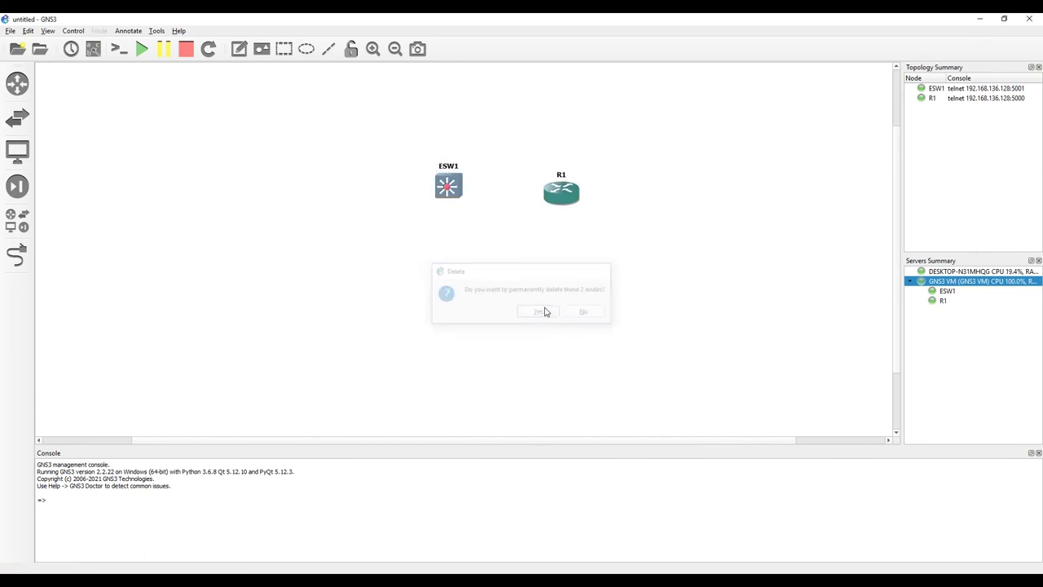
pyautogui.click(541, 312)
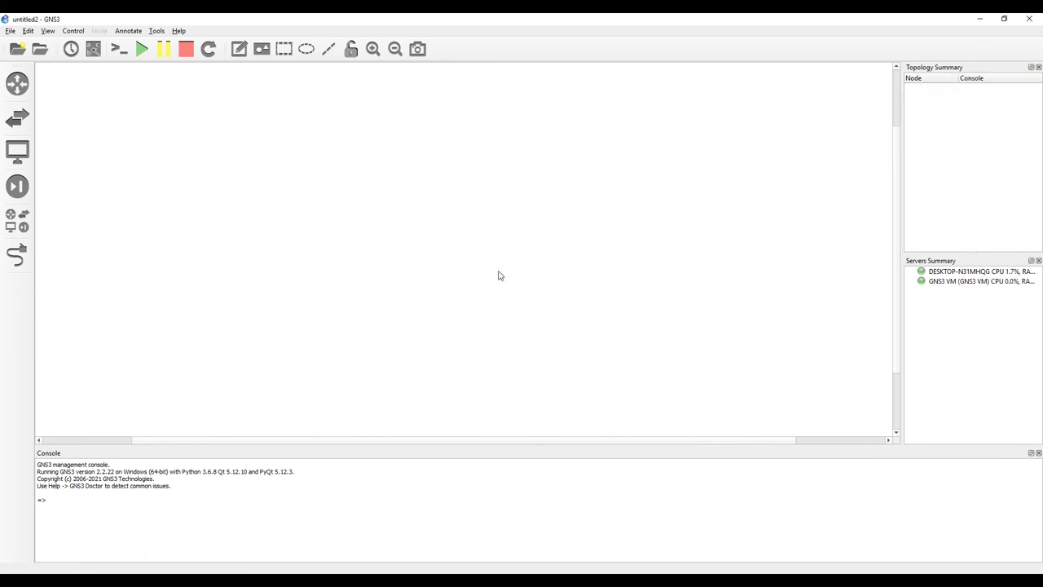
pyautogui.hotkey('alt', 'Tab')
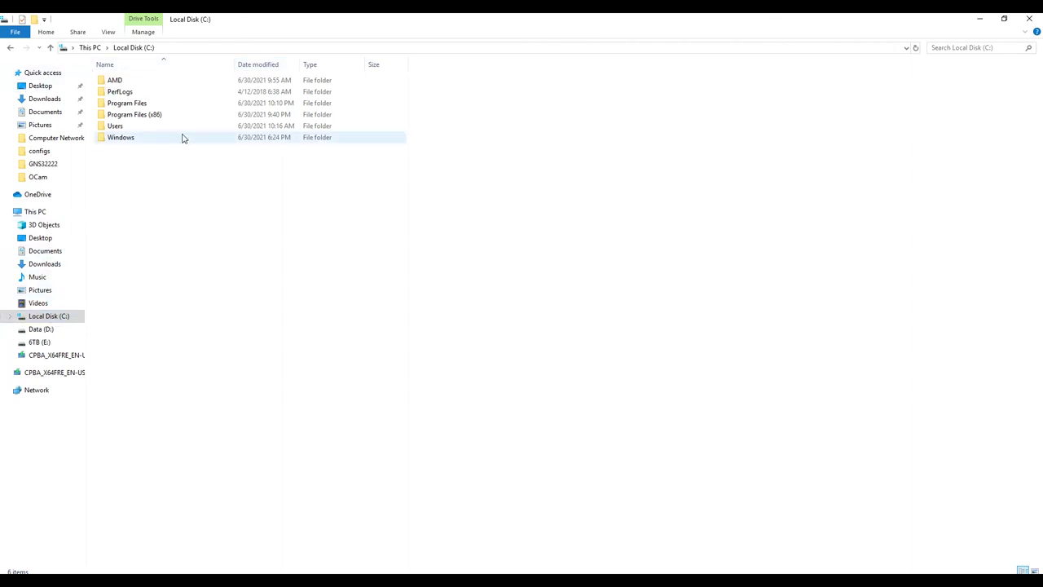
# Step: Navigate Users > user profile > GNS3 > configs and open ios_base_startup-config
pyautogui.click(124, 129)
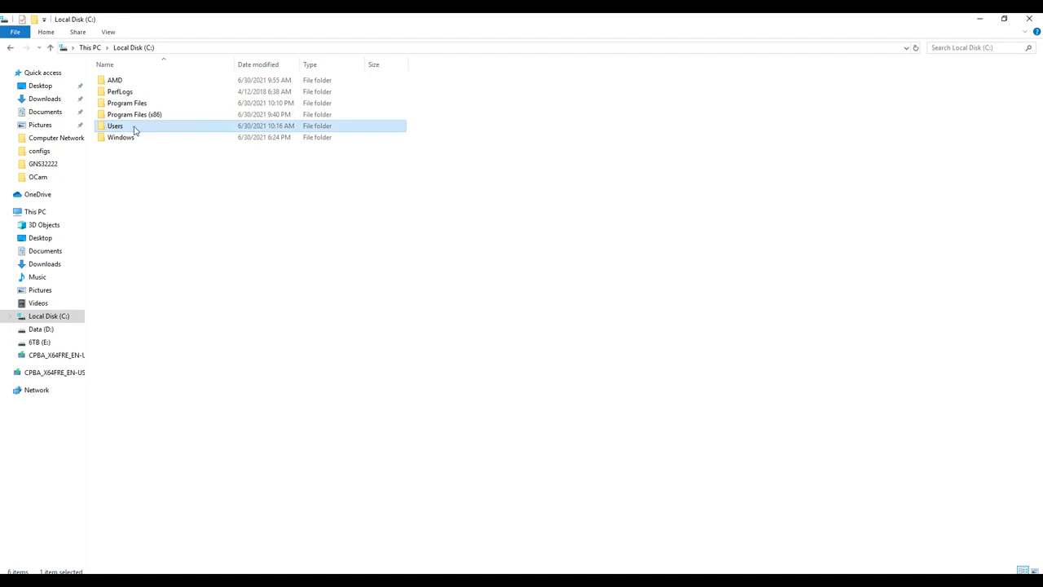
pyautogui.doubleClick(122, 129)
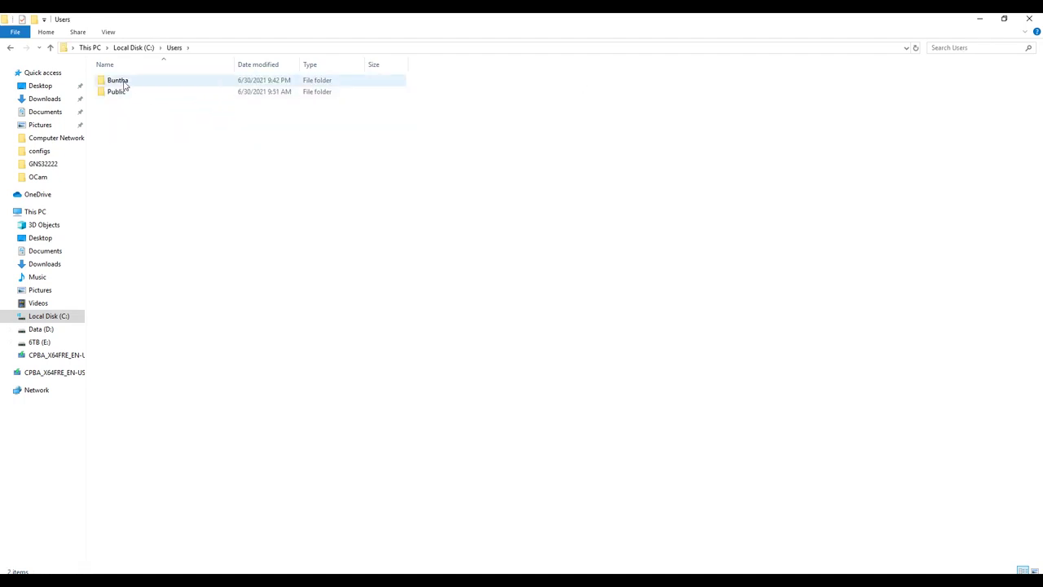
pyautogui.doubleClick(123, 81)
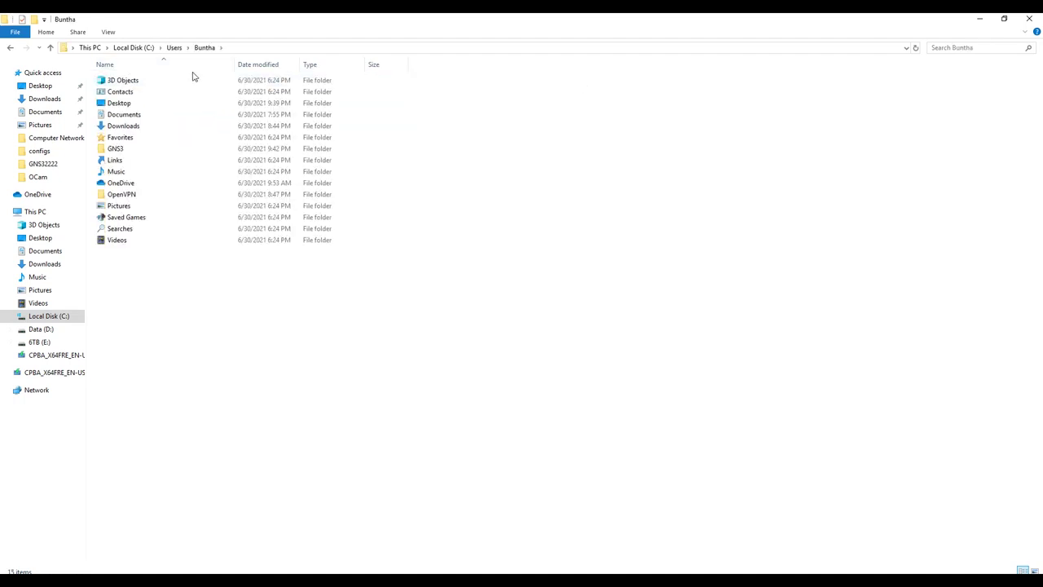
pyautogui.click(113, 154)
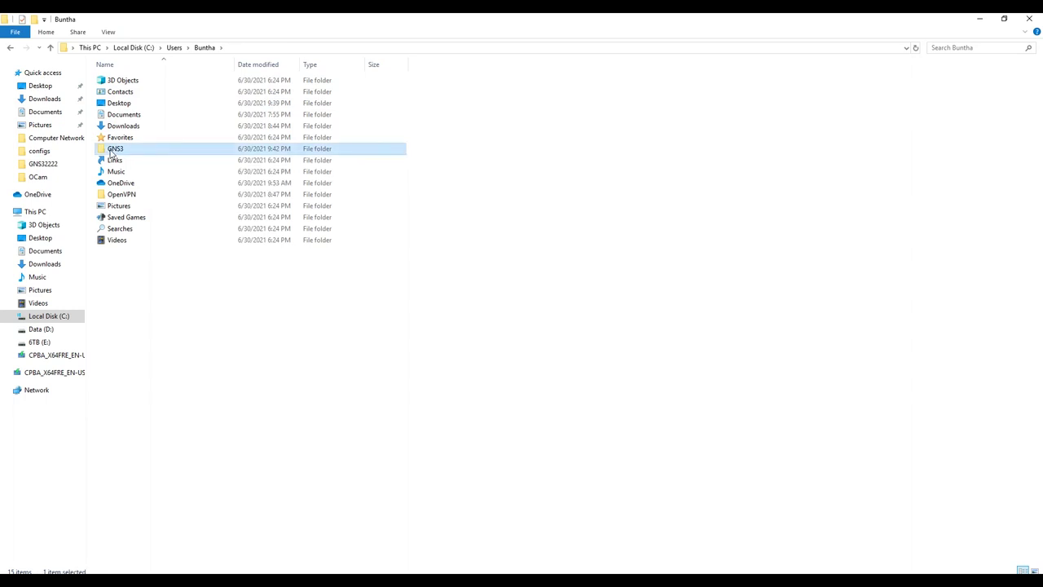
pyautogui.doubleClick(114, 152)
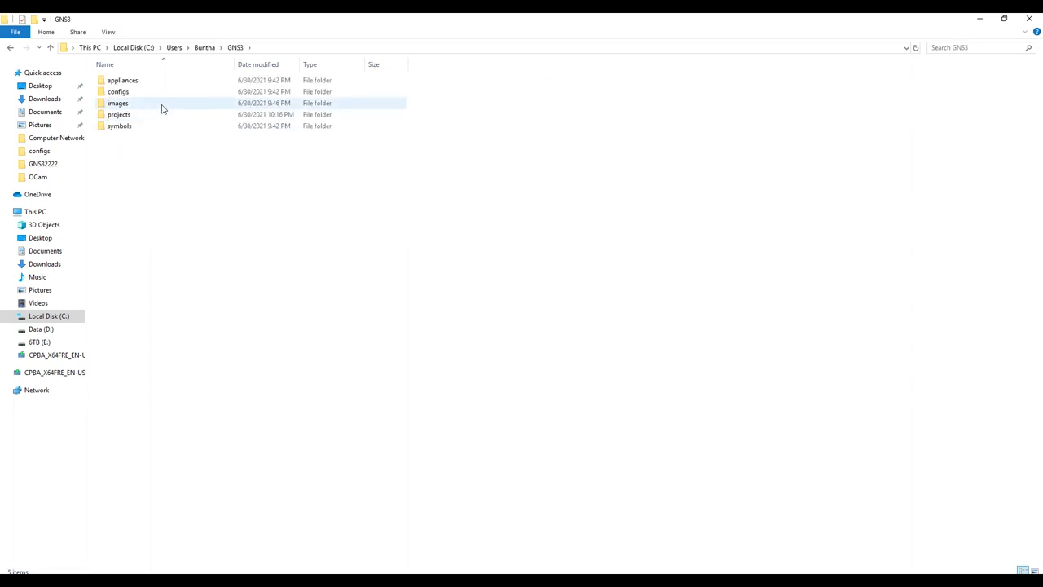
pyautogui.click(126, 97)
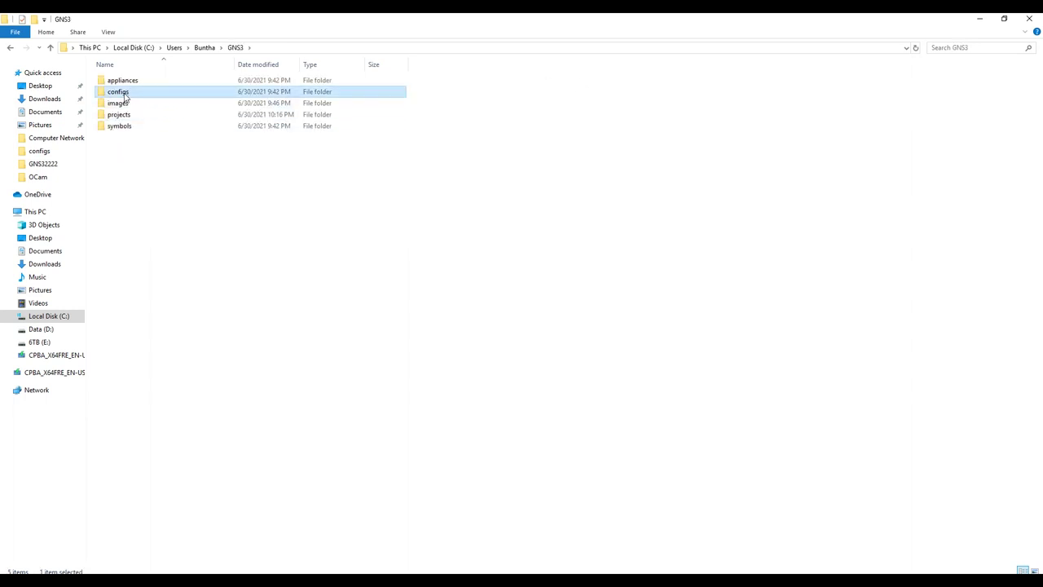
pyautogui.doubleClick(125, 97)
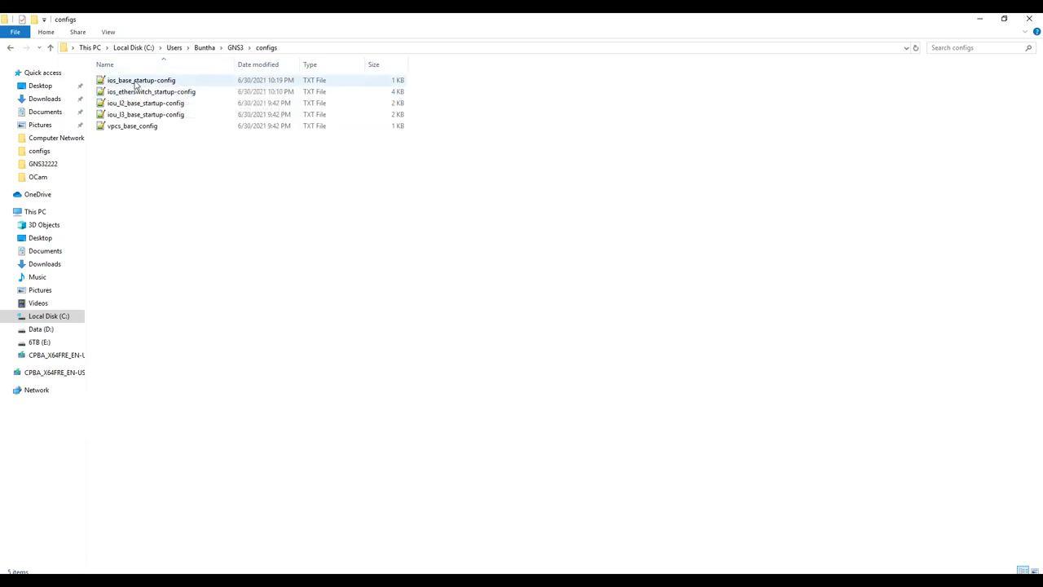
pyautogui.click(136, 85)
pyautogui.click(166, 95)
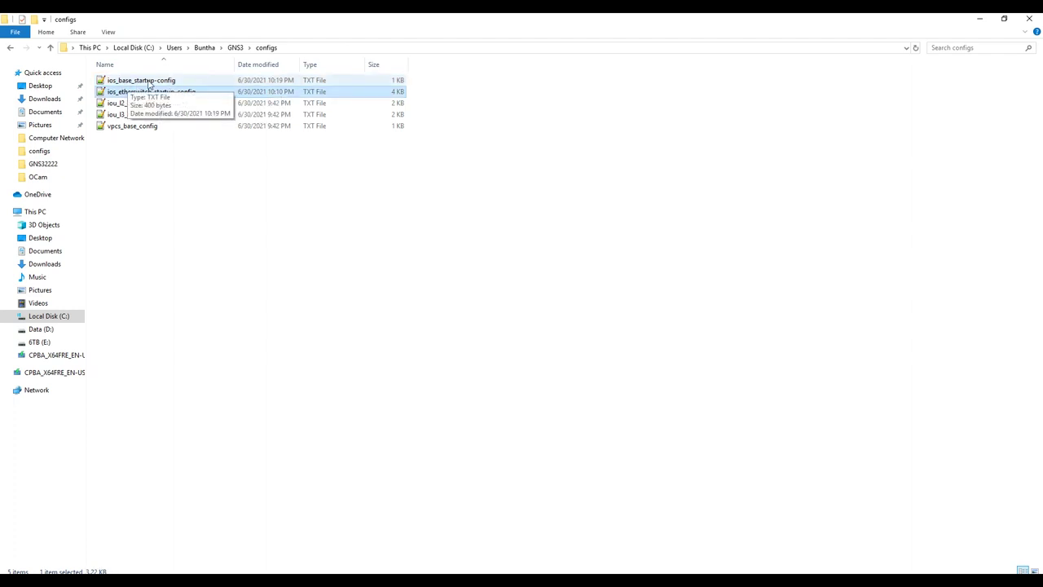
pyautogui.doubleClick(147, 81)
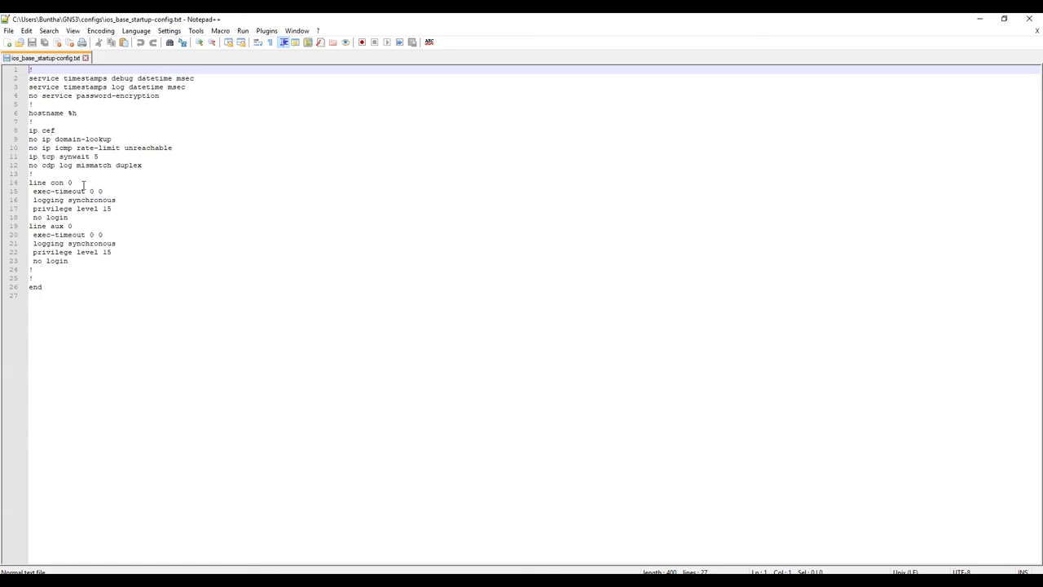
# Step: Prefix 'no' to privilege level 15 on lines 17 and 22, save, and close Notepad++
pyautogui.click(33, 210)
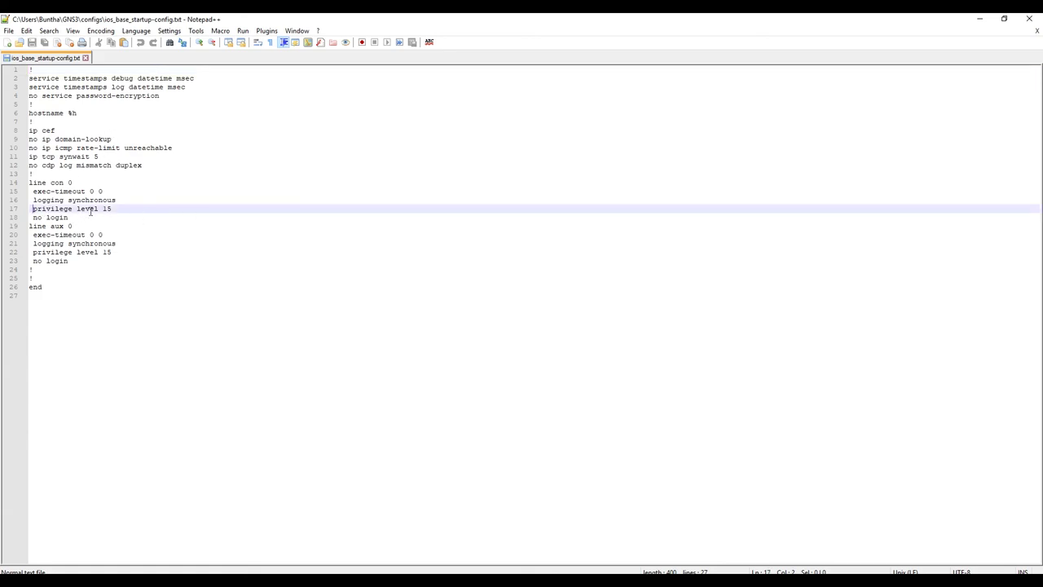
pyautogui.write('no')
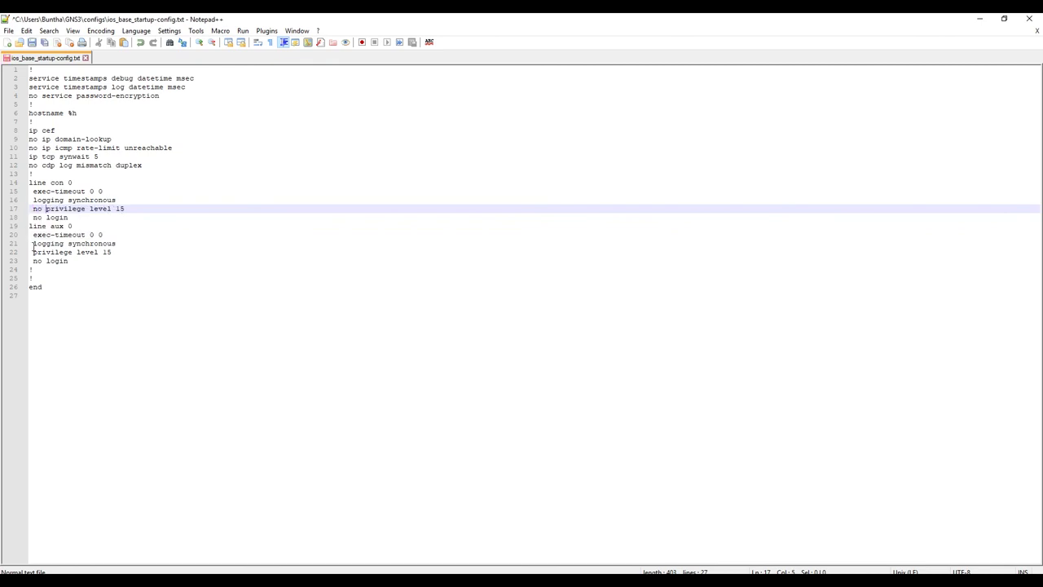
pyautogui.click(33, 252)
pyautogui.write('no')
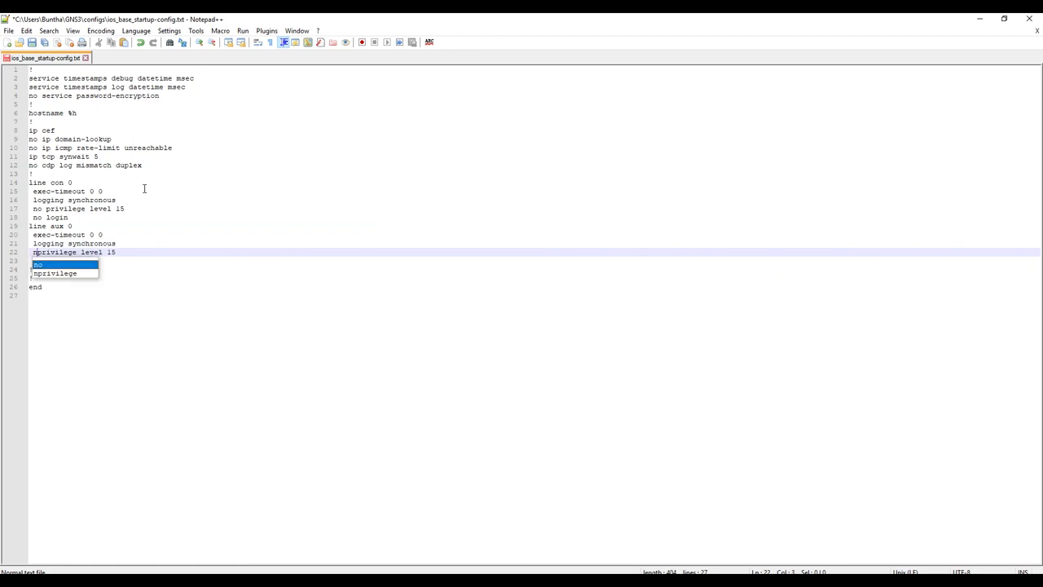
pyautogui.click(33, 43)
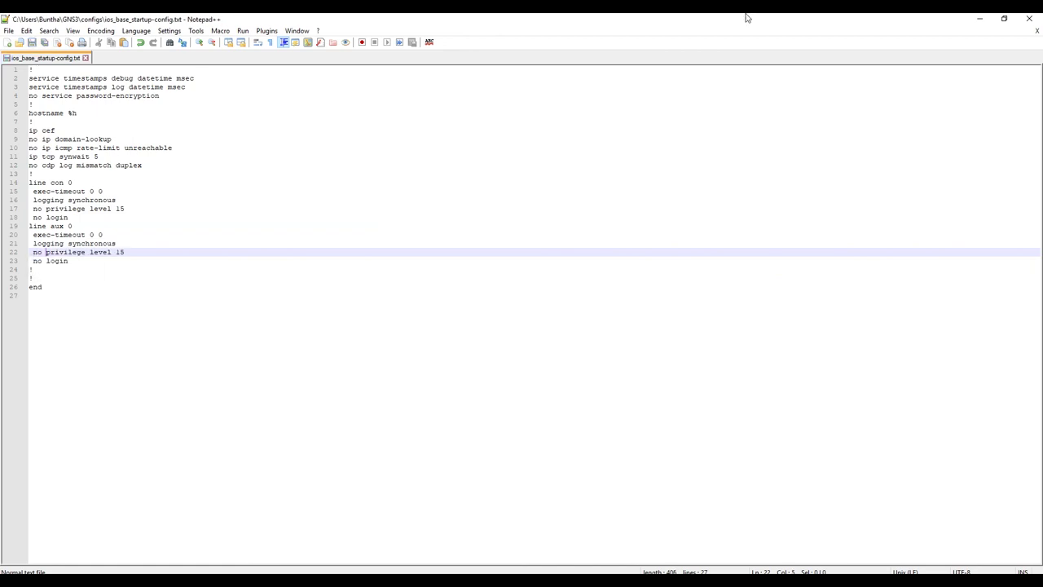
pyautogui.click(1029, 18)
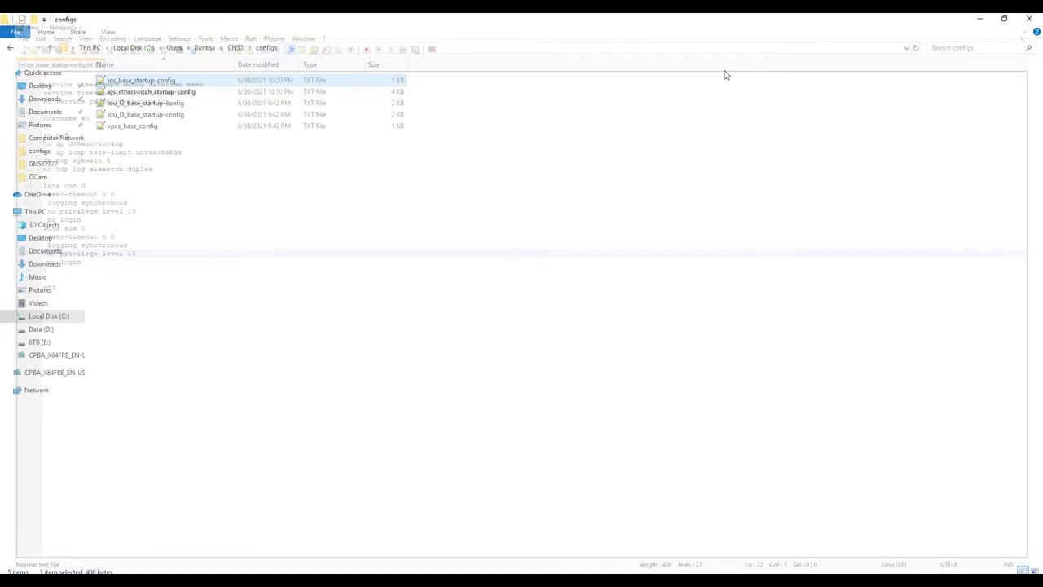
# Step: Open ios_etherswitch_startup-config in Notepad++ and scroll to the line con 0 and aux 0 sections
pyautogui.doubleClick(163, 92)
pyautogui.scroll(-20, 90, 374)
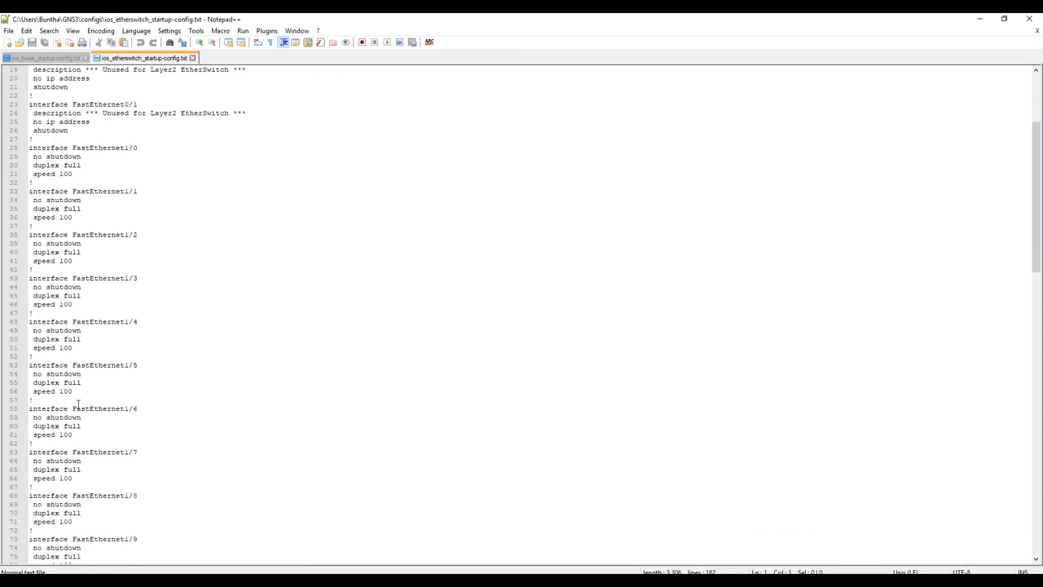
pyautogui.scroll(-19, 78, 411)
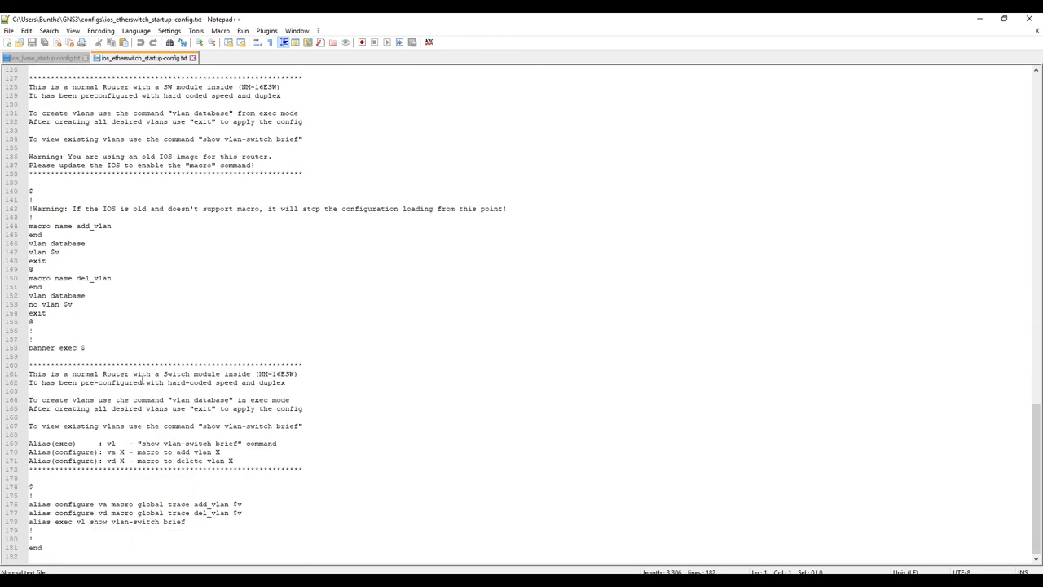
pyautogui.scroll(9, 143, 379)
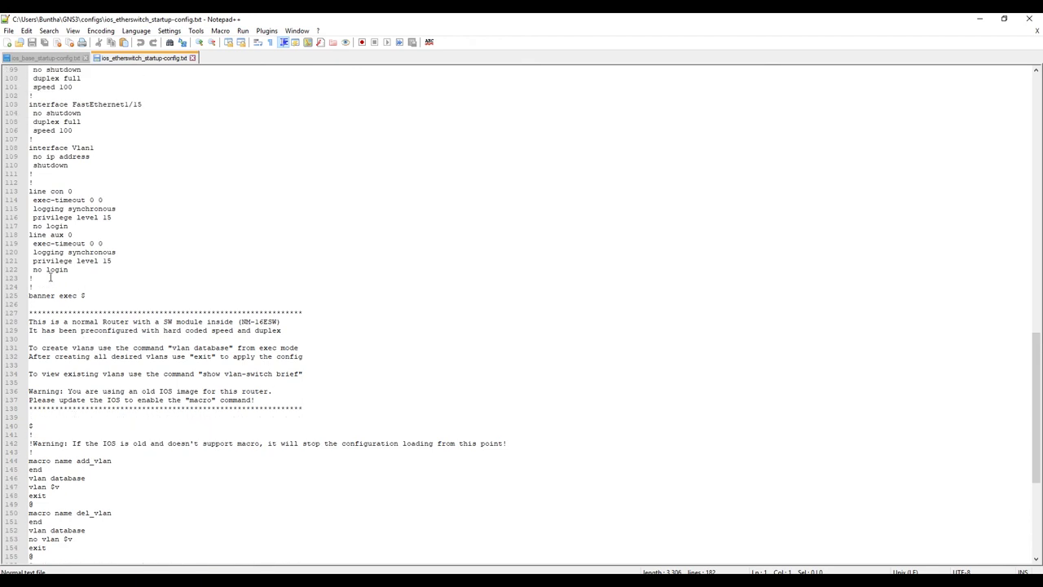
# Step: Change both privilege level 15 lines to 'no privilege level 15', save, close, and return to GNS3
pyautogui.click(34, 261)
pyautogui.write('no')
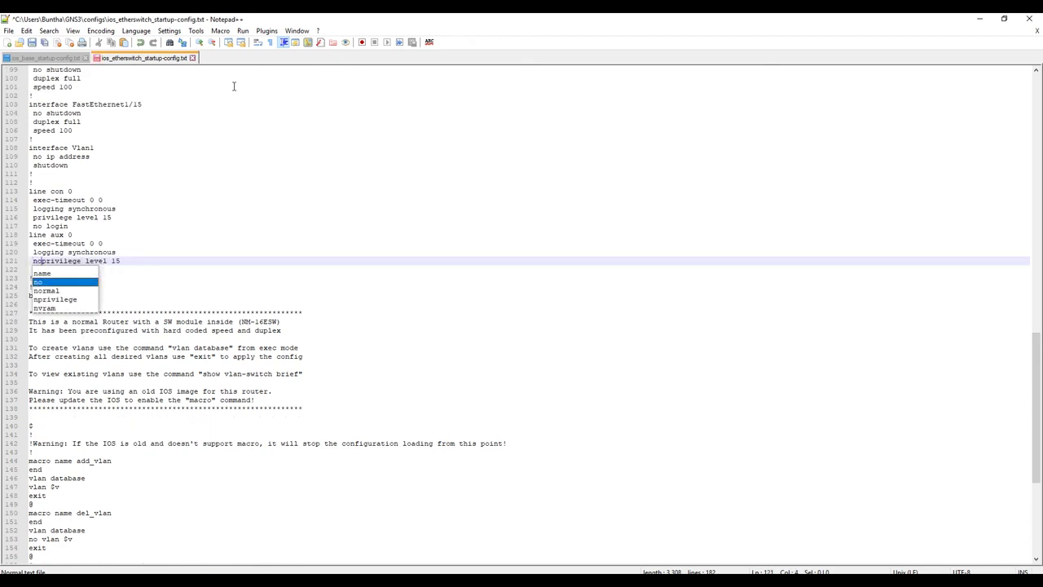
pyautogui.click(33, 216)
pyautogui.write('no')
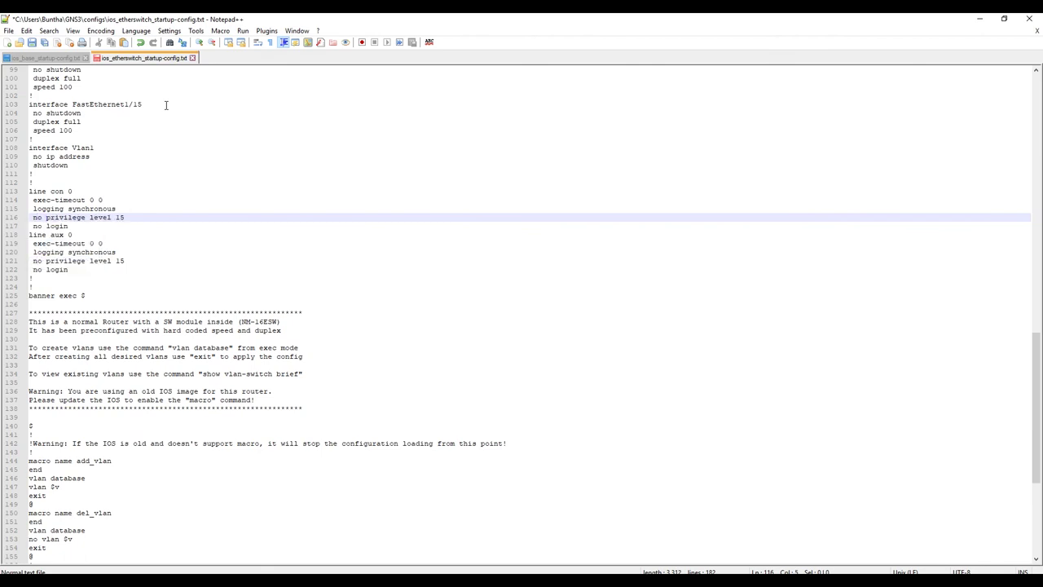
pyautogui.click(32, 42)
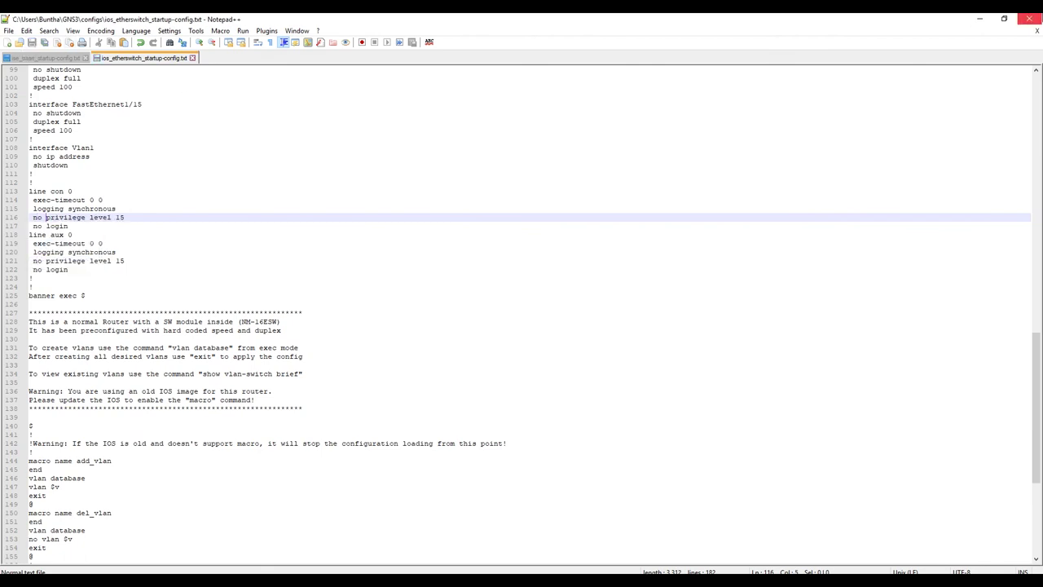
pyautogui.click(1033, 20)
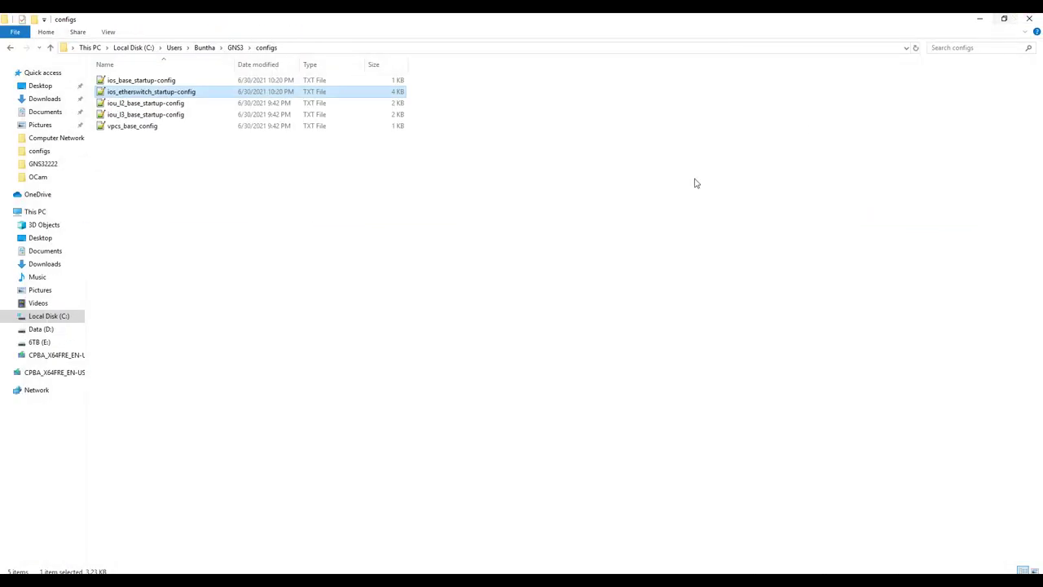
pyautogui.click(626, 580)
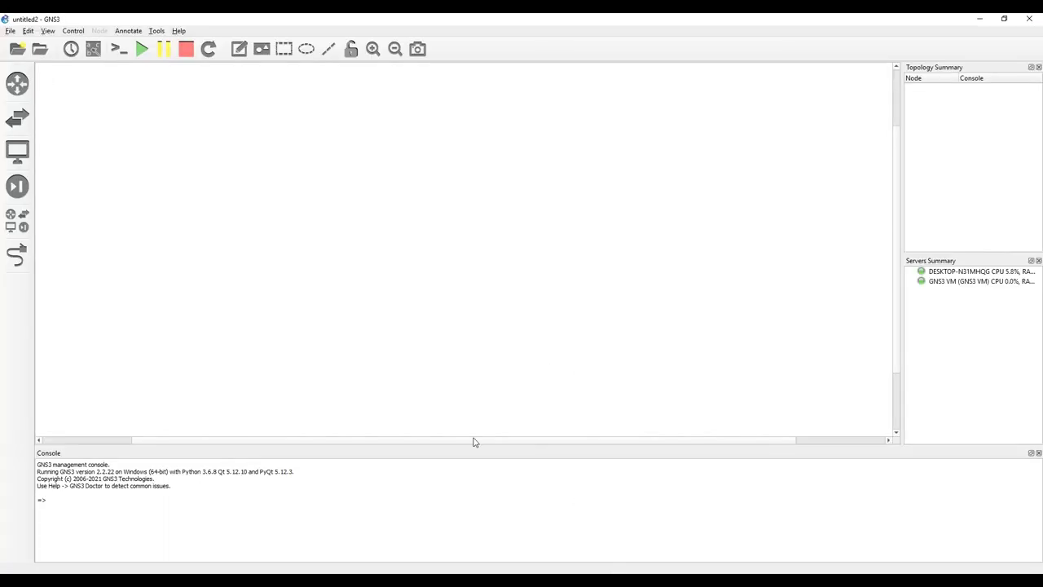
# Step: Add an EtherSwitch router (ESW1) and a c7200 router (R1) from all devices, then select both
pyautogui.click(16, 220)
pyautogui.moveTo(62, 183); pyautogui.dragTo(465, 212)
pyautogui.moveTo(61, 112); pyautogui.dragTo(622, 227)
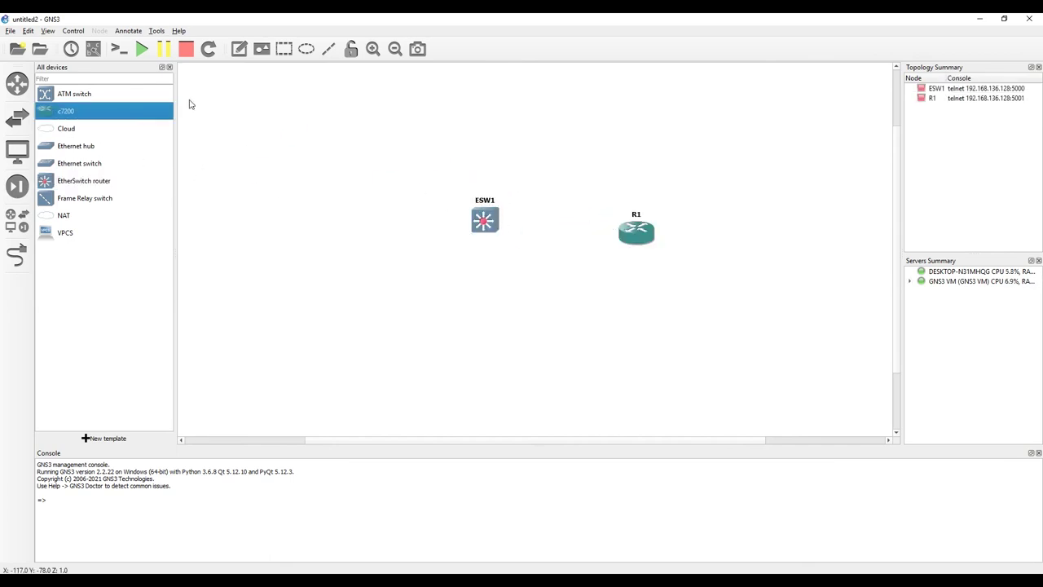
pyautogui.moveTo(441, 183); pyautogui.dragTo(676, 268)
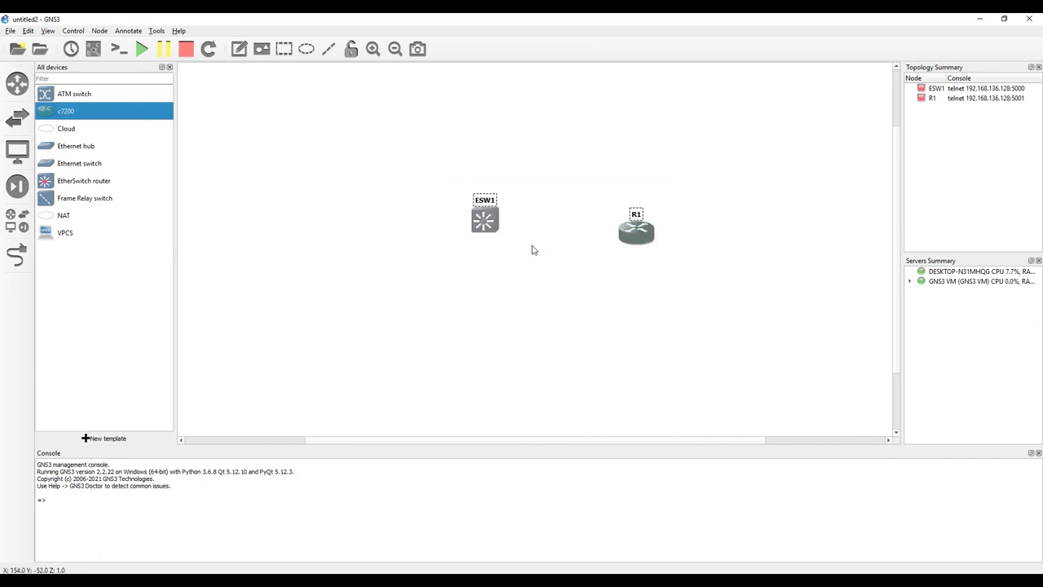
pyautogui.moveTo(444, 175); pyautogui.dragTo(734, 280)
# Step: Start all devices after confirming, then open Solar-PuTTY consoles to ESW1 and R1
pyautogui.click(170, 67)
pyautogui.click(141, 49)
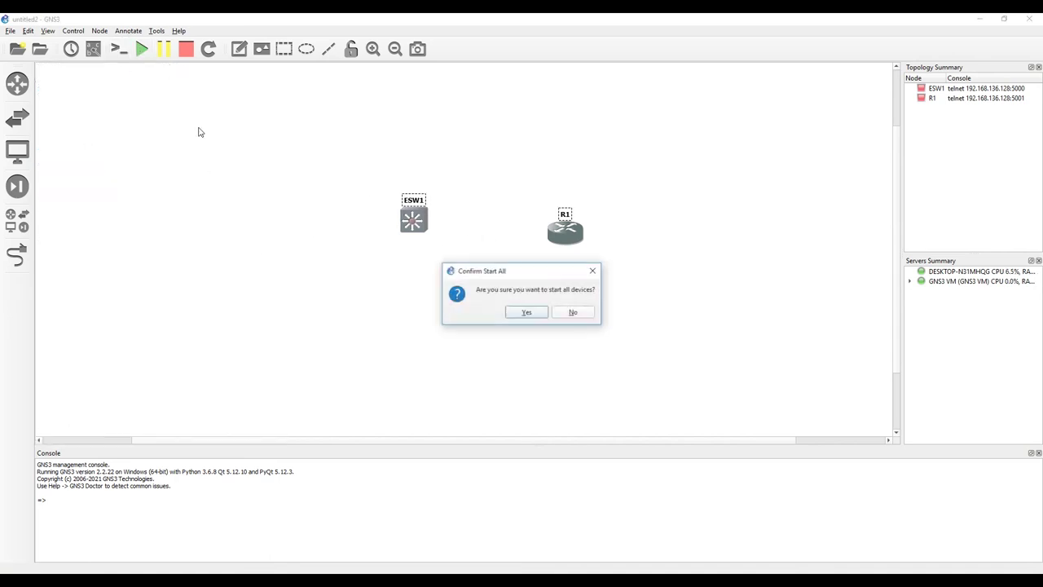
pyautogui.click(524, 313)
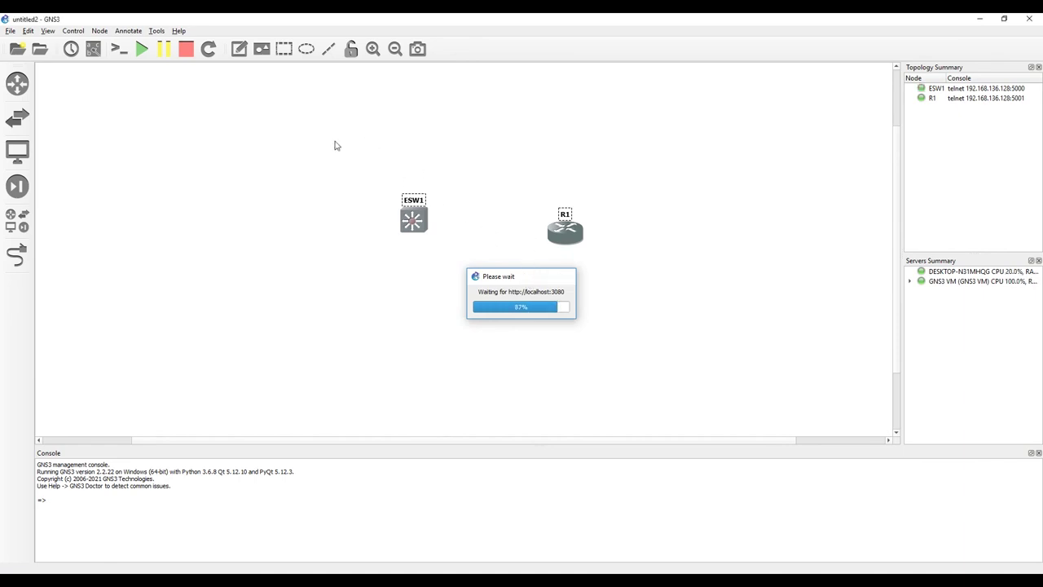
pyautogui.click(483, 173)
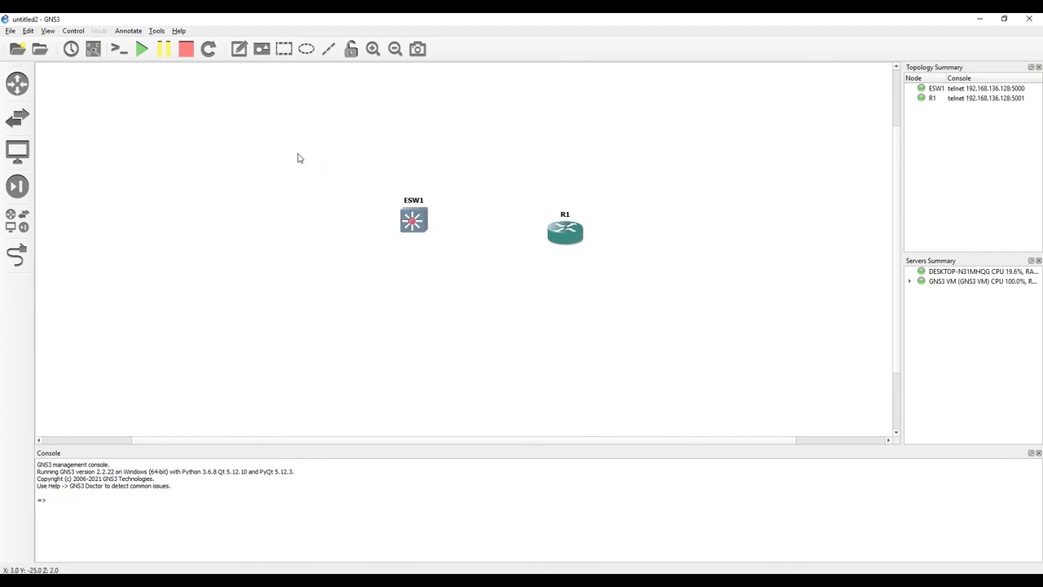
pyautogui.click(118, 52)
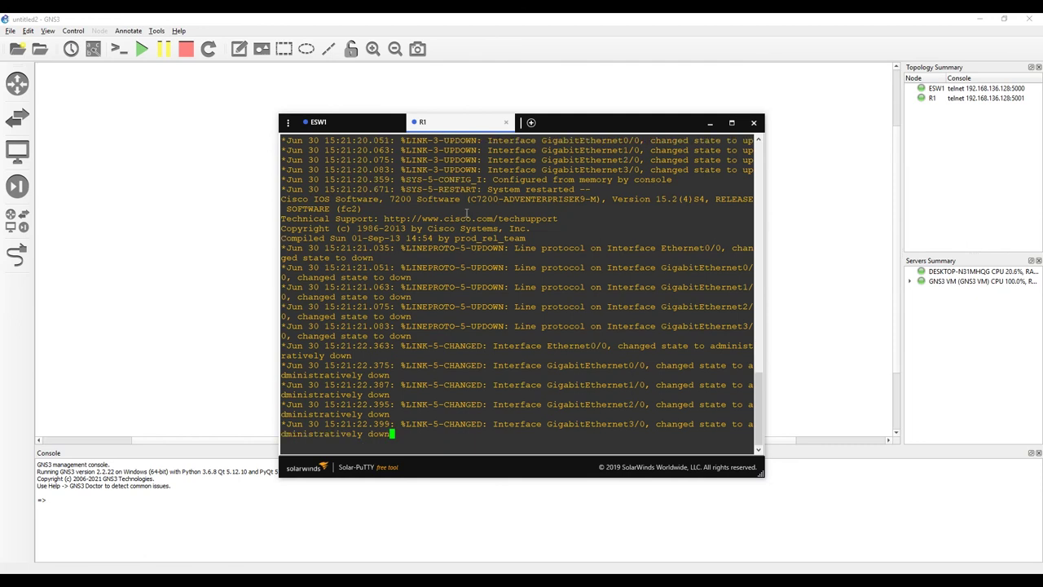
# Step: Confirm R1's console shows the user-mode prompt, then enter privileged mode with 'en'
pyautogui.press('Return')
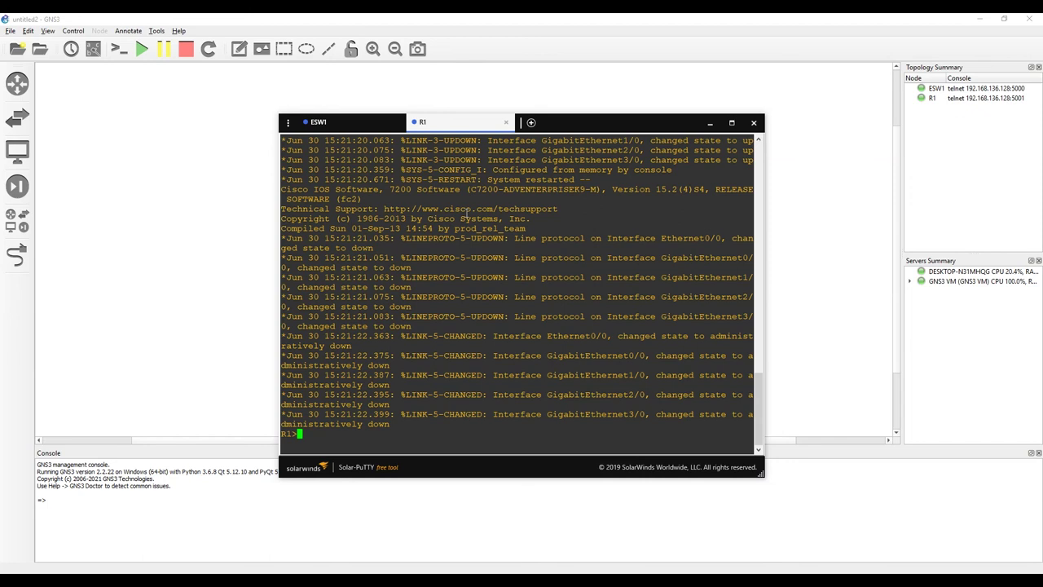
pyautogui.write('en')
pyautogui.press('Return')
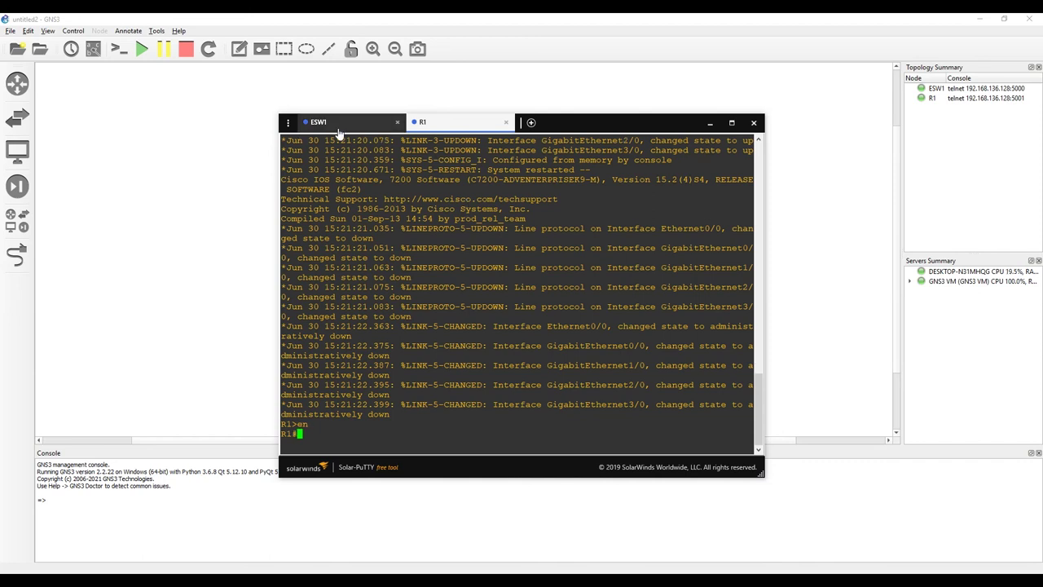
# Step: Confirm ESW1's user-mode prompt and enable it with 'en', then close the Solar-PuTTY consoles
pyautogui.click(318, 122)
pyautogui.press('Return')
pyautogui.press('Return')
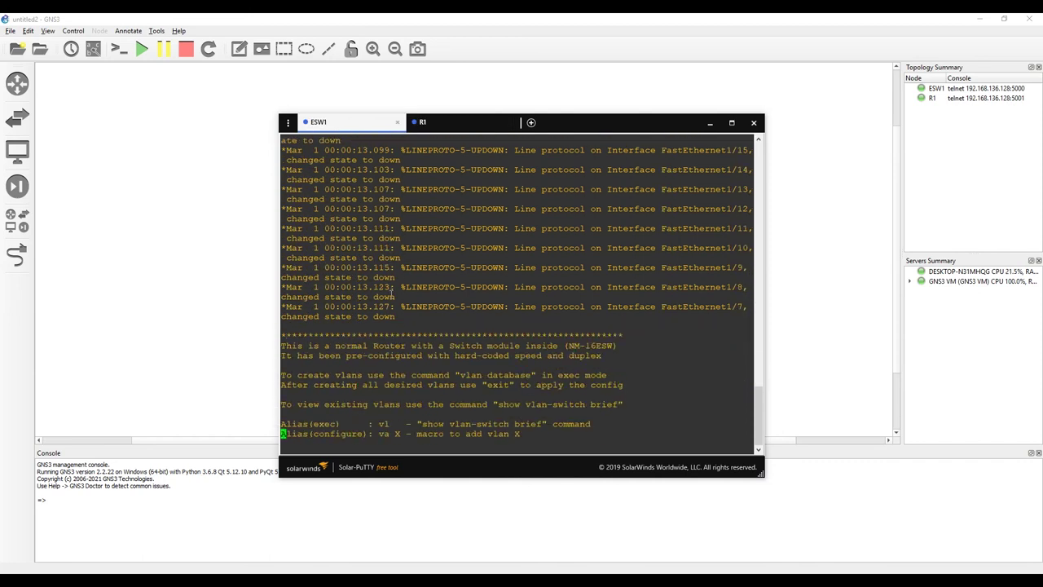
pyautogui.write('en')
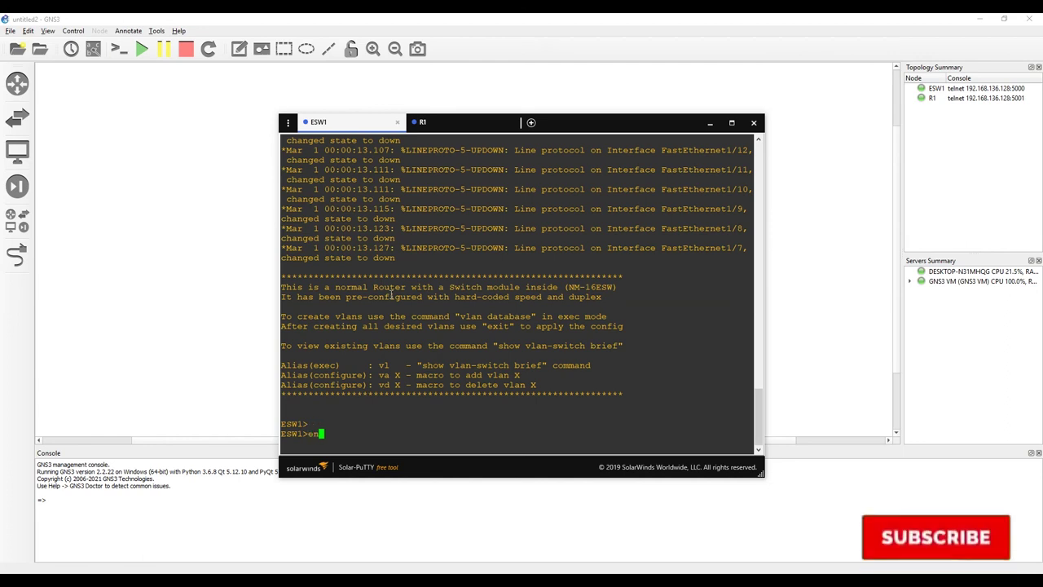
pyautogui.press('Return')
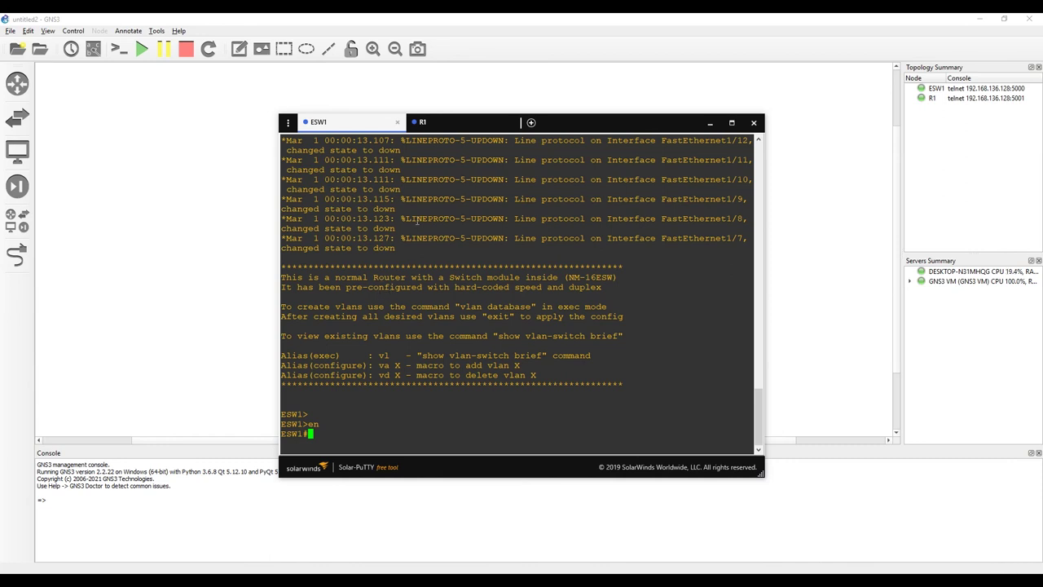
pyautogui.click(398, 123)
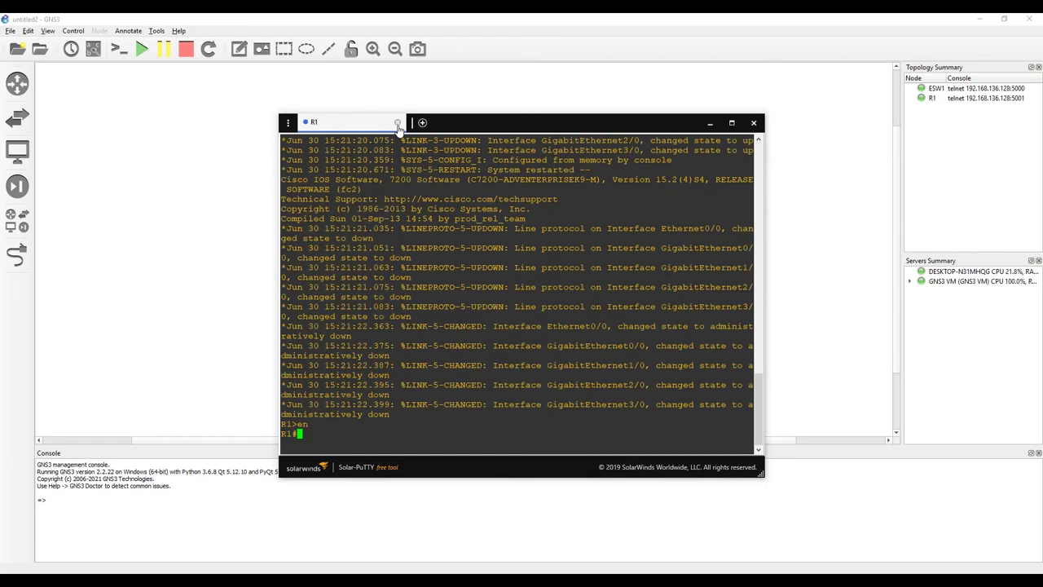
pyautogui.click(753, 123)
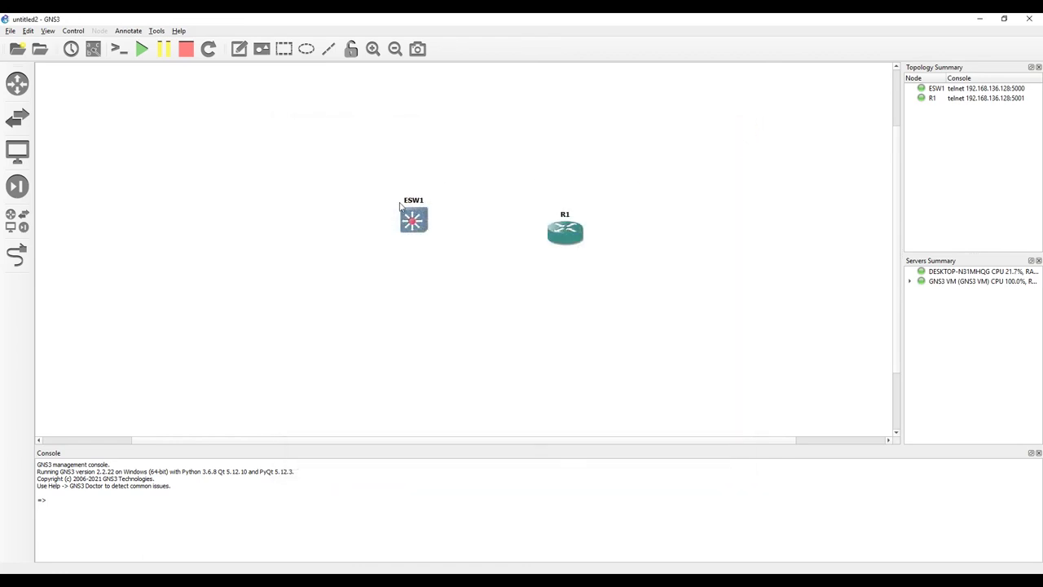
# Step: Drag ESW1 and R1 up level with each other, nudging ESW1 slightly closer to R1
pyautogui.moveTo(410, 226); pyautogui.dragTo(326, 181)
pyautogui.moveTo(570, 235); pyautogui.dragTo(577, 181)
pyautogui.moveTo(334, 175); pyautogui.dragTo(368, 175)
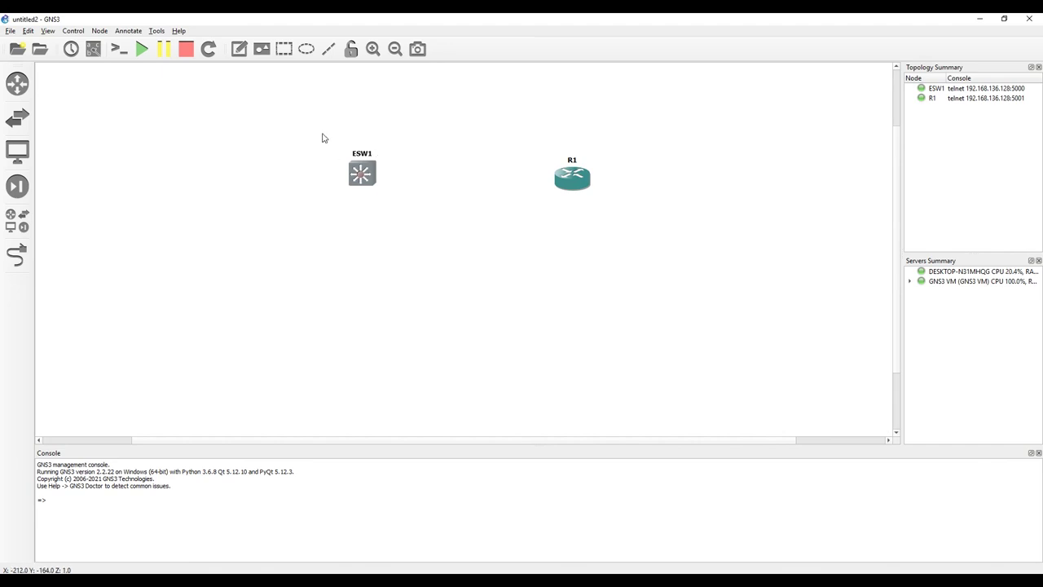
pyautogui.moveTo(322, 137); pyautogui.dragTo(668, 246)
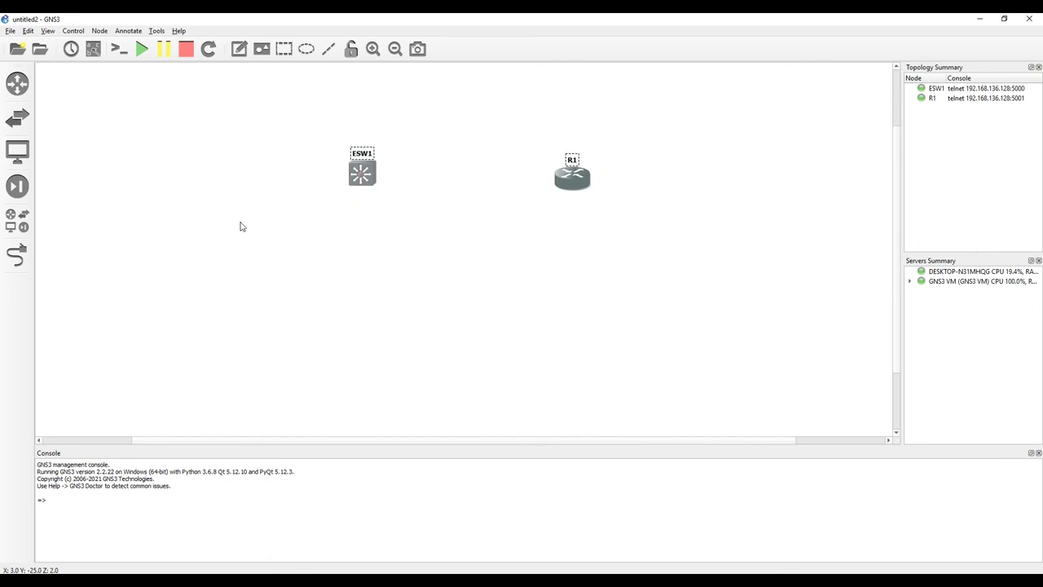
pyautogui.click(299, 125)
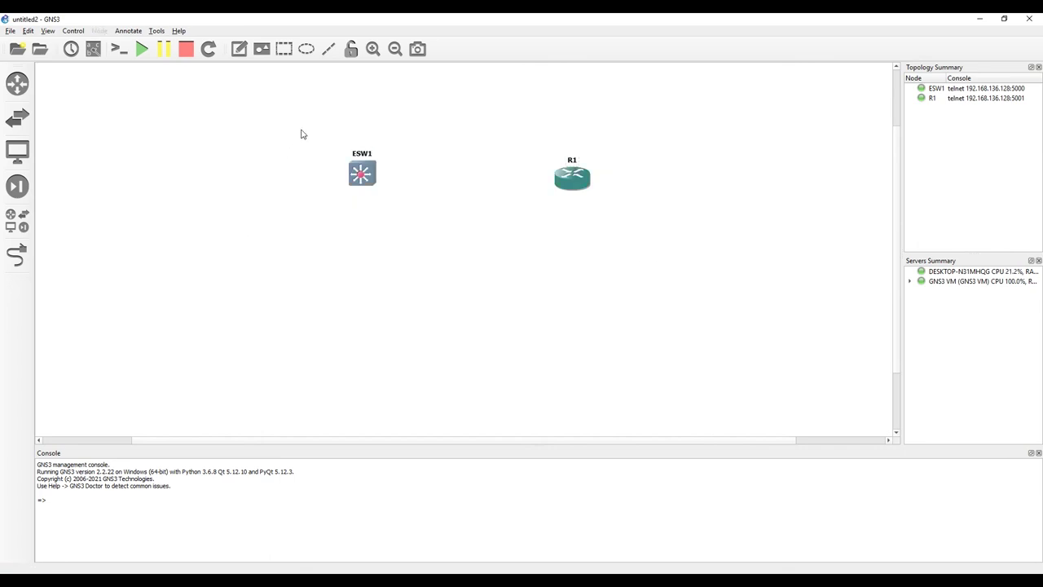